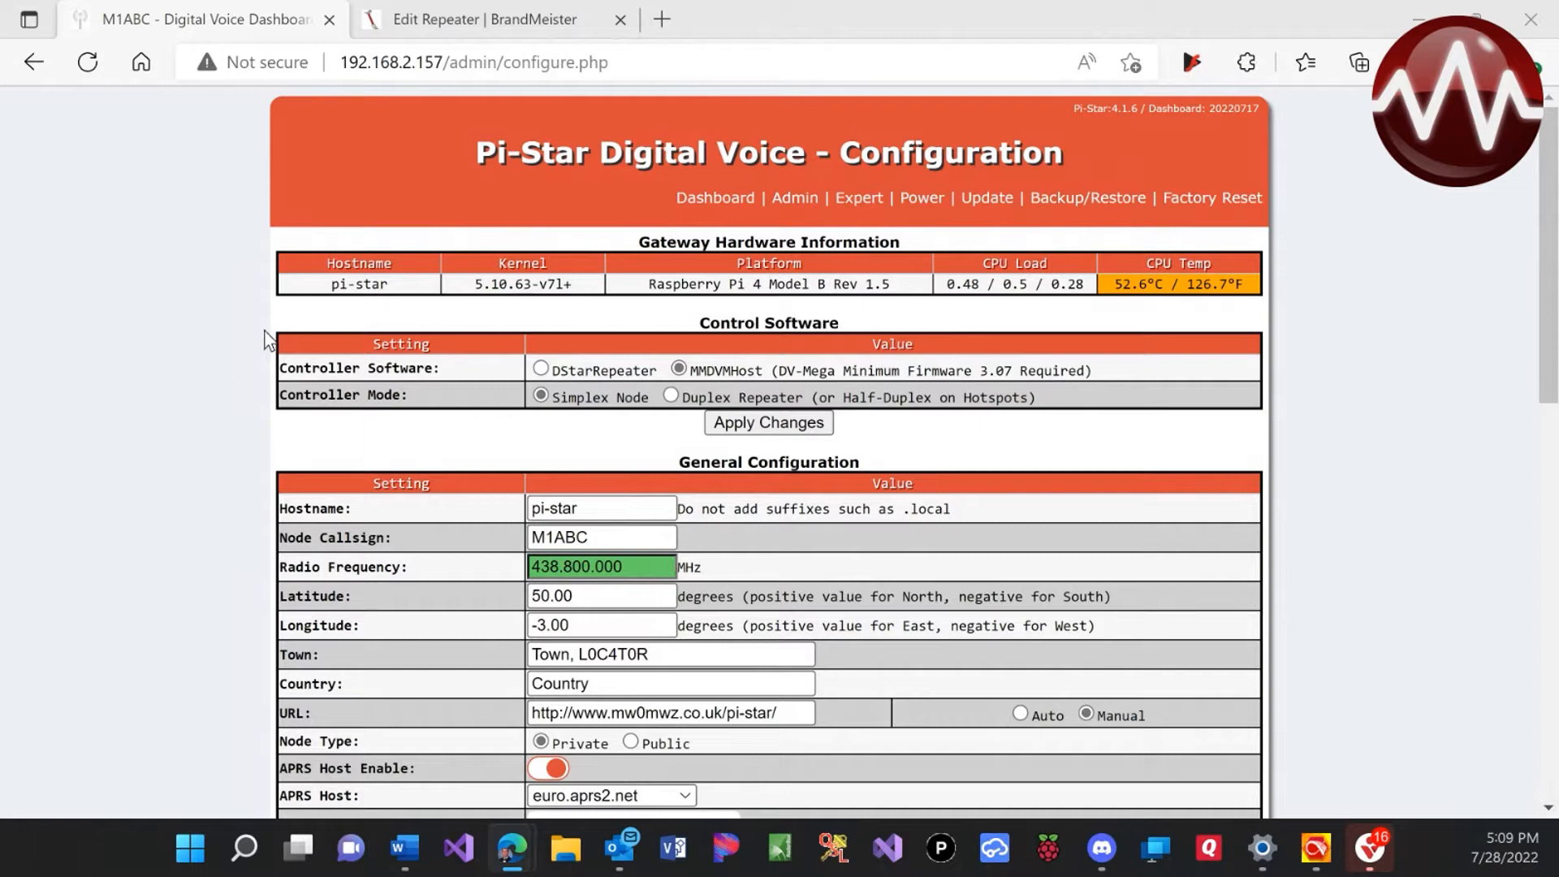
From the dashboard, replace the placeholder node callsign with the operator's own callsign
click(686, 200)
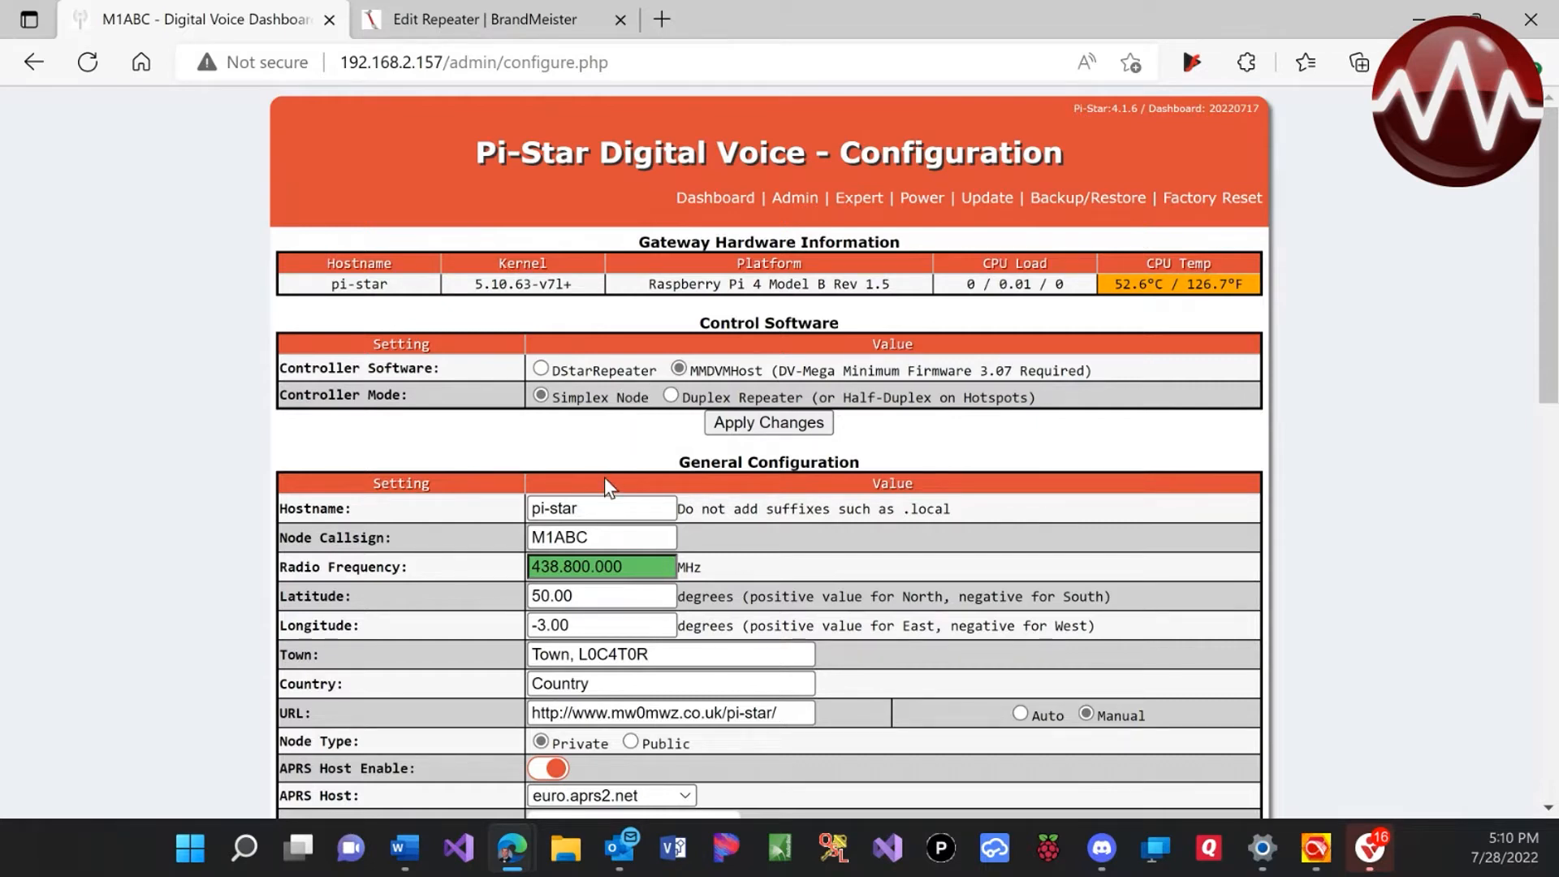
click(649, 537)
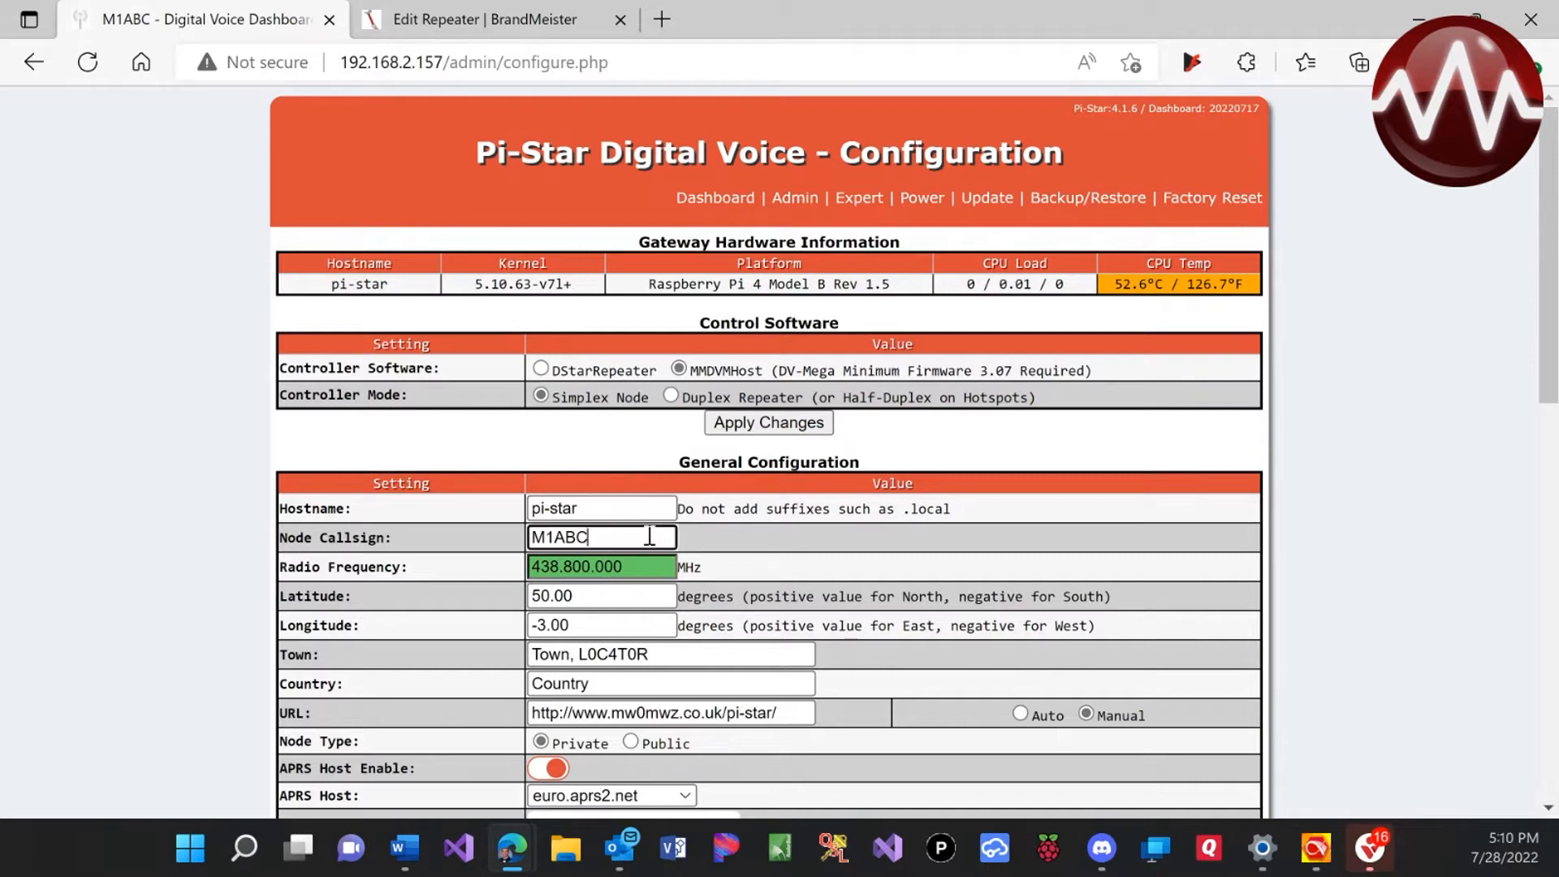
drag(633, 537, 509, 528)
text(KN6QGV)
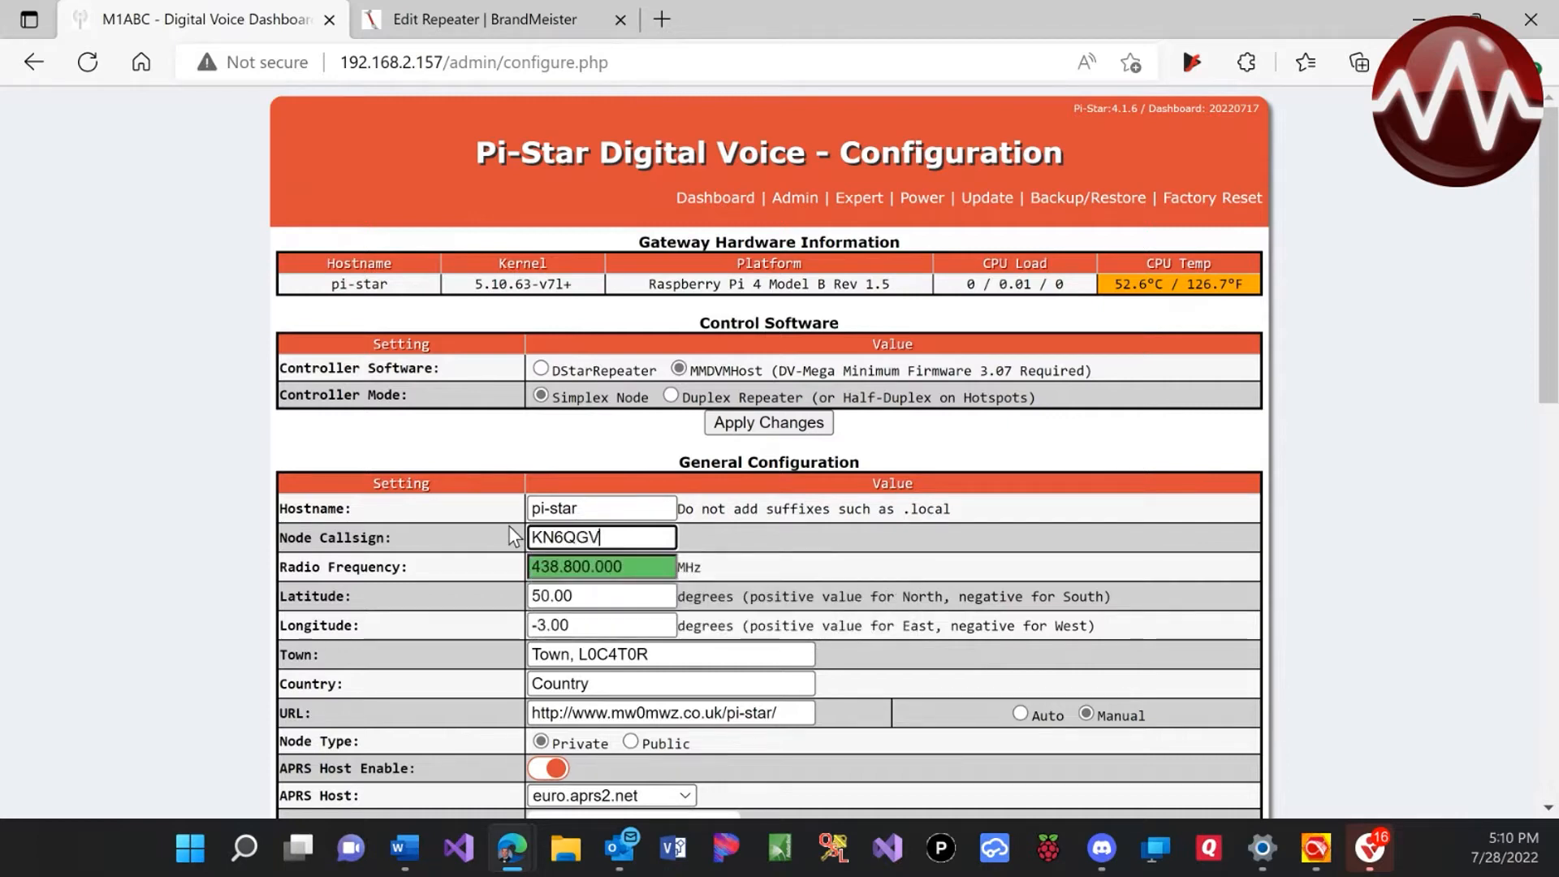
Enter 446.550.000 MHz as the radio frequency
key(Tab)
key(Tab)
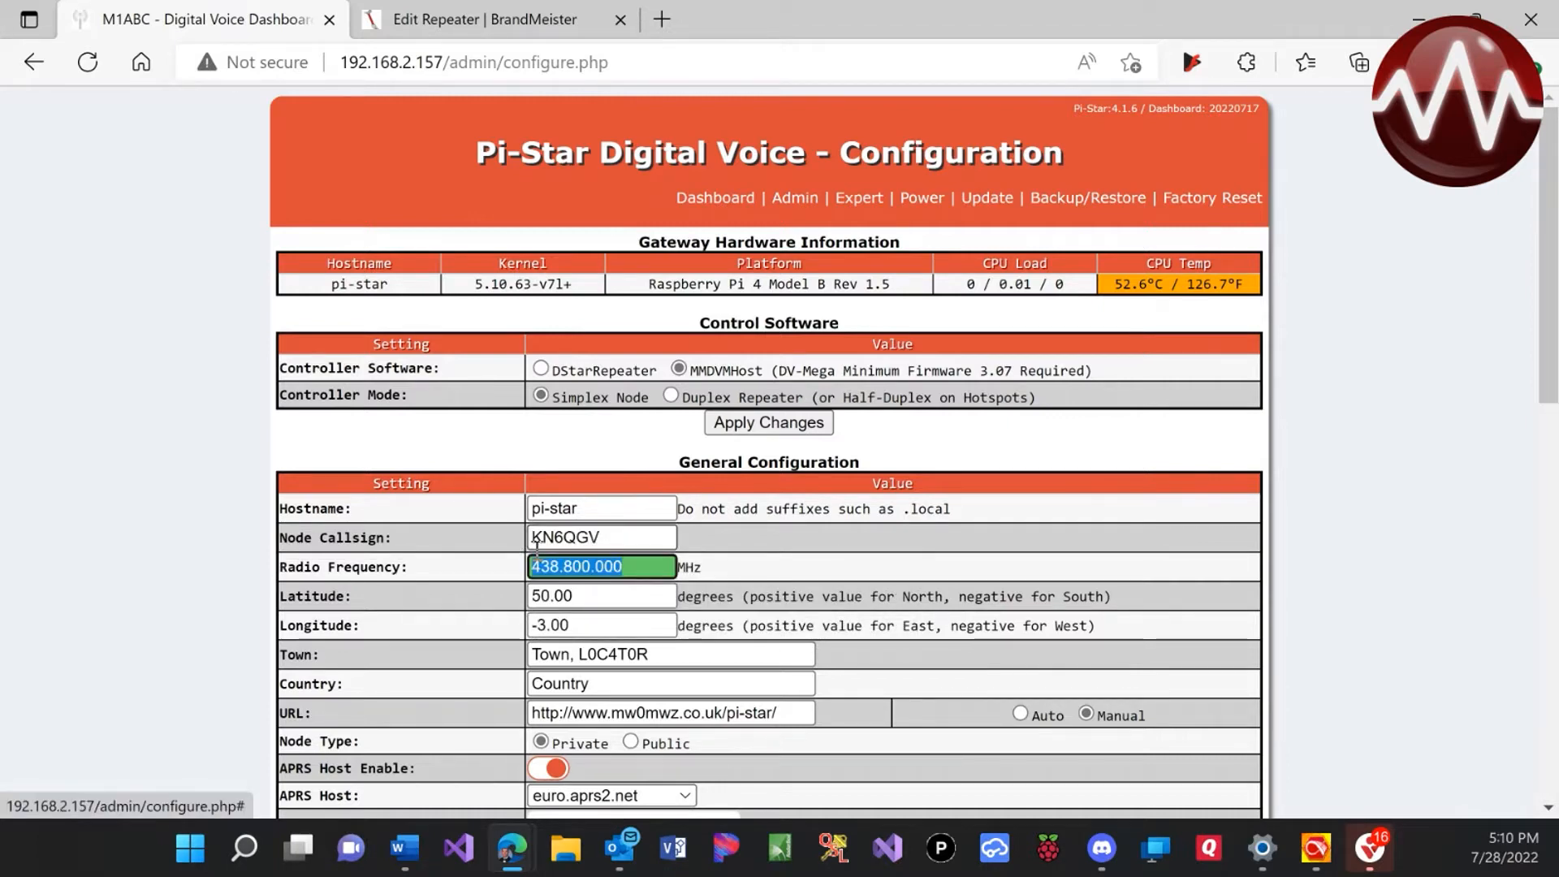
text(4)
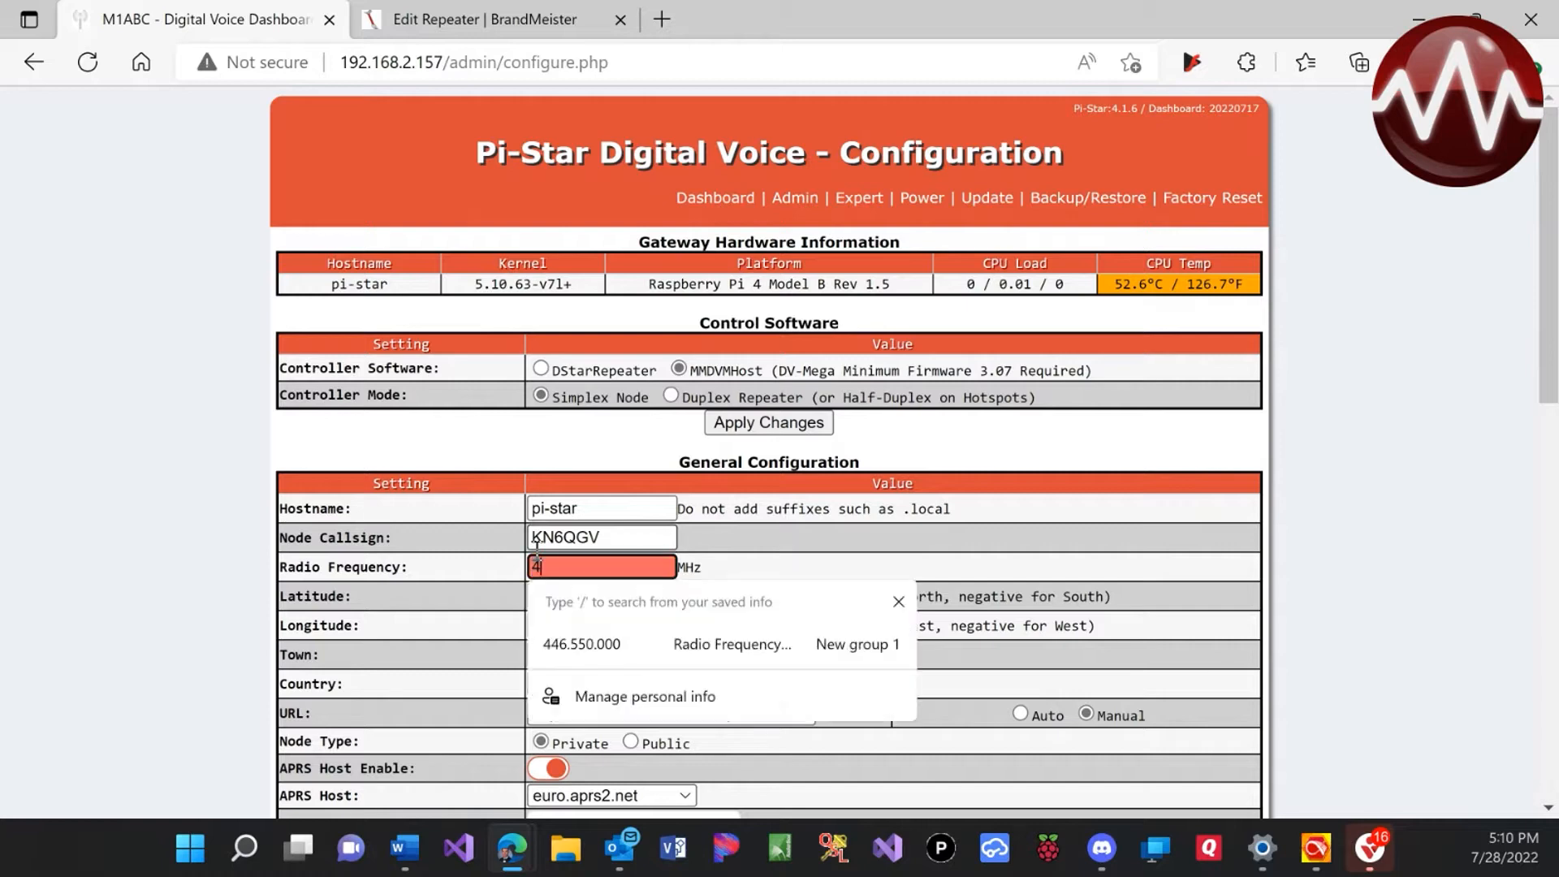
text(46.550.000)
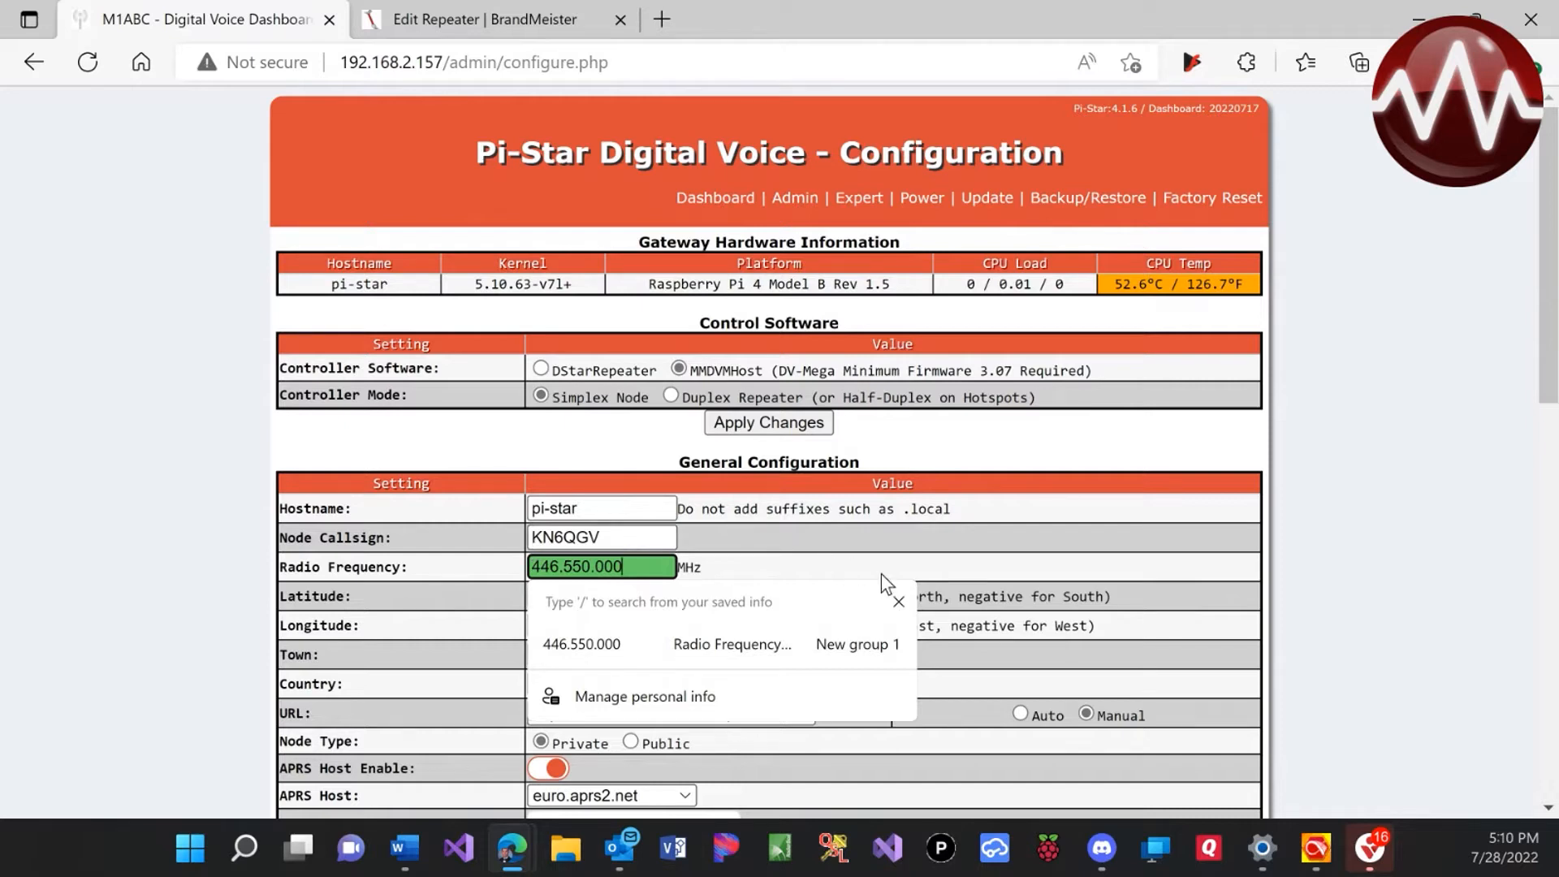
key(Tab)
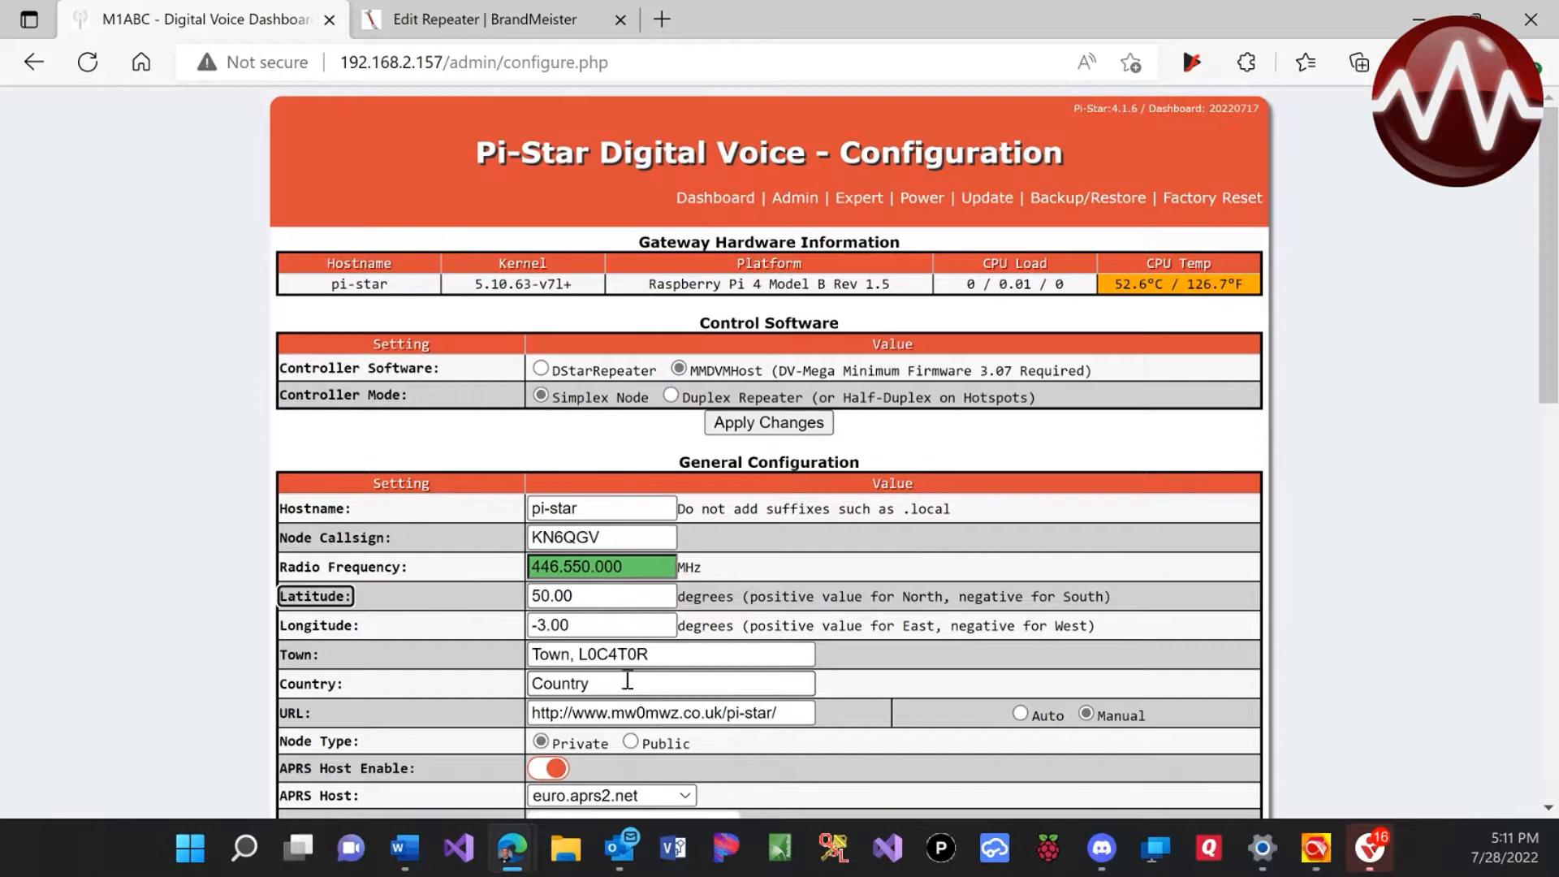
Switch Node Type from Private to Public
scroll(626, 679, down, 1)
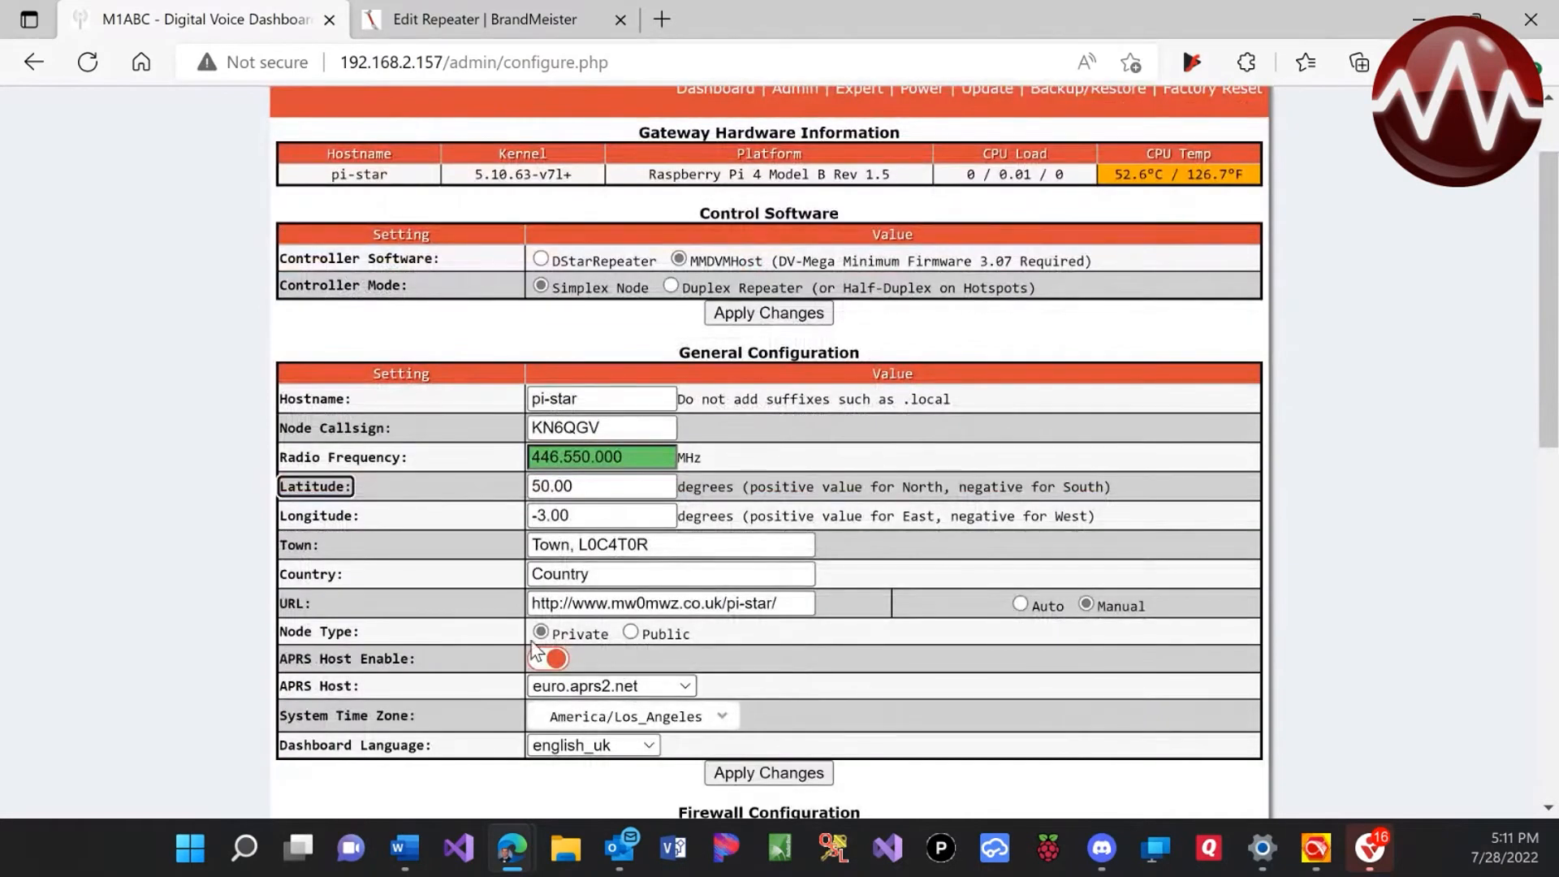
click(632, 632)
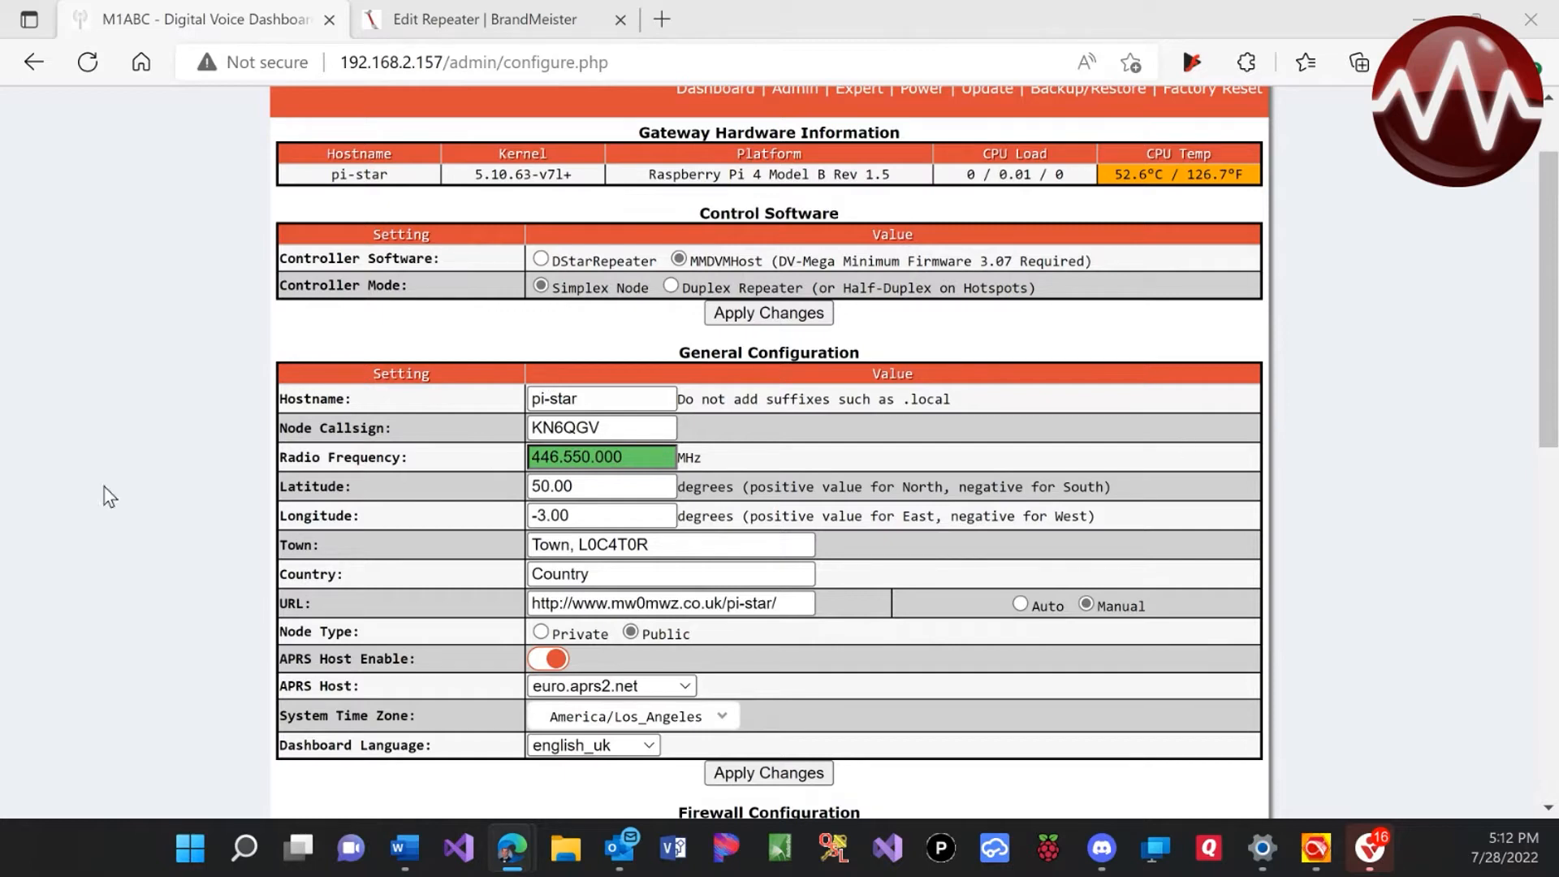
Choose noam.aprs2.net as the APRS host and english_us as the dashboard language
click(560, 687)
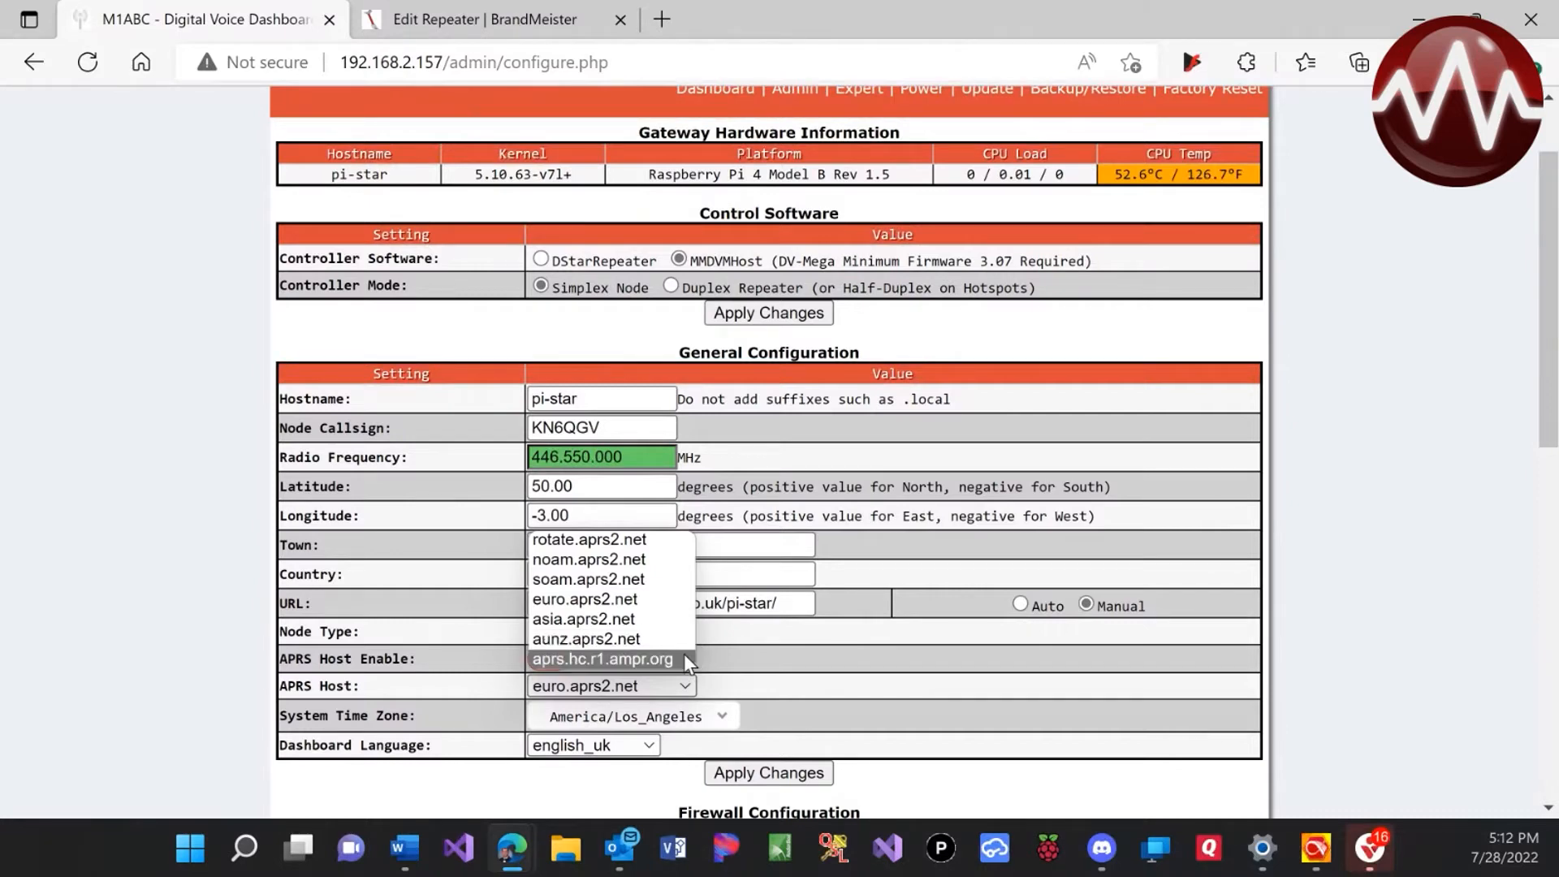
click(653, 559)
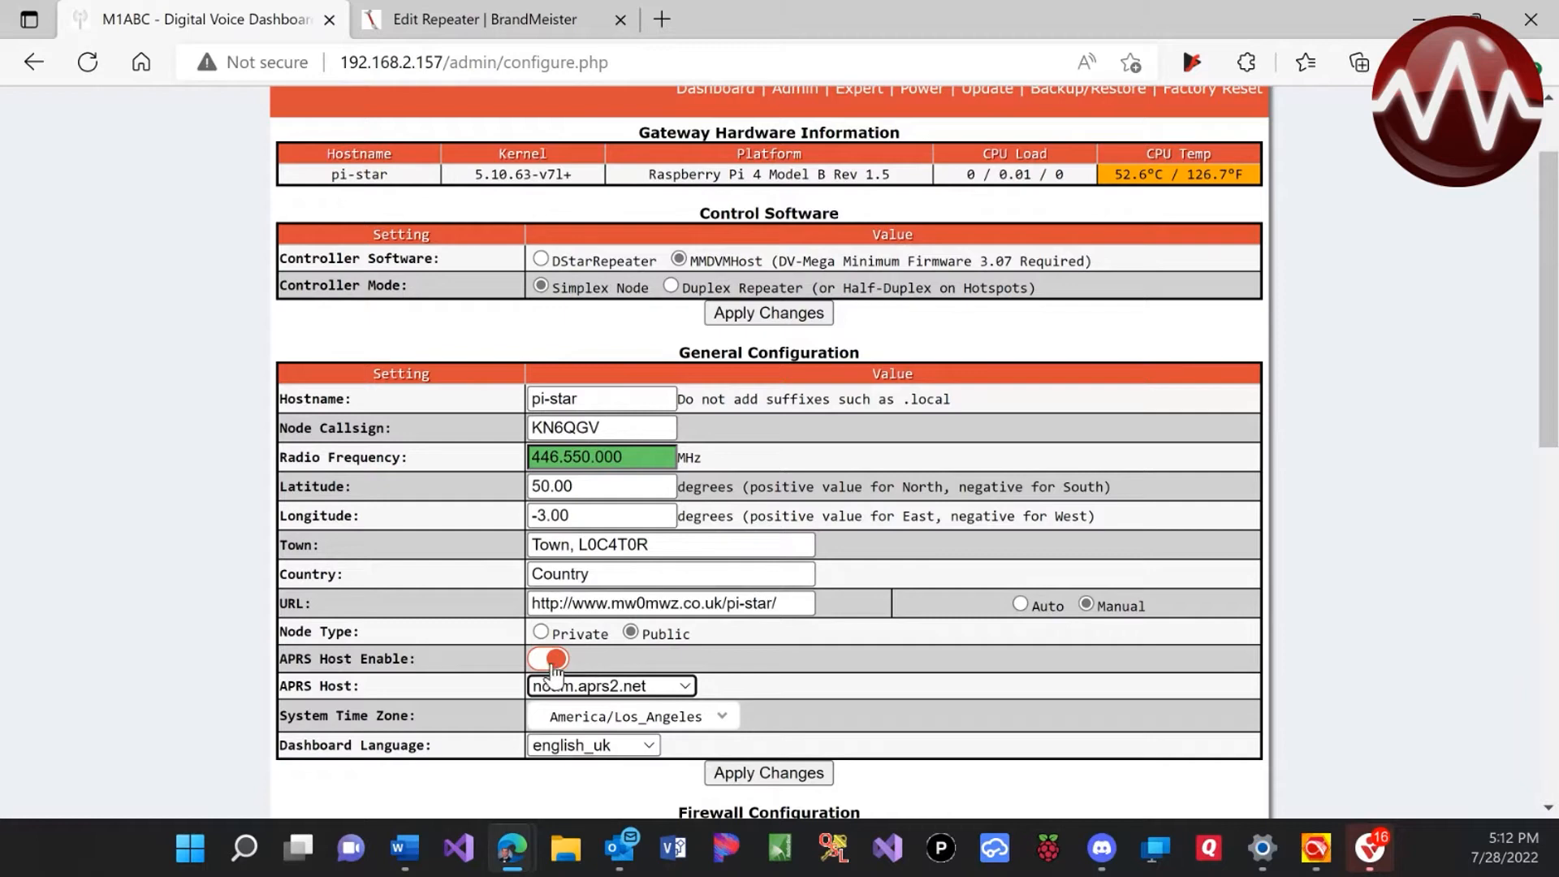
click(605, 747)
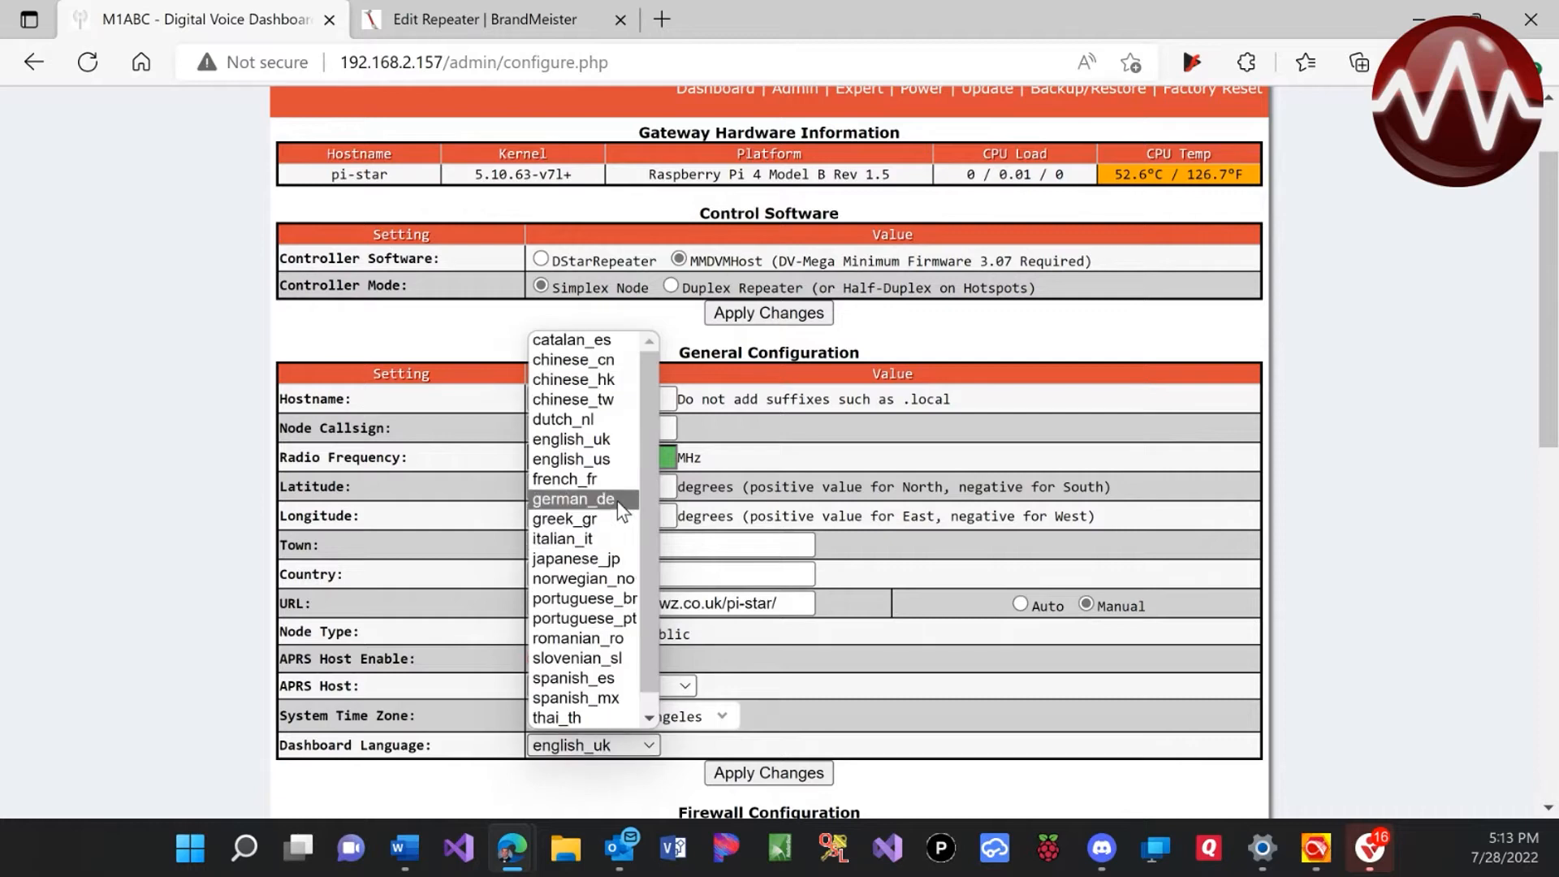
click(610, 468)
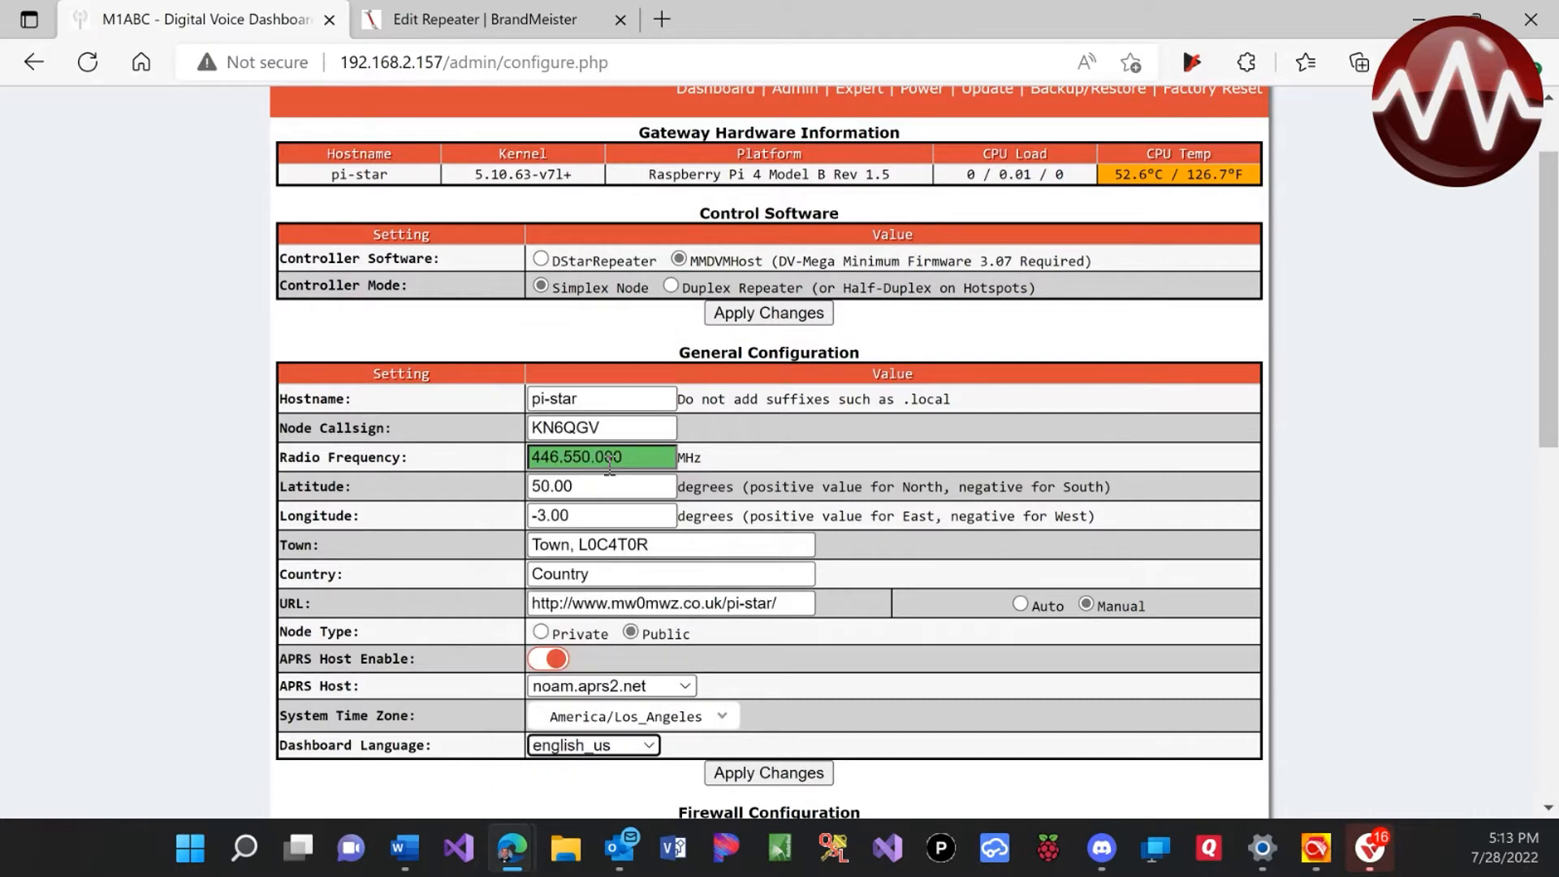
scroll(811, 753, down, 1)
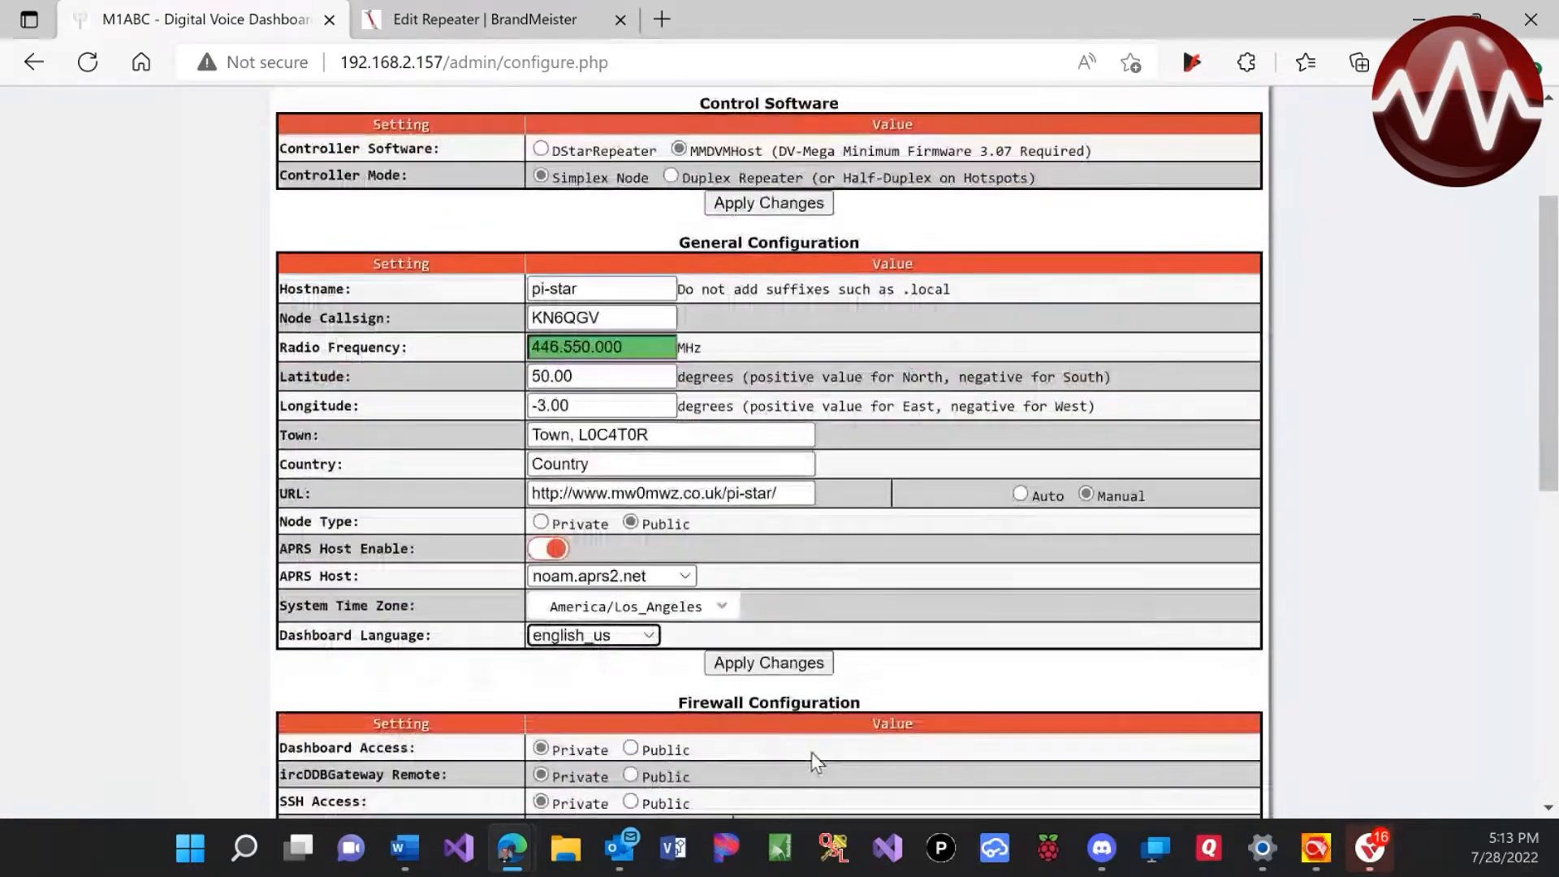
Apply the general configuration changes and acknowledge the modem re-selection warning
click(805, 654)
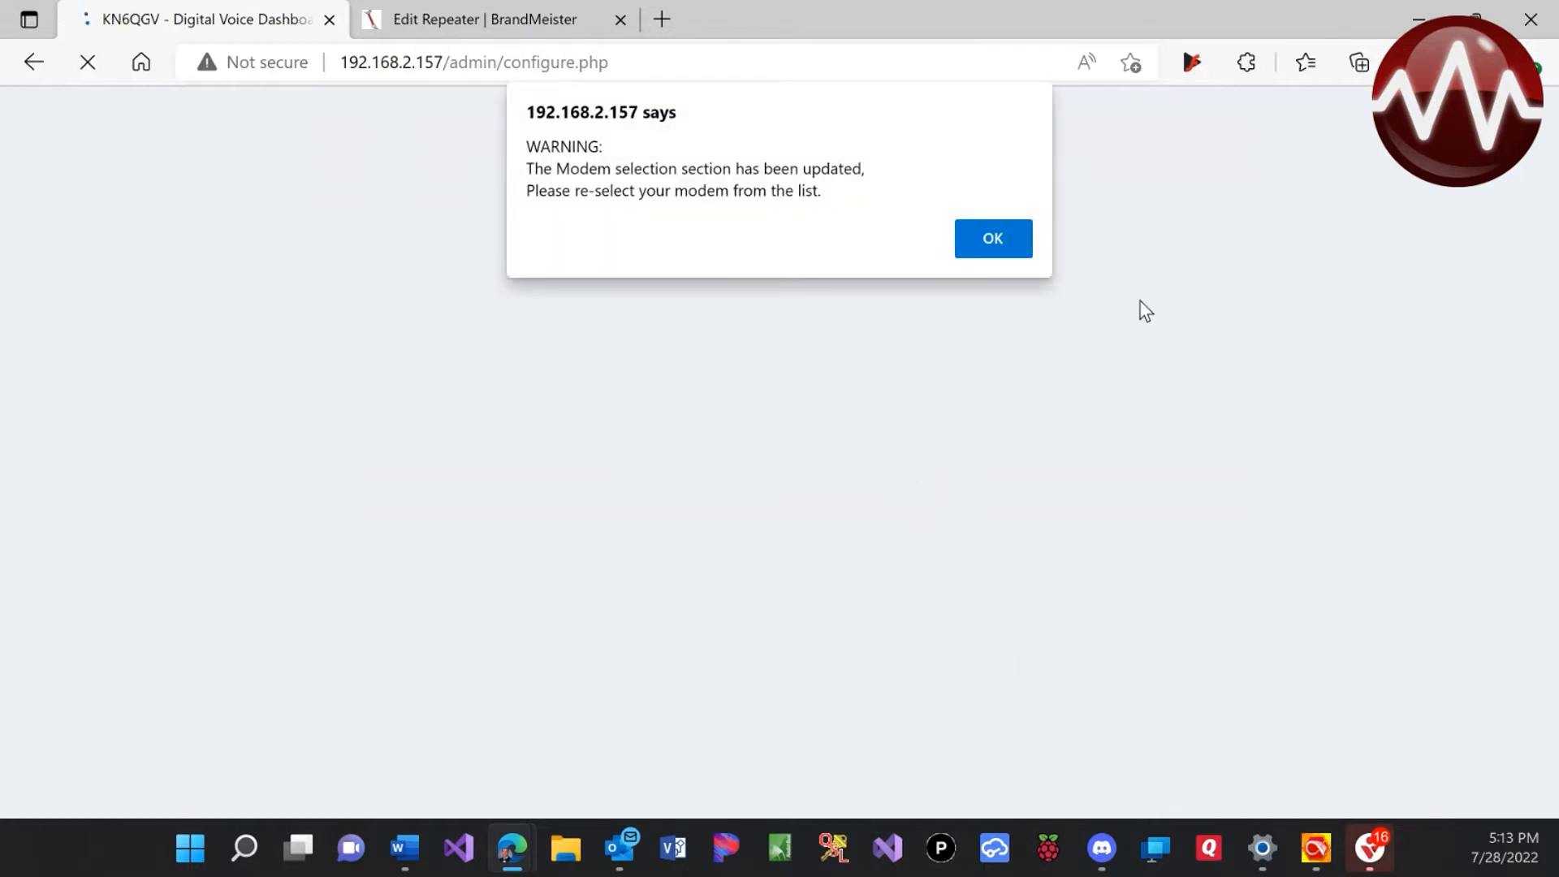
click(964, 235)
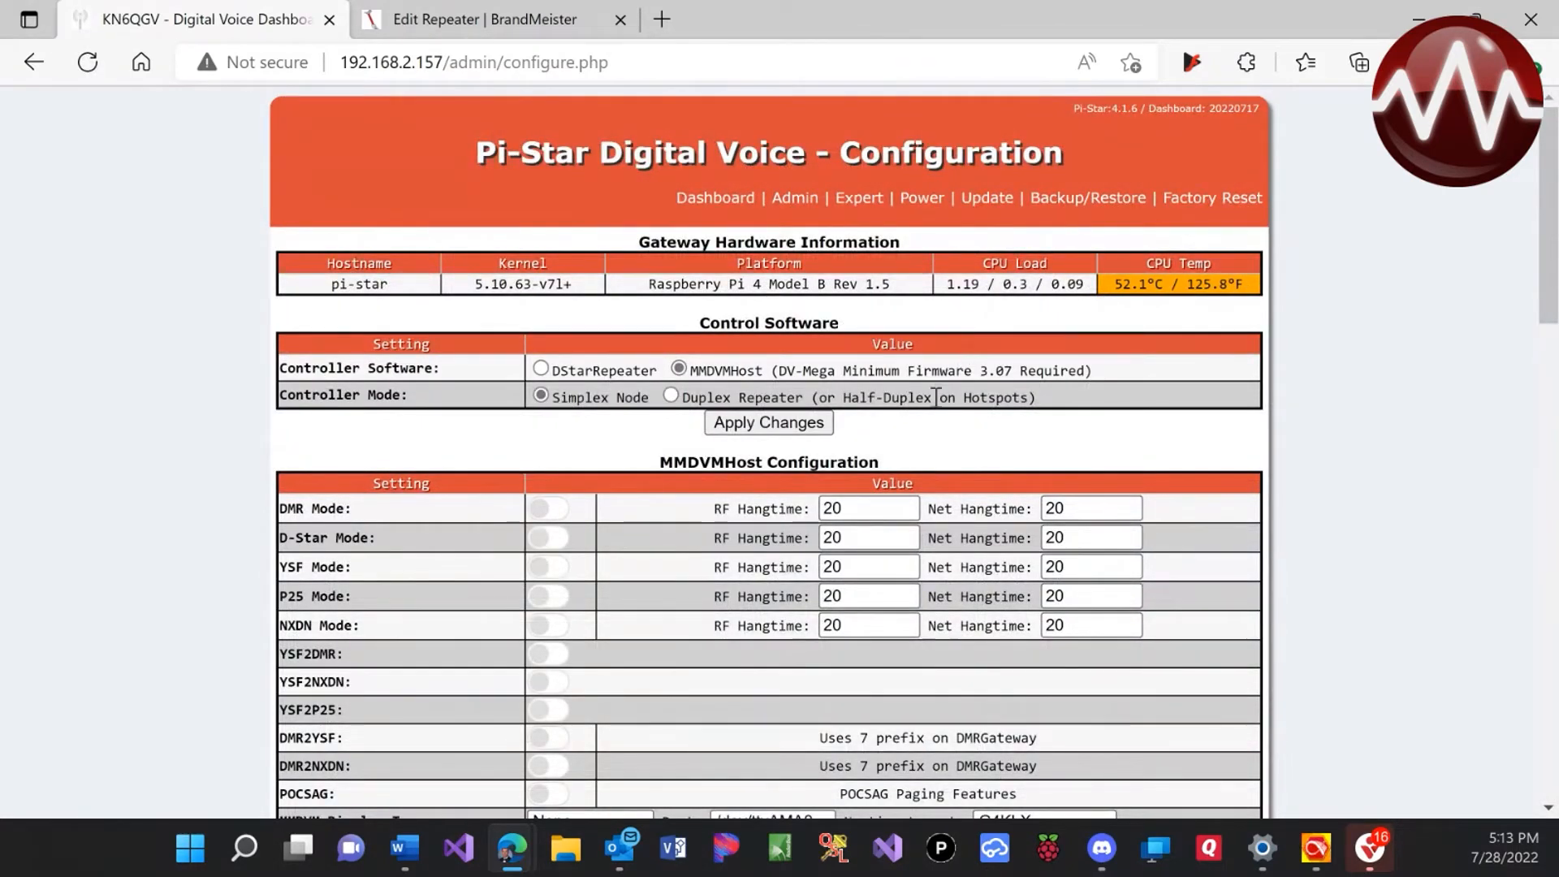
Turn on DMR Mode in the MMDVMHost Configuration section
scroll(930, 421, down, 1)
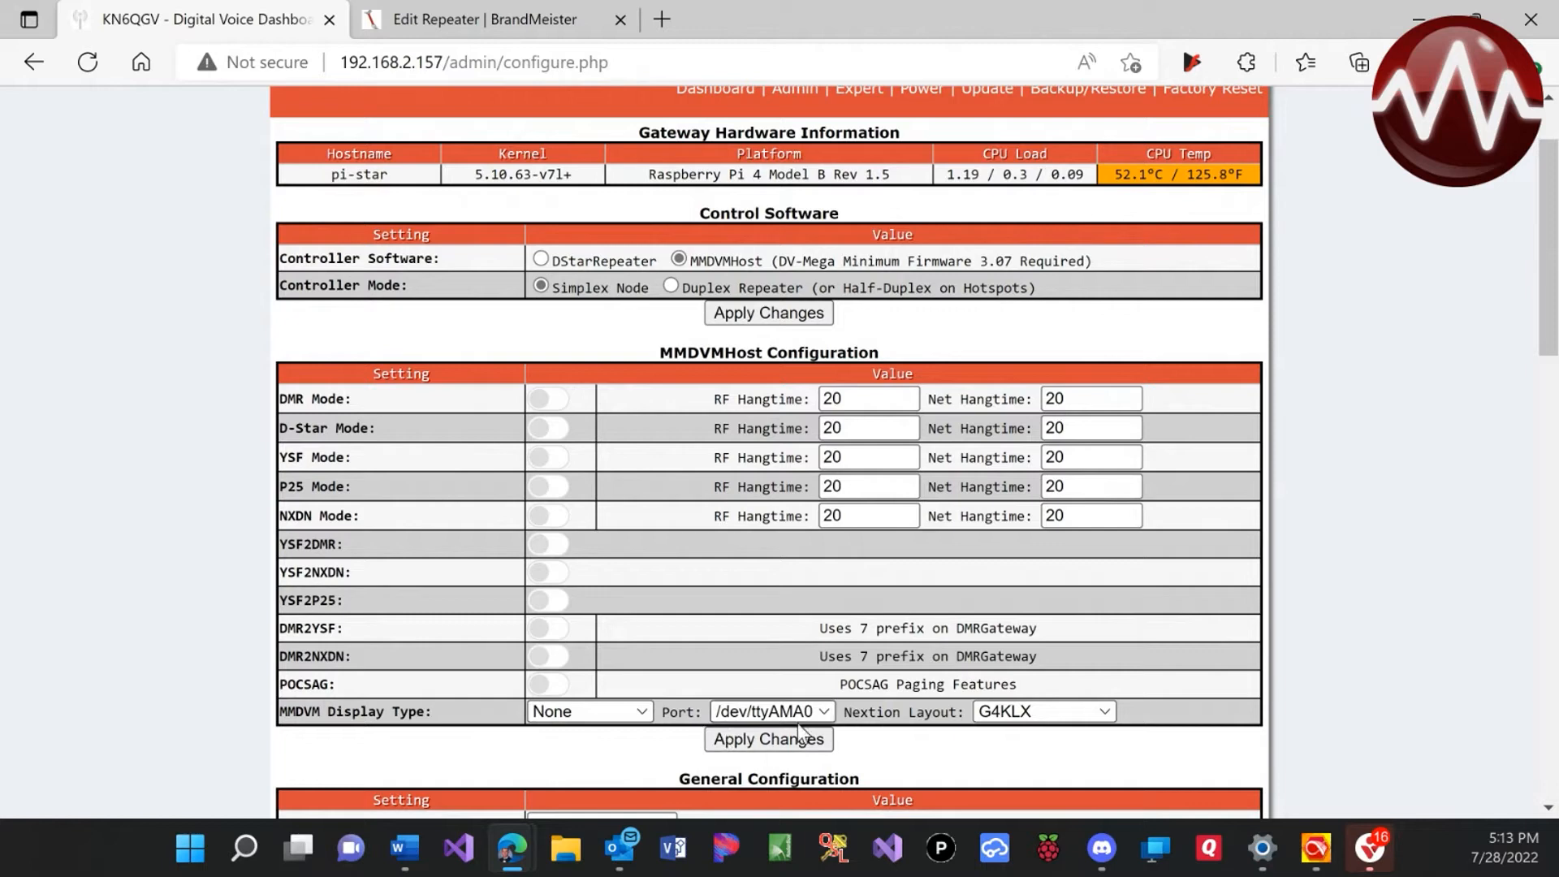
click(550, 402)
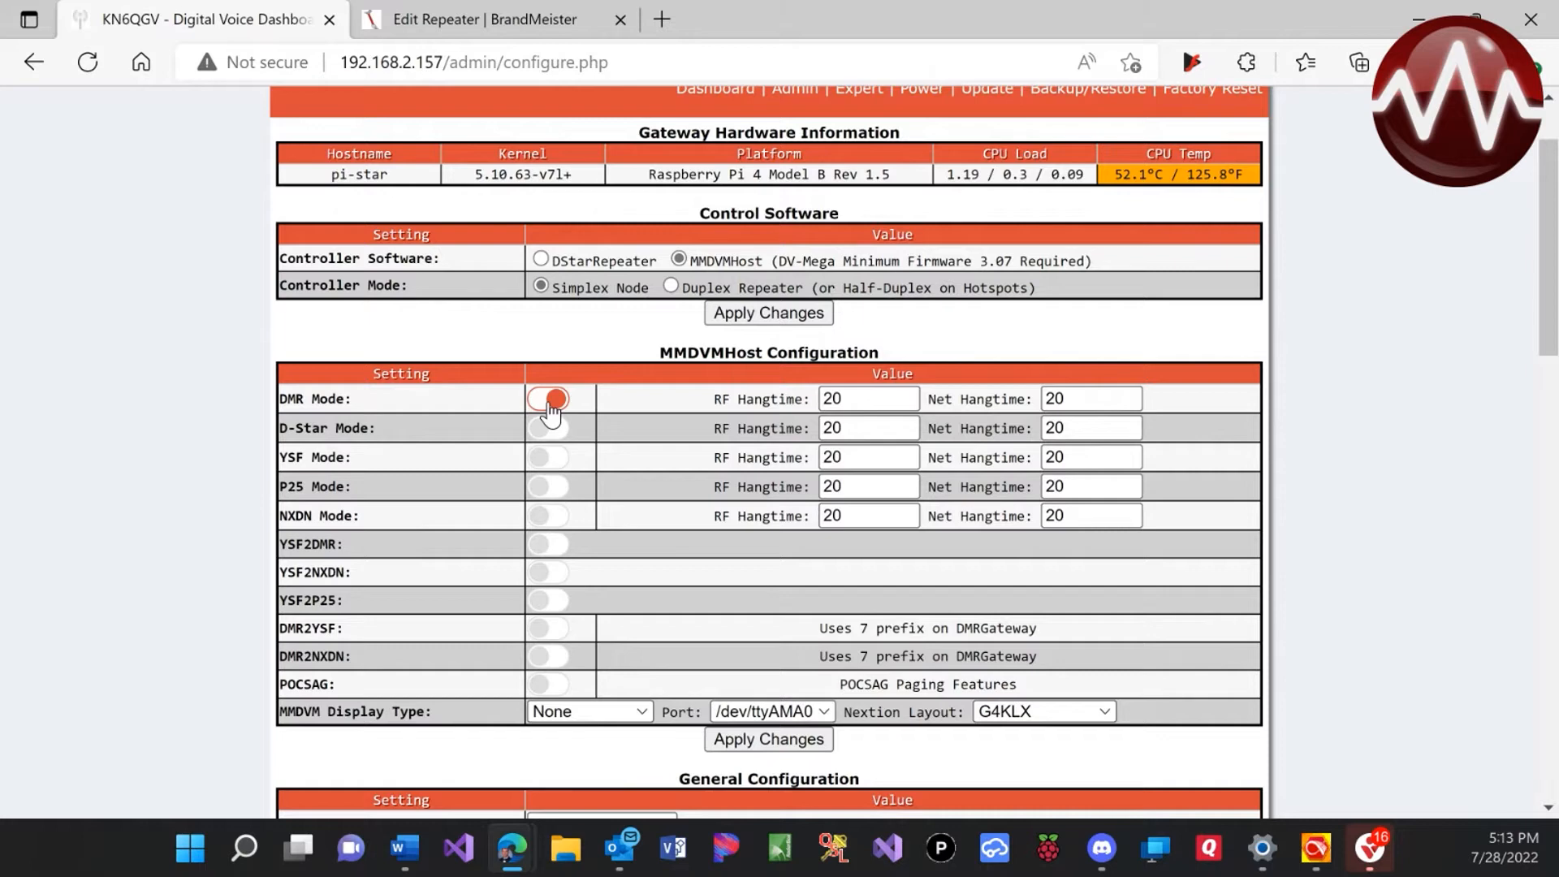
scroll(602, 536, down, 1)
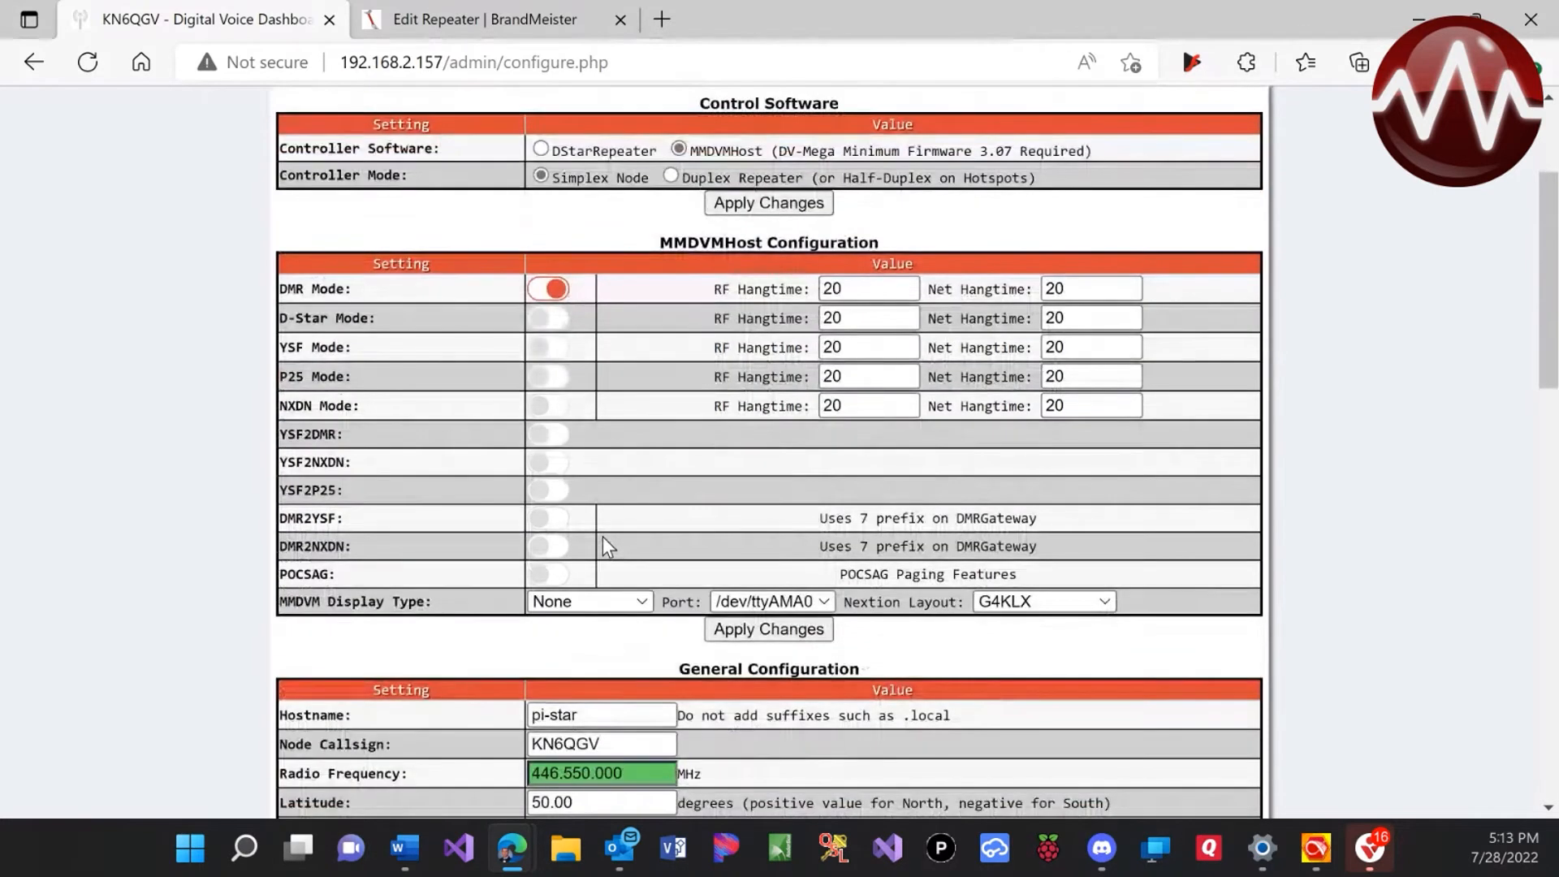
click(613, 608)
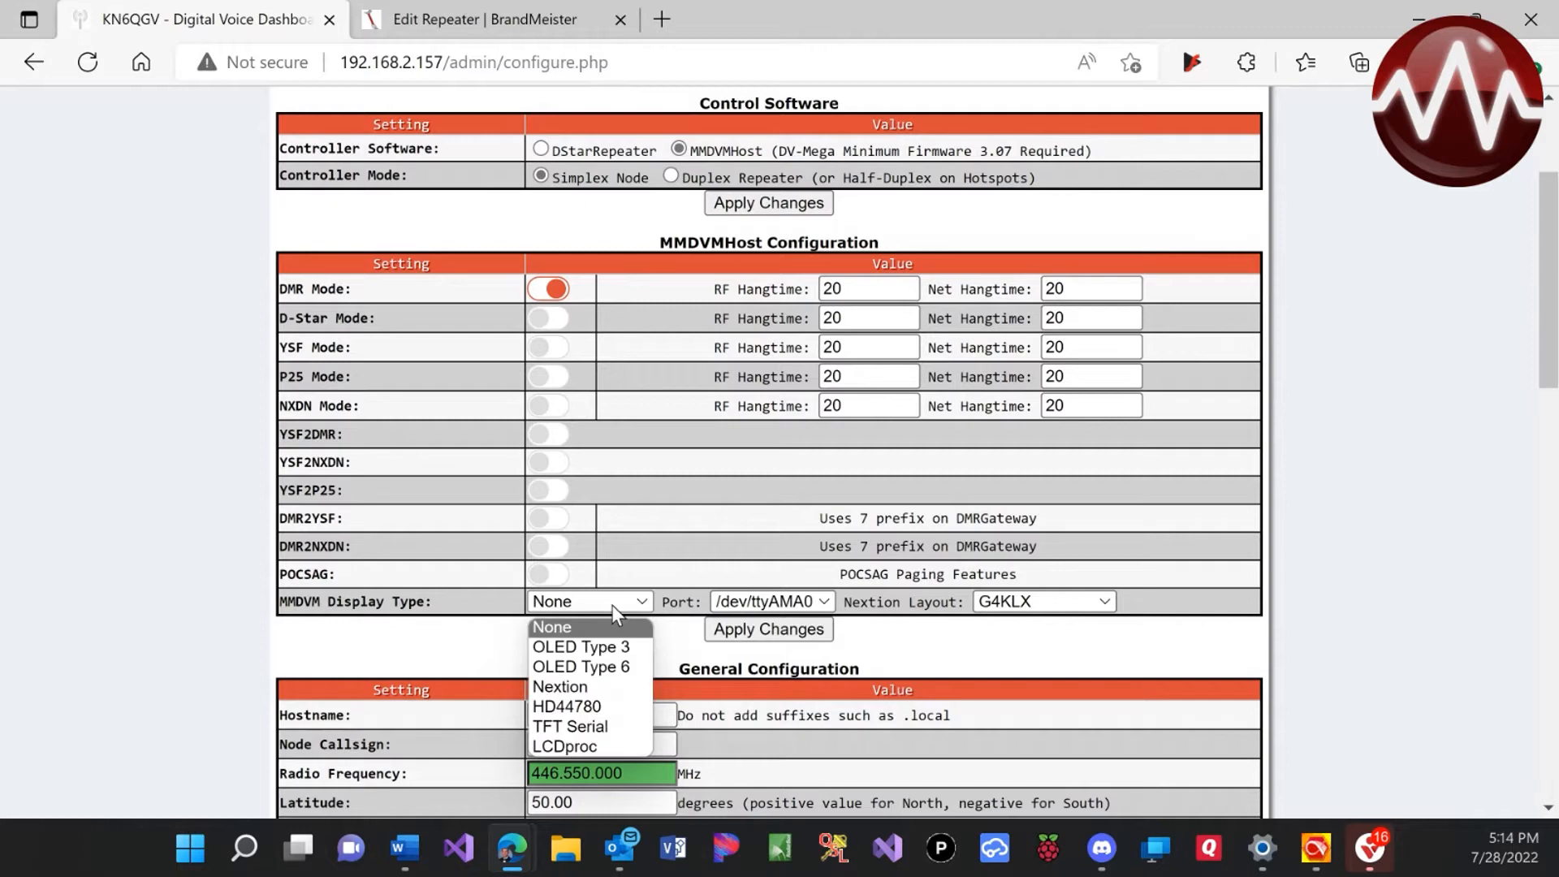
Set MMDVM Display Type to Nextion, Port to modem, and Nextion Layout to ON7LDS L3
click(610, 697)
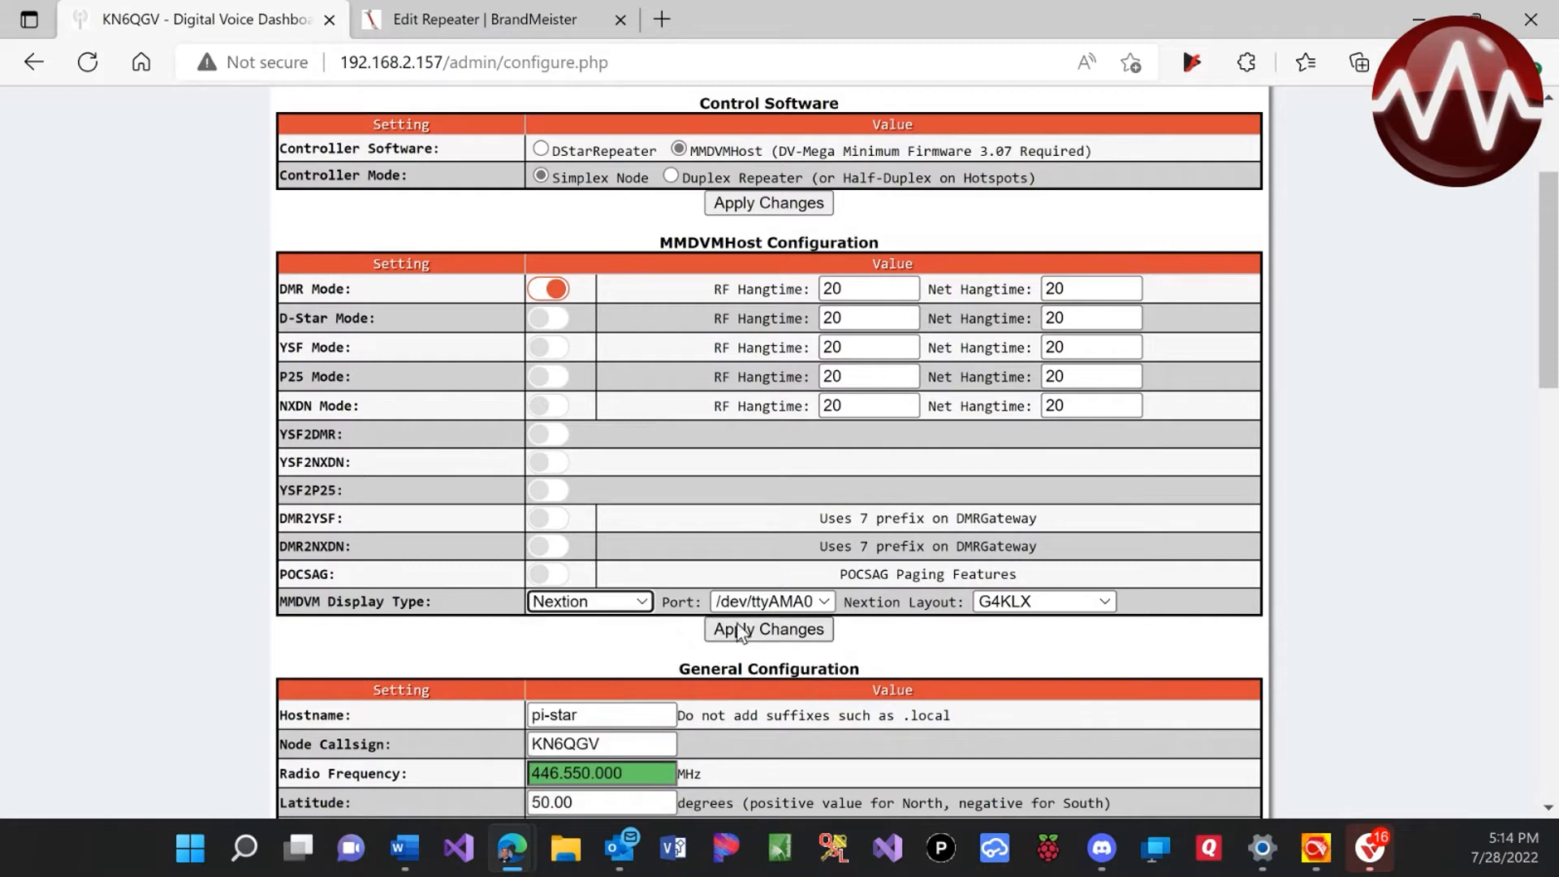
click(750, 602)
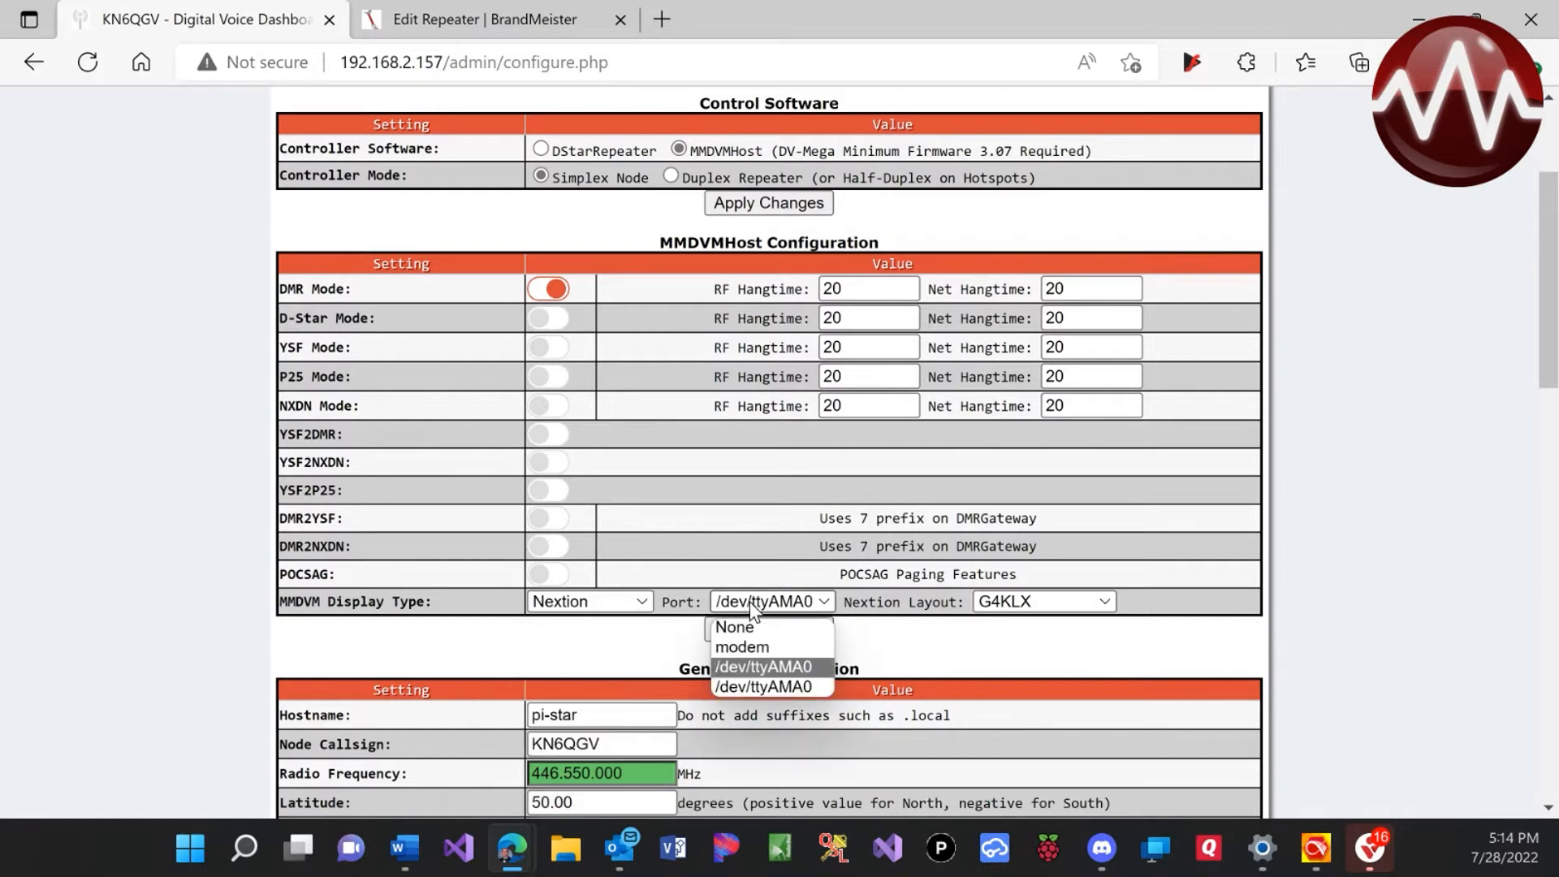
click(744, 648)
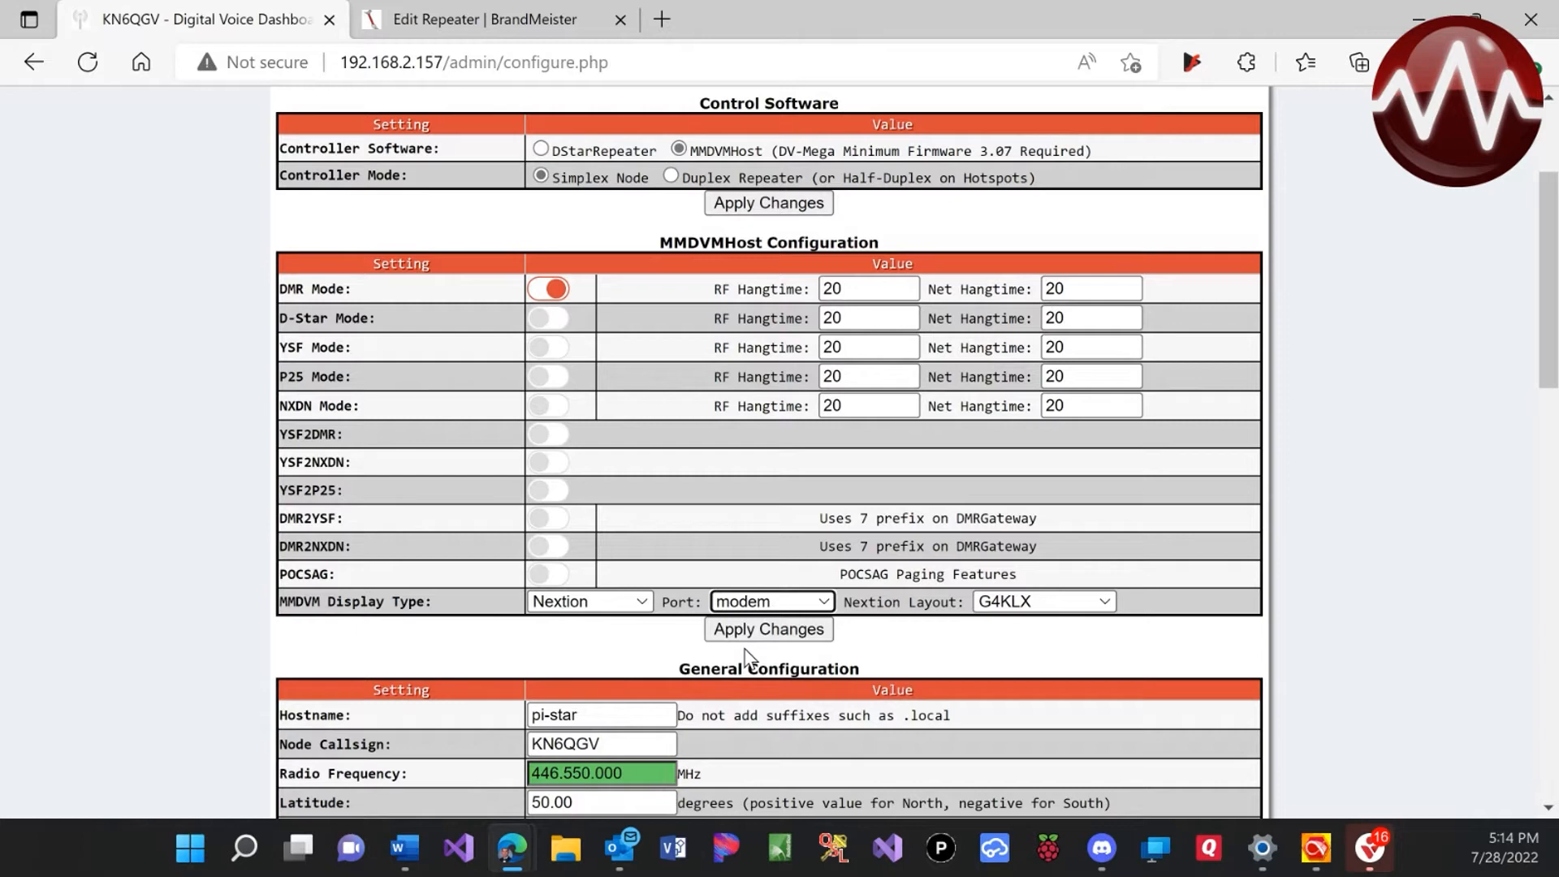
click(1026, 603)
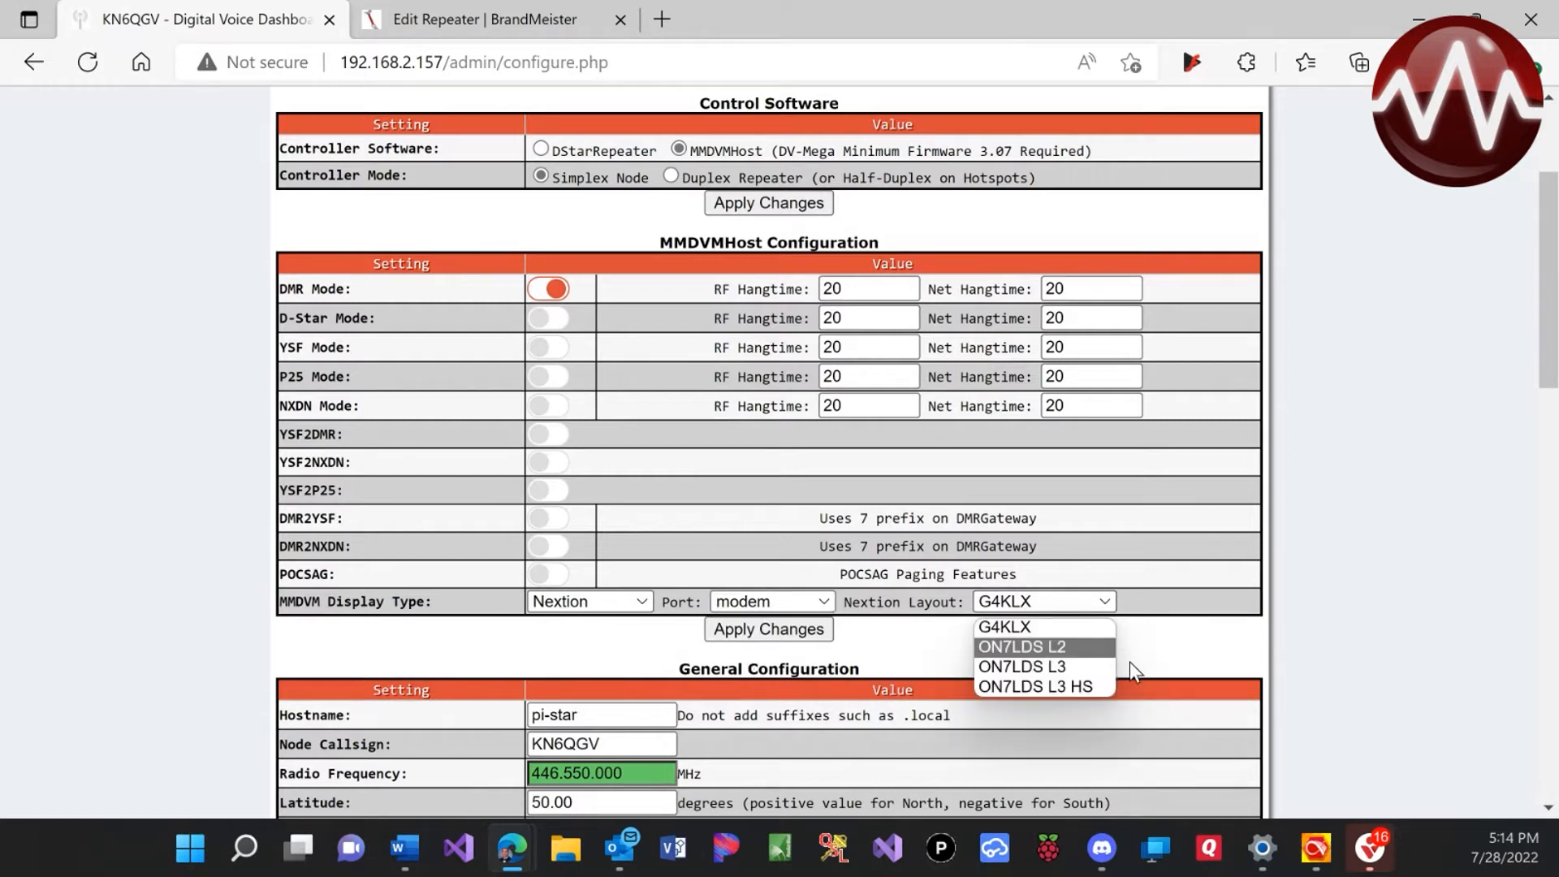
click(1075, 664)
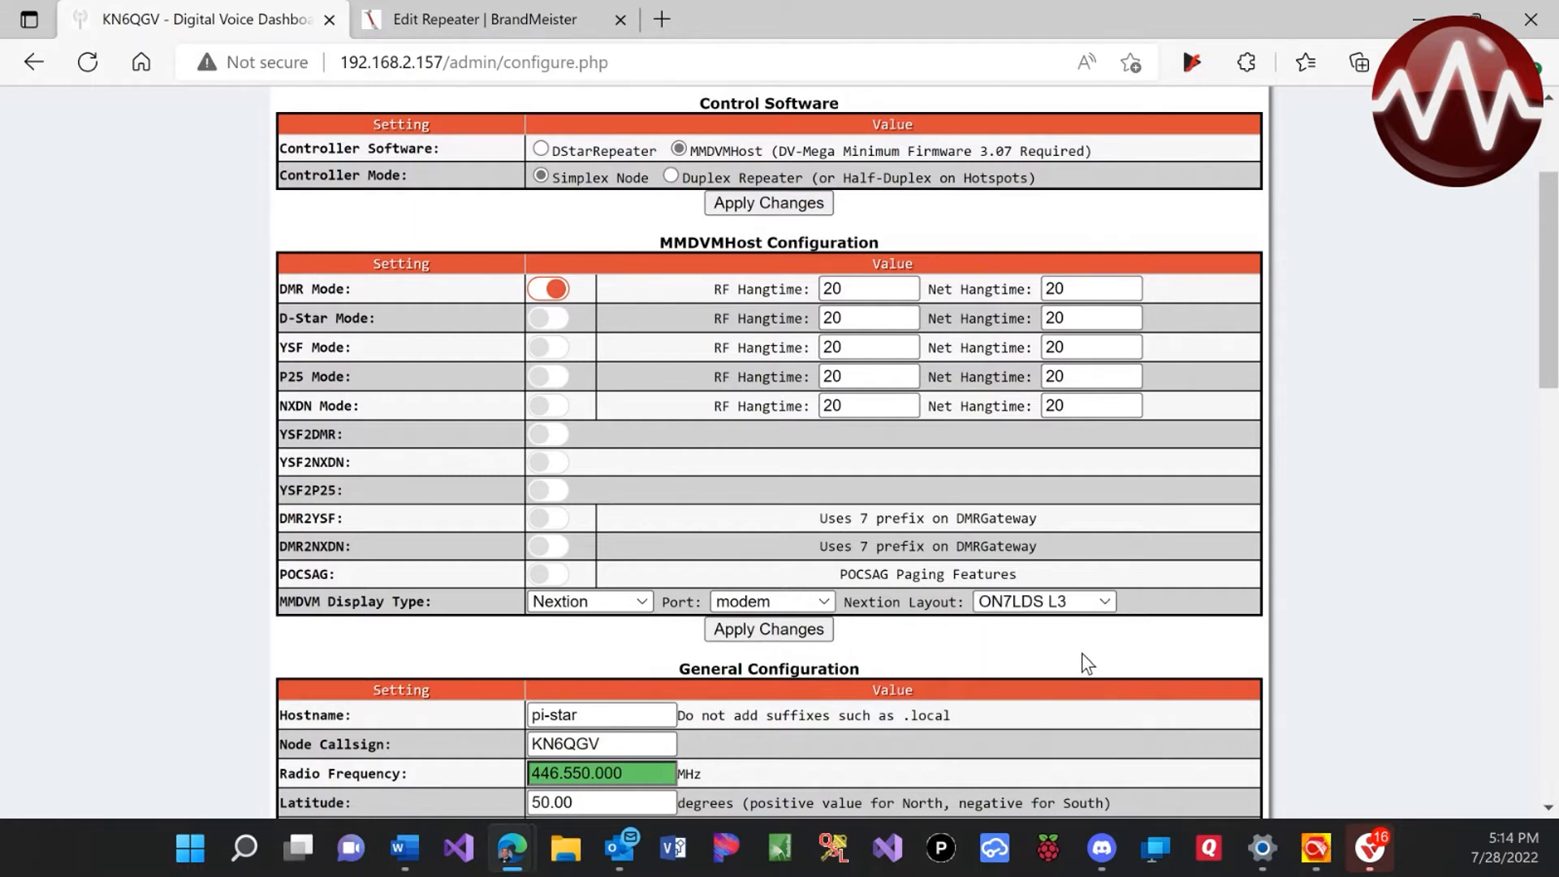
scroll(1054, 675, down, 3)
scroll(1054, 678, down, 4)
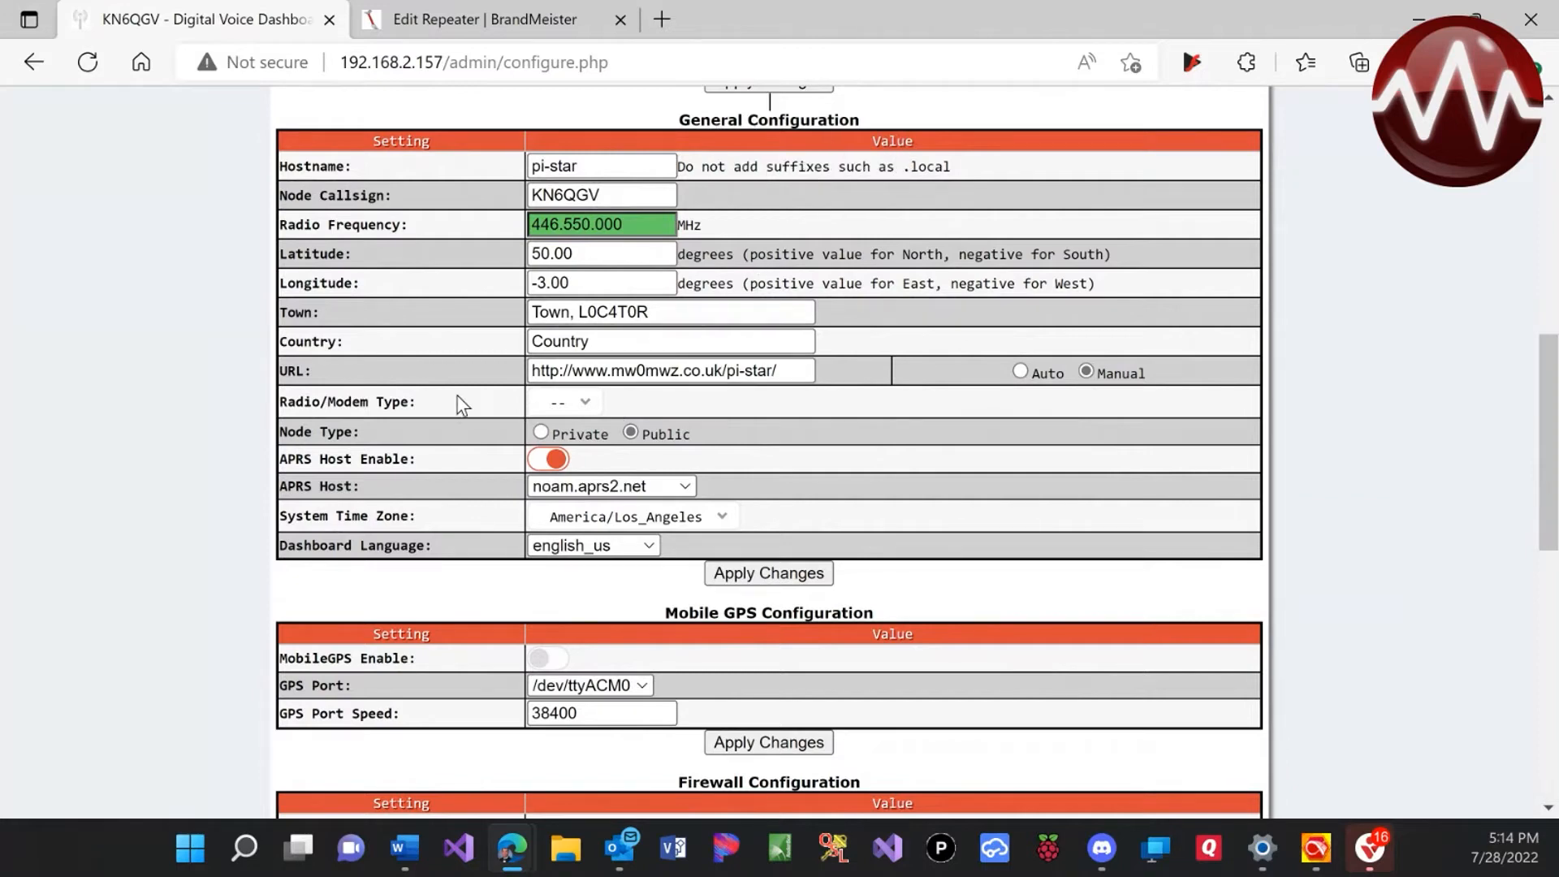
Choose SkyBridge - MMDVM_HS_Dual_Band for Pi (GPIO) from the Radio/Modem Type list
mouse_move(309, 408)
click(579, 406)
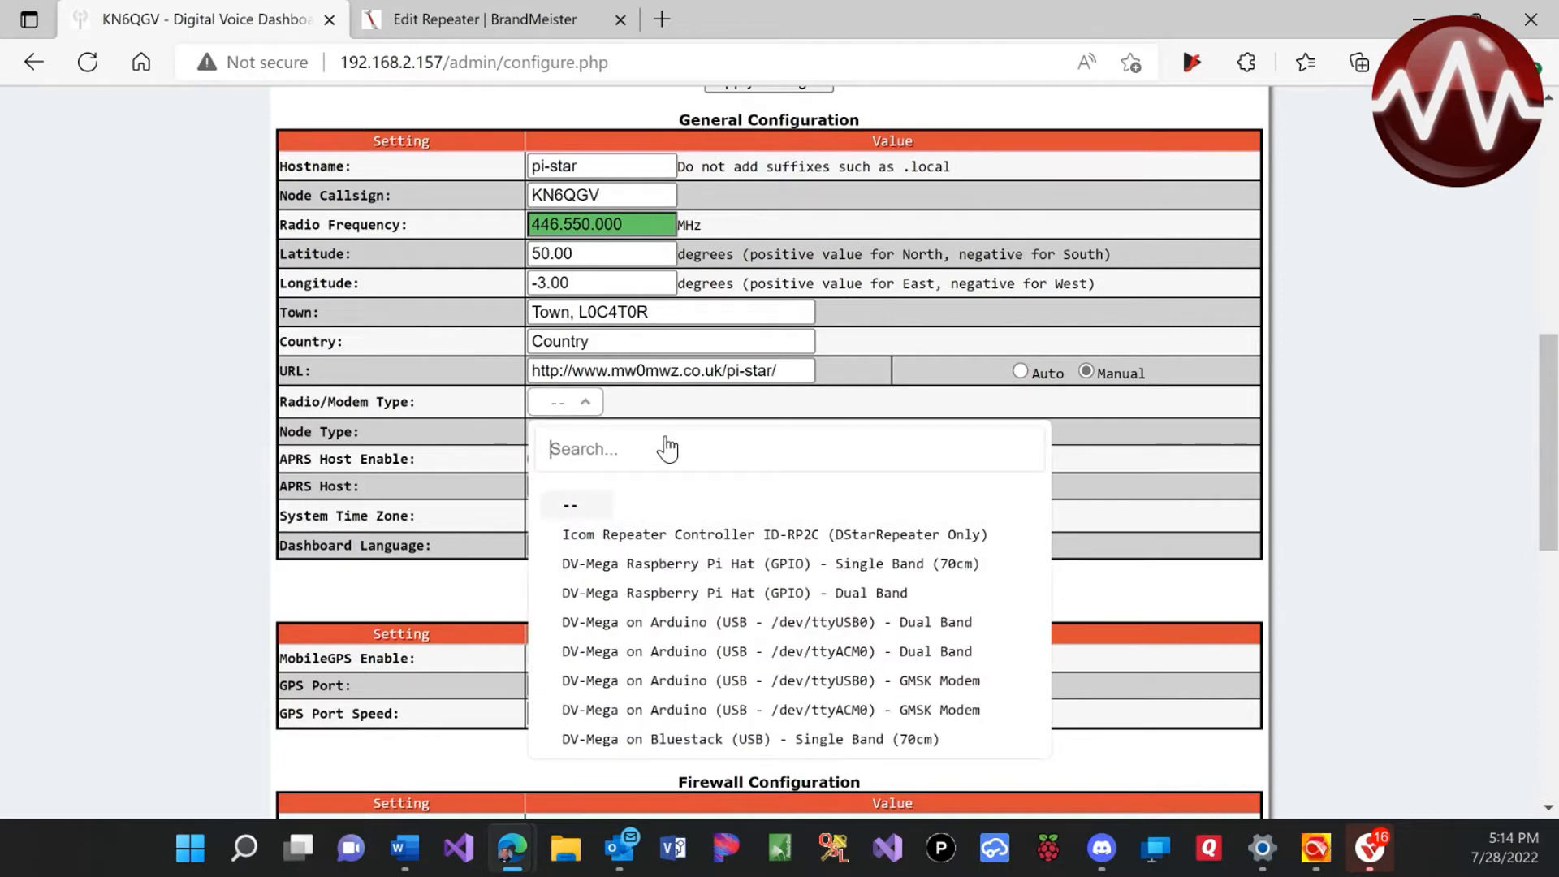
text(sky)
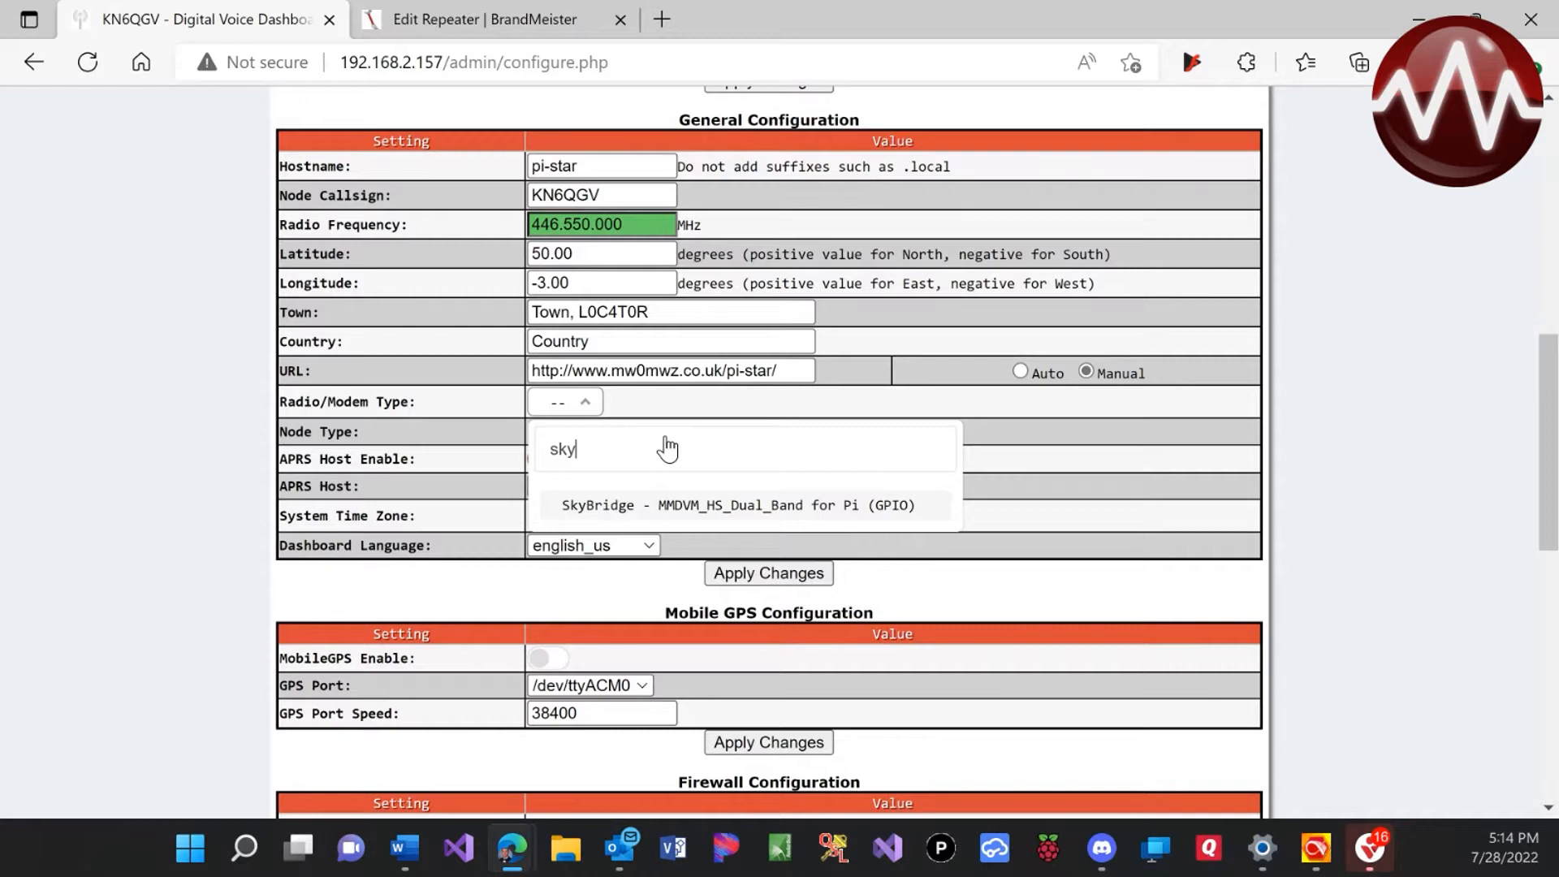
key(BackSpace)
key(BackSpace)
key(BackSpace)
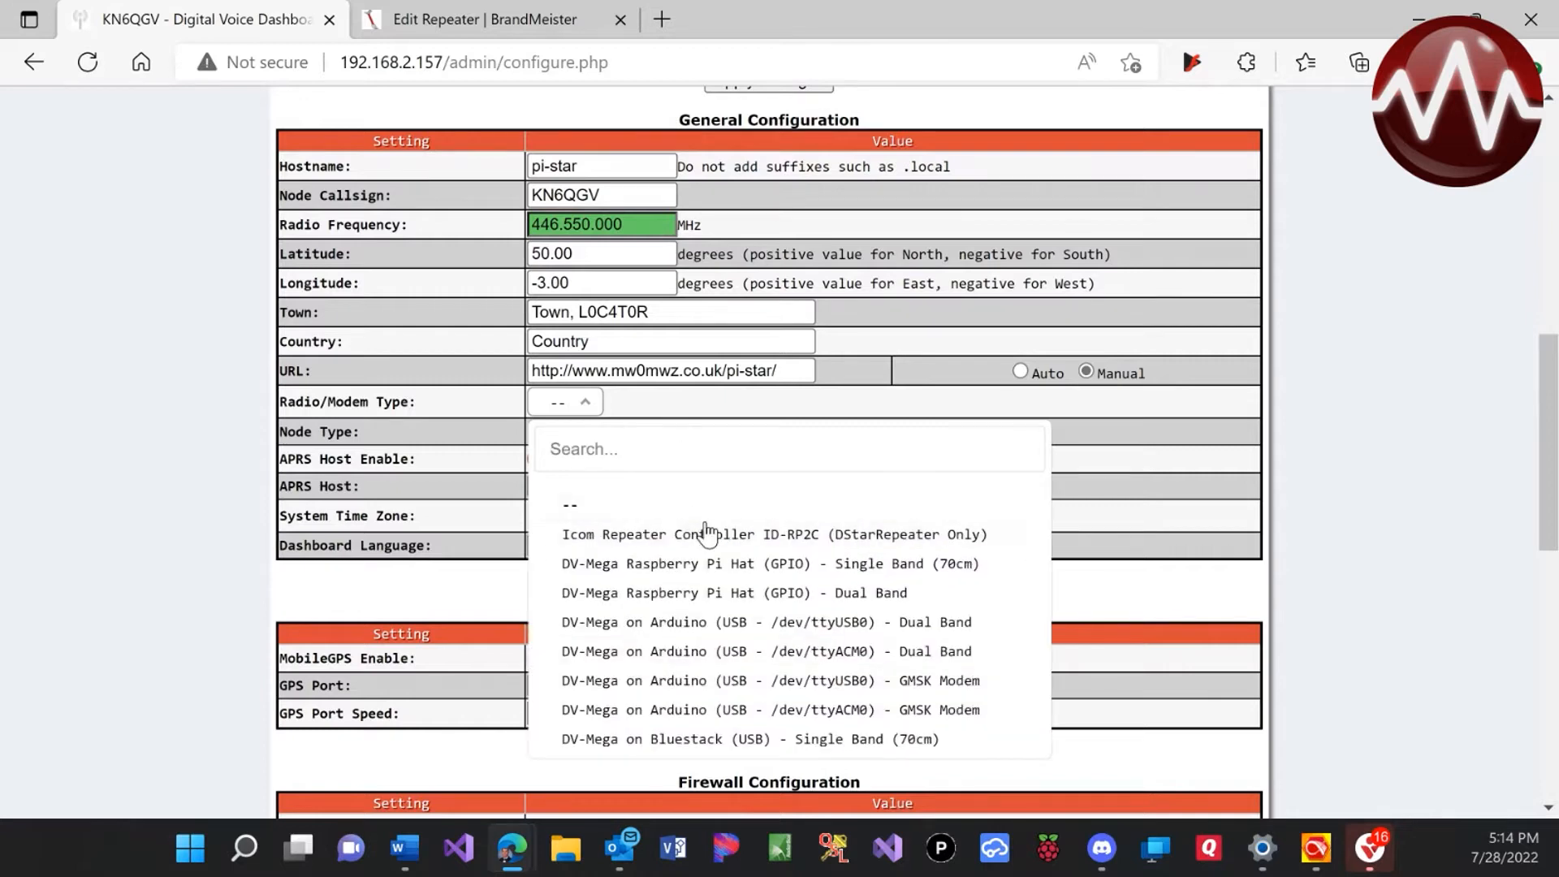
scroll(741, 569, down, 3)
scroll(739, 578, down, 5)
scroll(735, 579, up, 4)
scroll(736, 580, down, 1)
scroll(736, 593, down, 1)
scroll(736, 595, down, 2)
scroll(736, 596, down, 1)
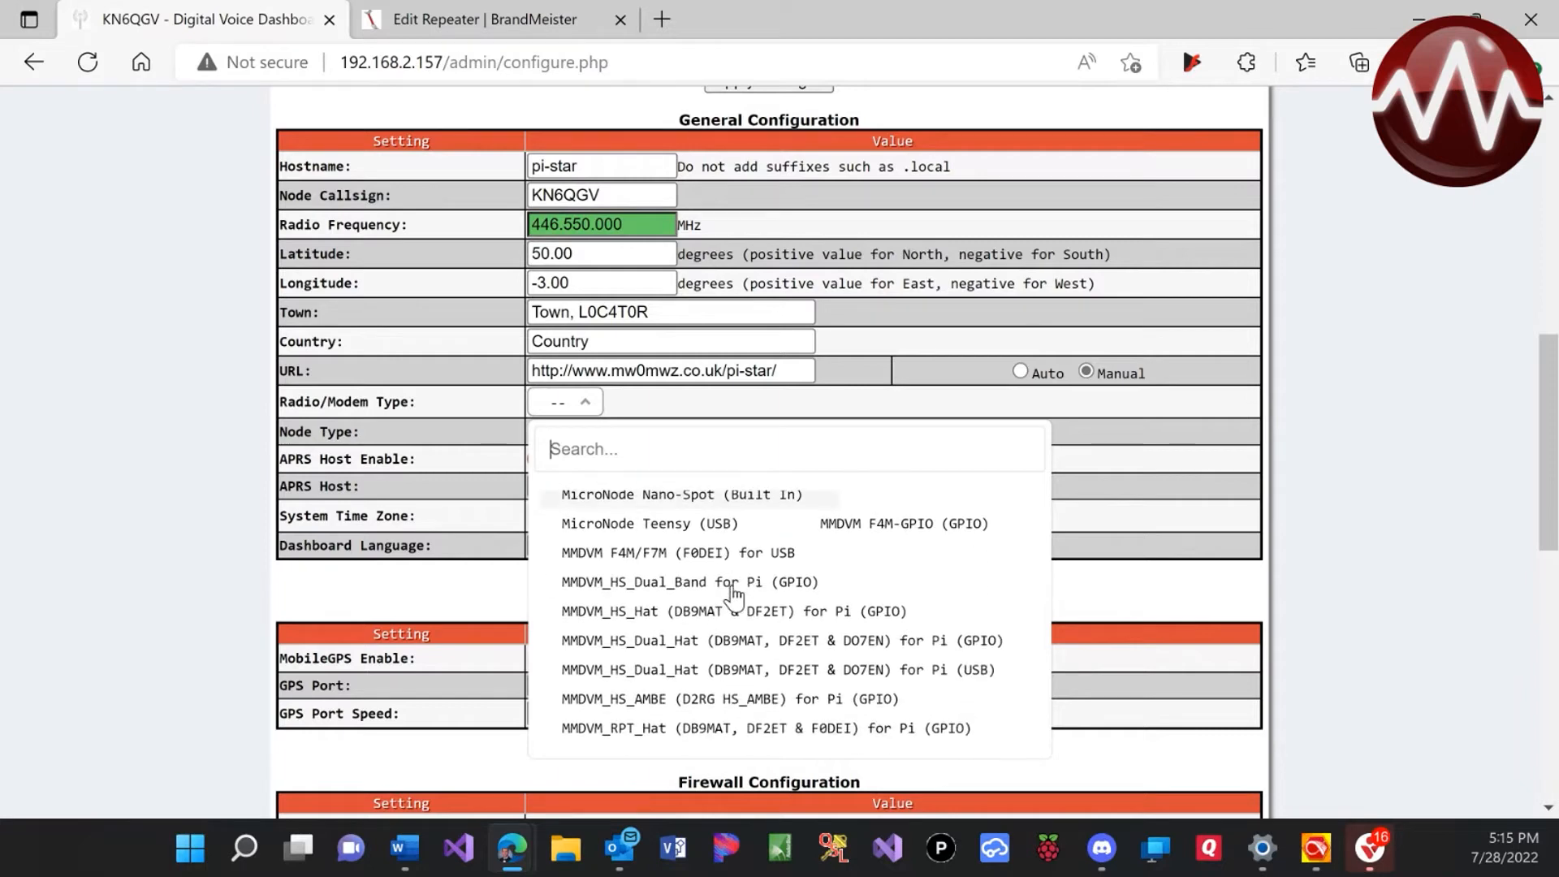
scroll(735, 596, down, 4)
scroll(736, 595, down, 4)
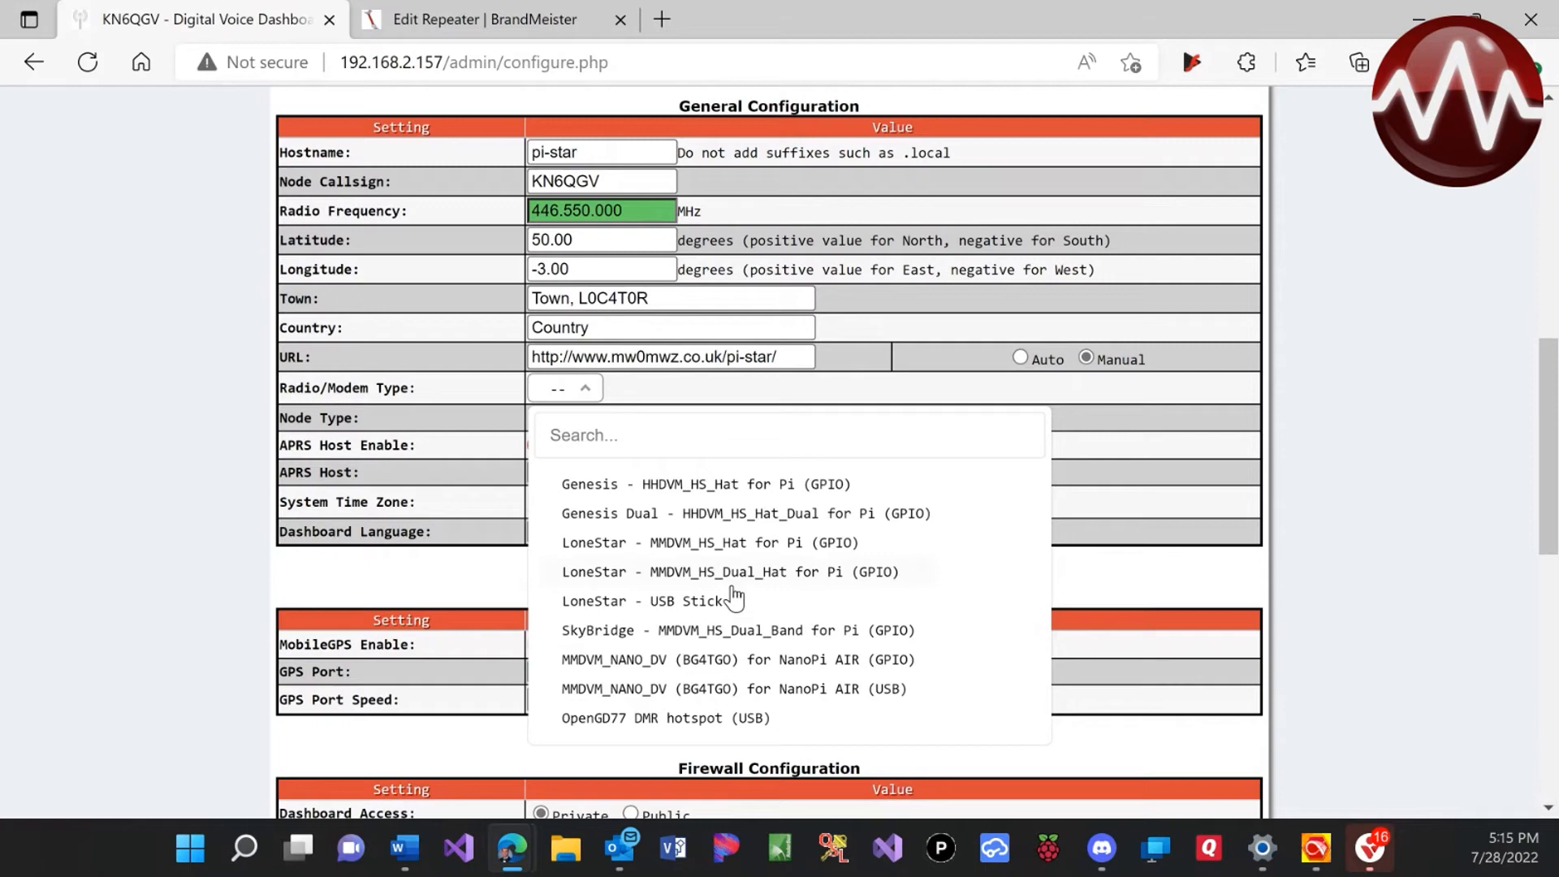
scroll(736, 598, down, 1)
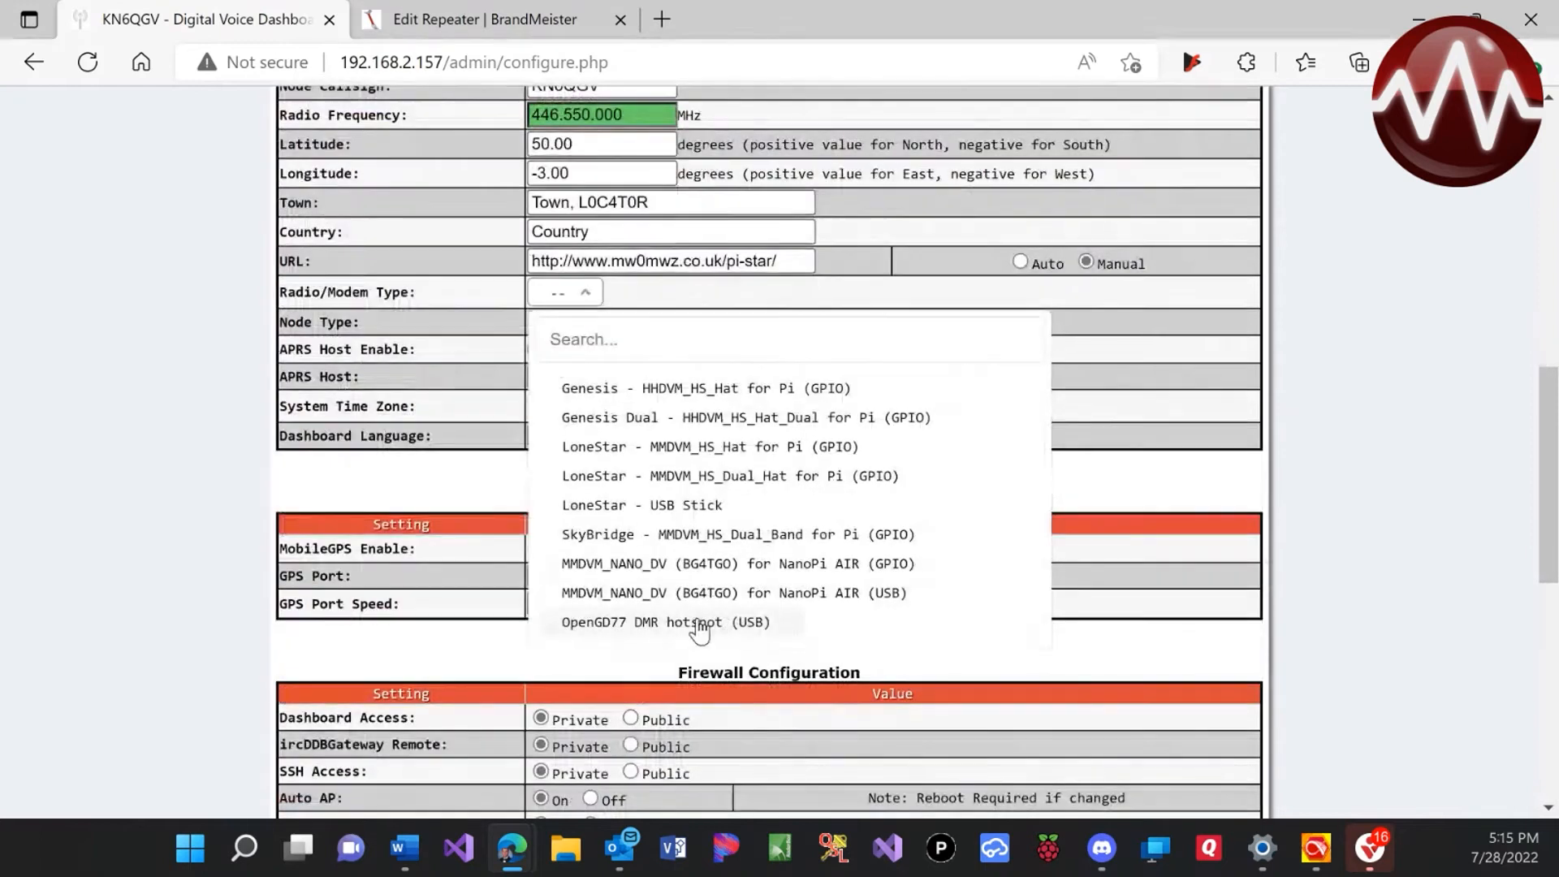
click(717, 536)
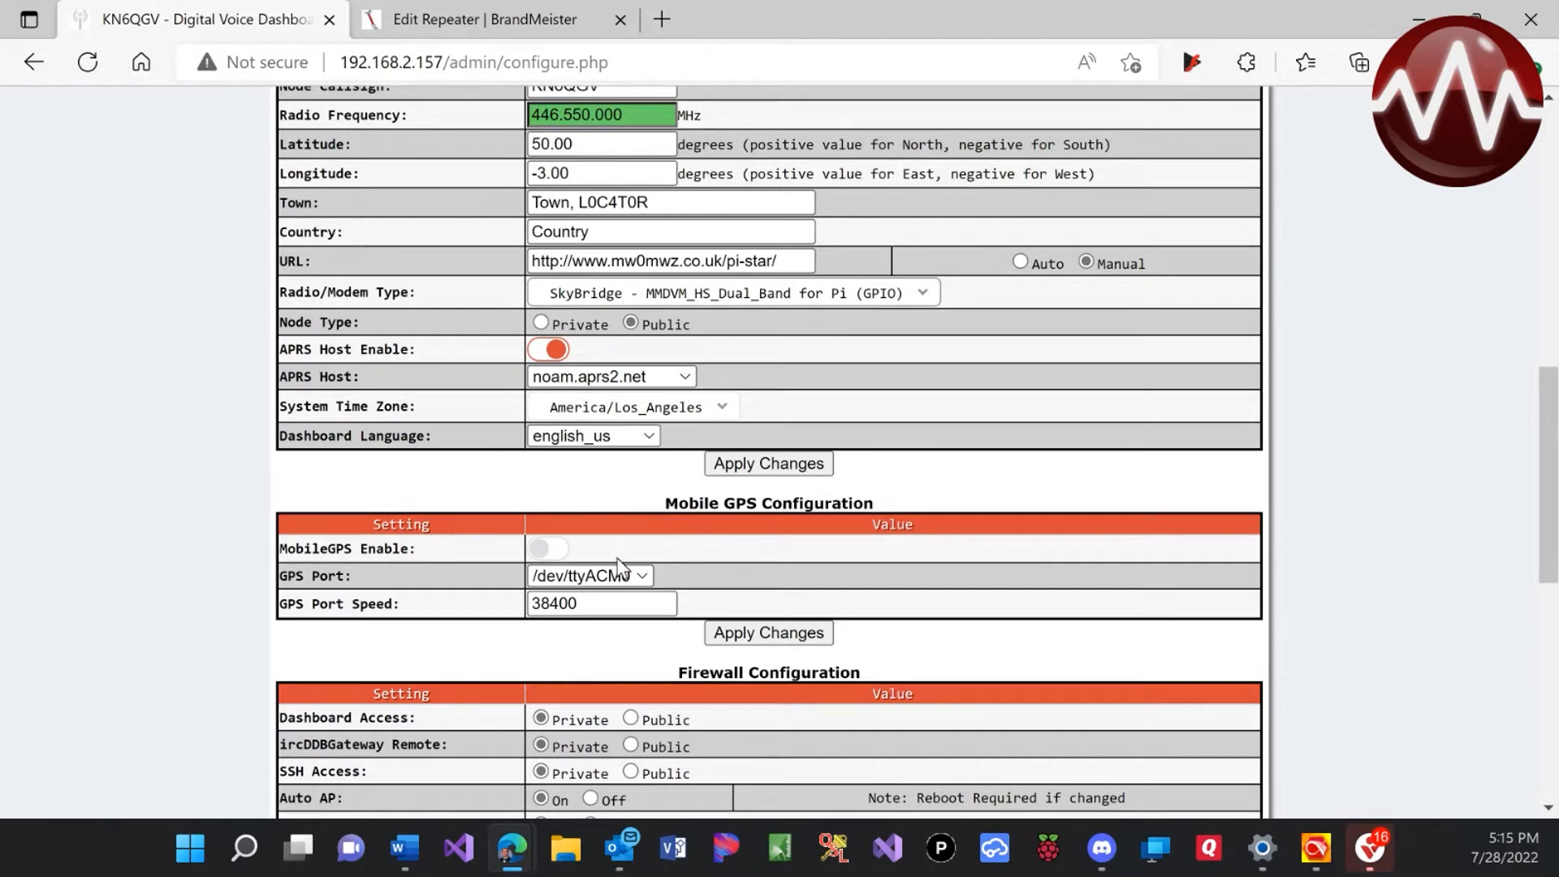
Enable MobileGPS and apply the General Configuration changes
click(564, 557)
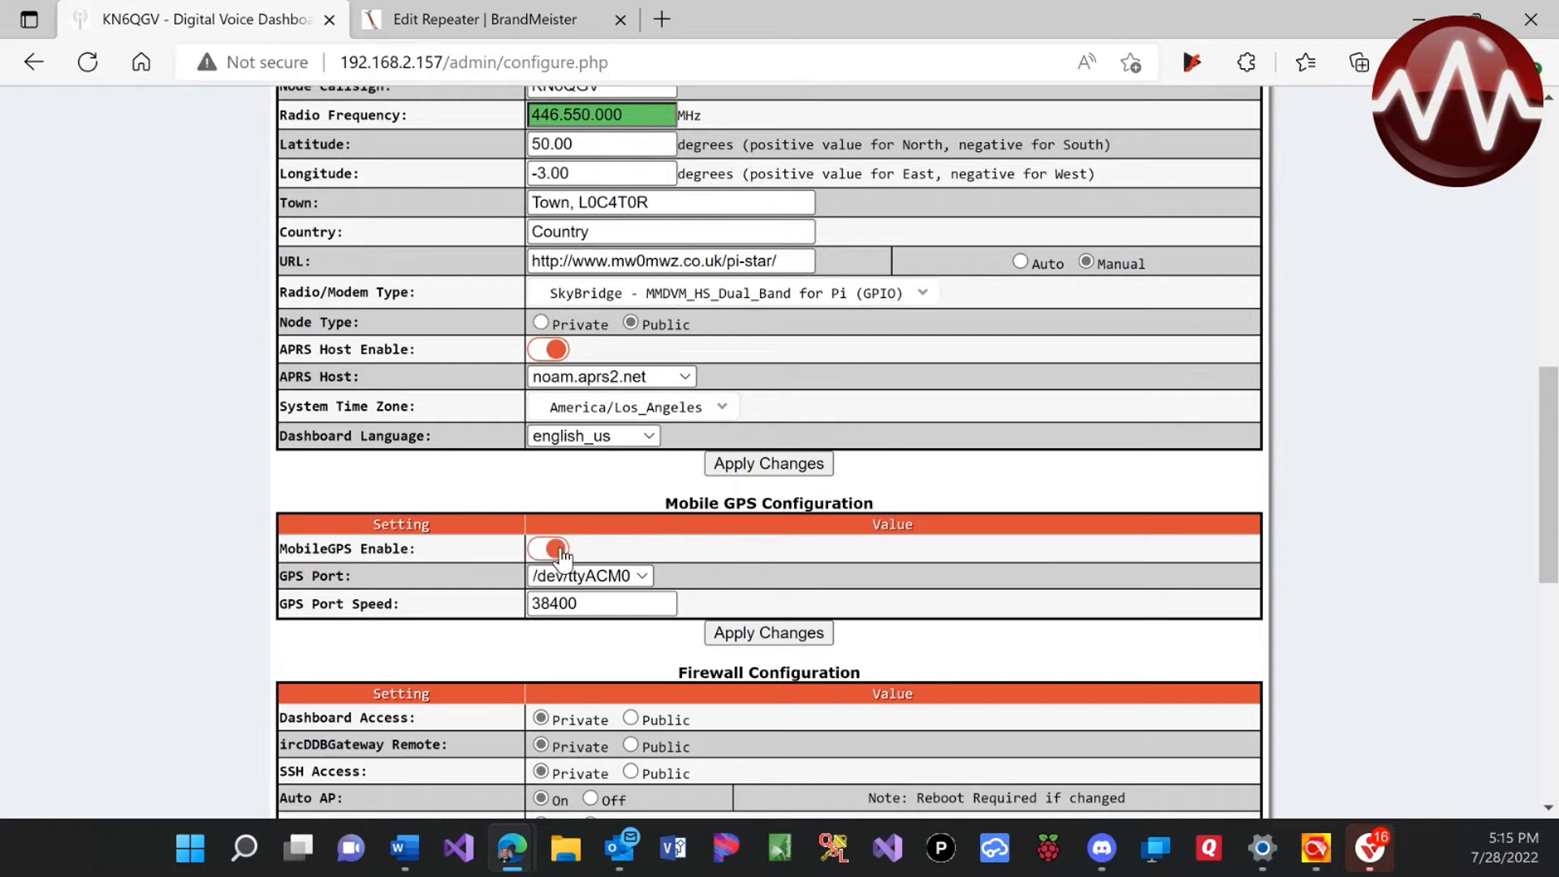
click(772, 469)
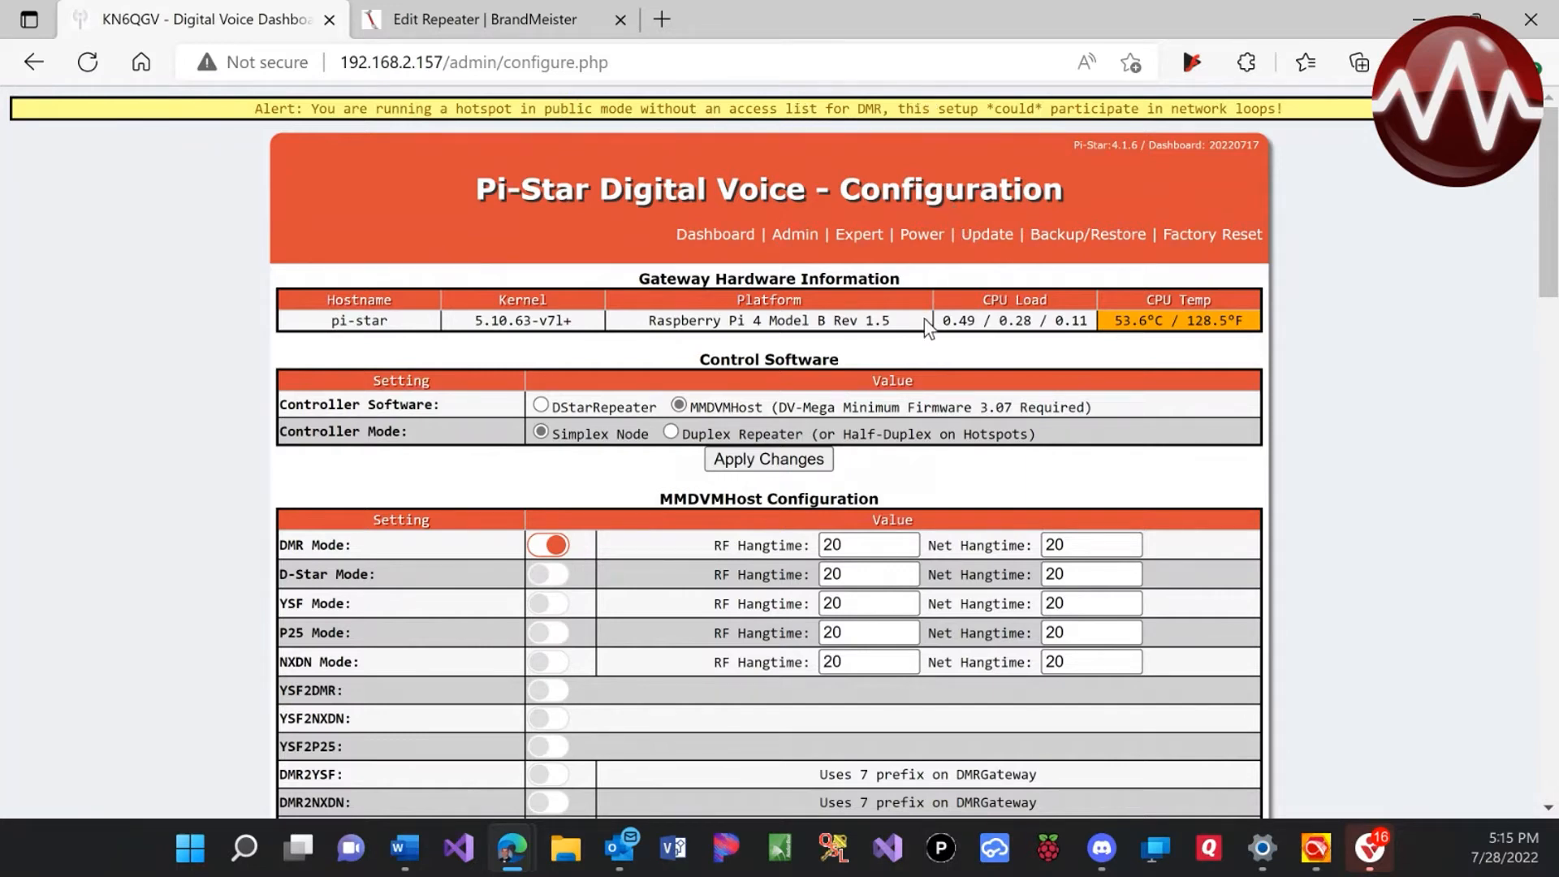
Scroll down to the reloaded General Configuration section showing the new CCS7/DMR ID field
scroll(926, 329, down, 5)
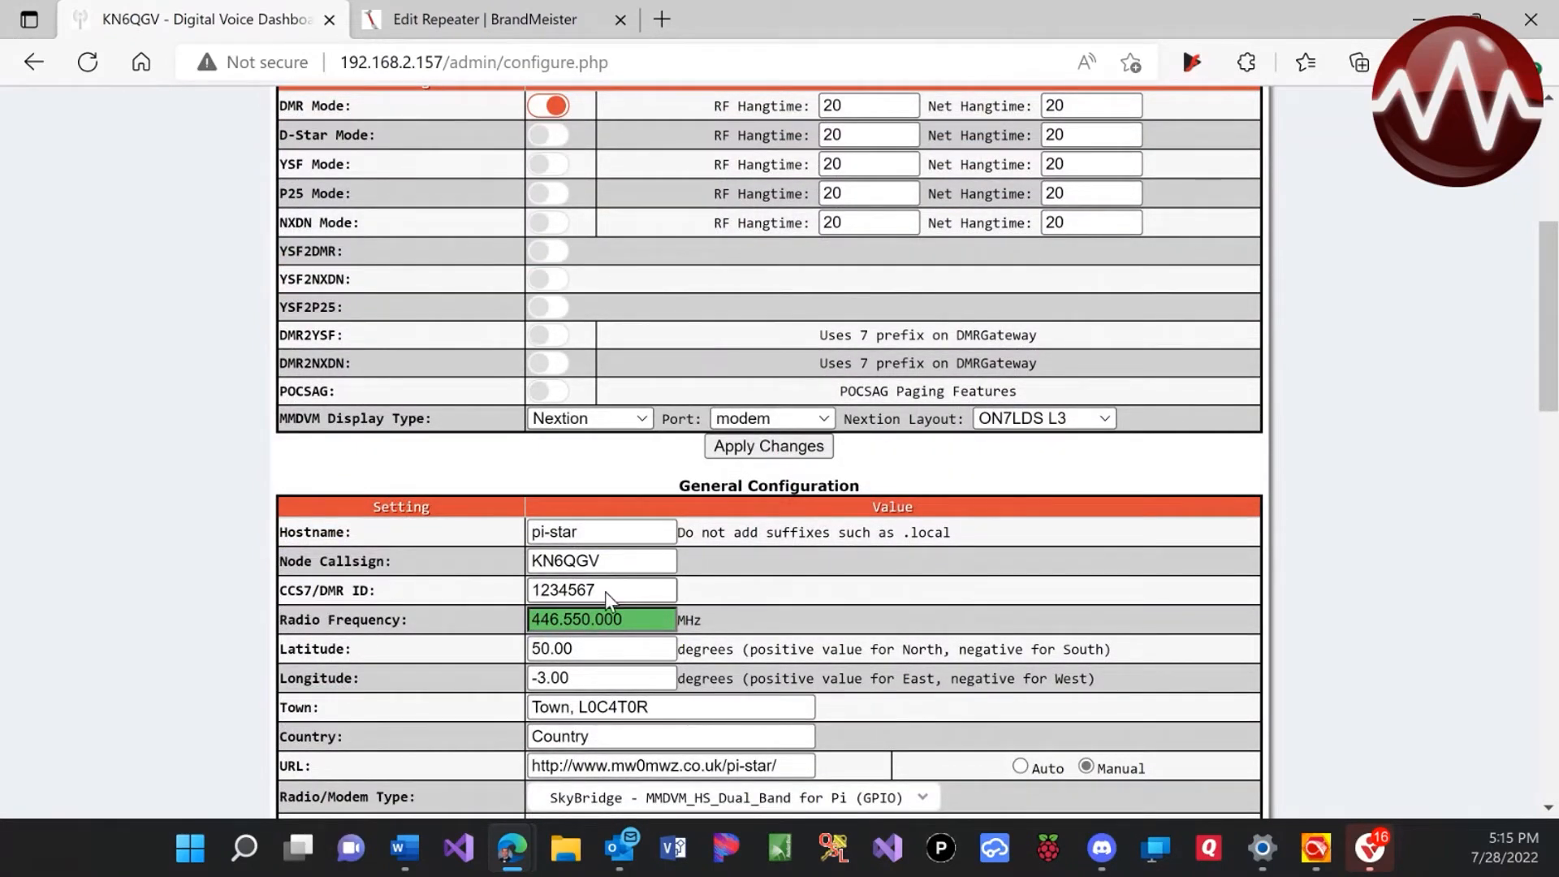
Overwrite the 1234567 CCS7/DMR ID placeholder with the operator's registered DMR ID
drag(606, 591, 537, 590)
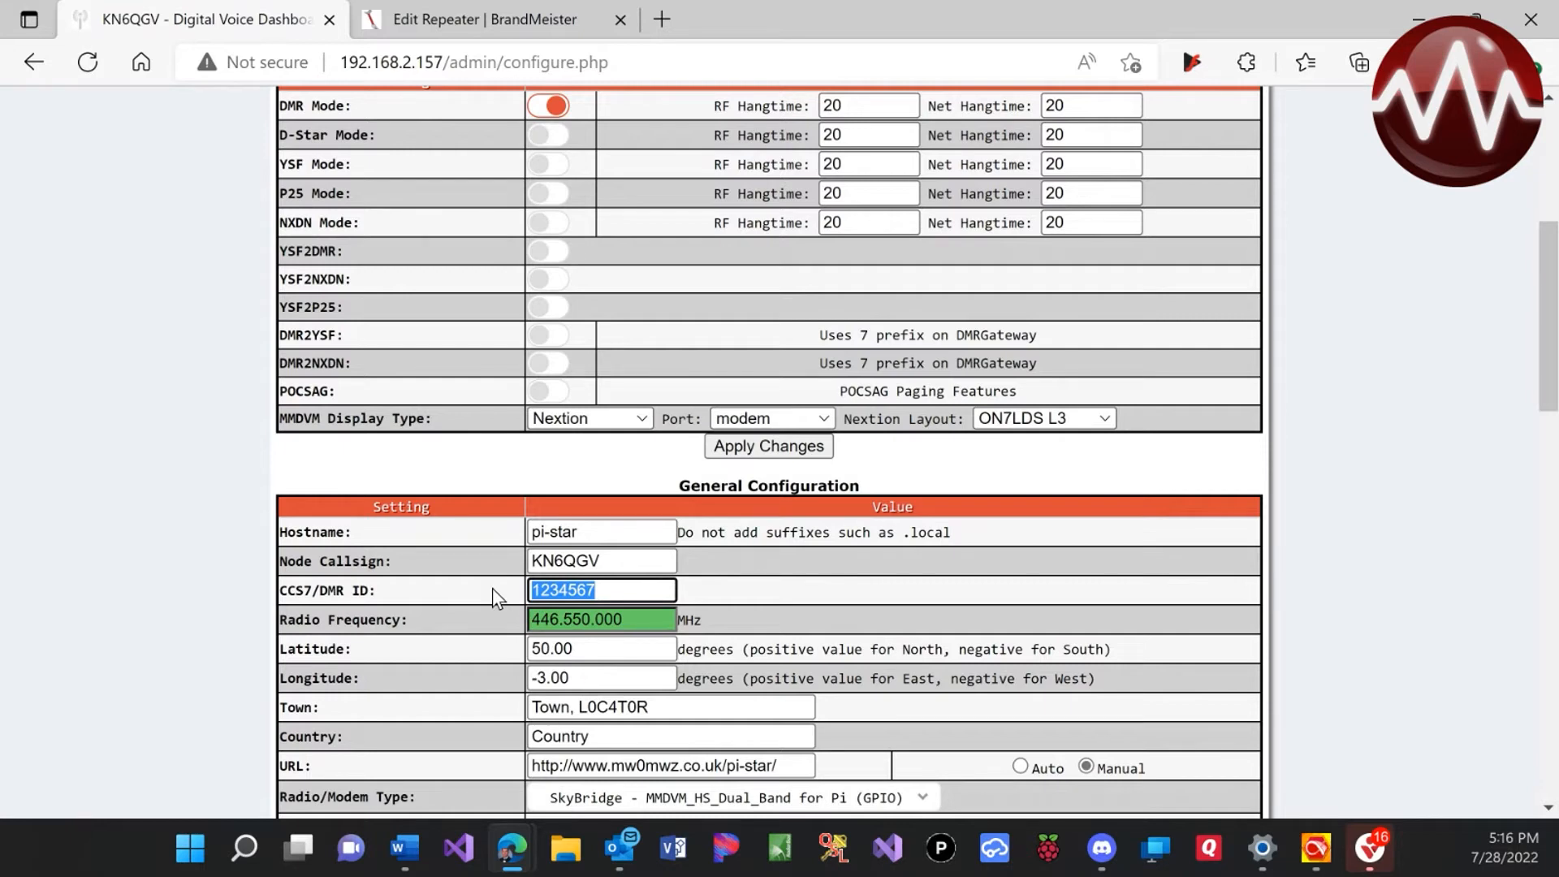
Choose DMRGateway as DMR Master and color code 3, then apply the DMR settings
scroll(750, 588, down, 3)
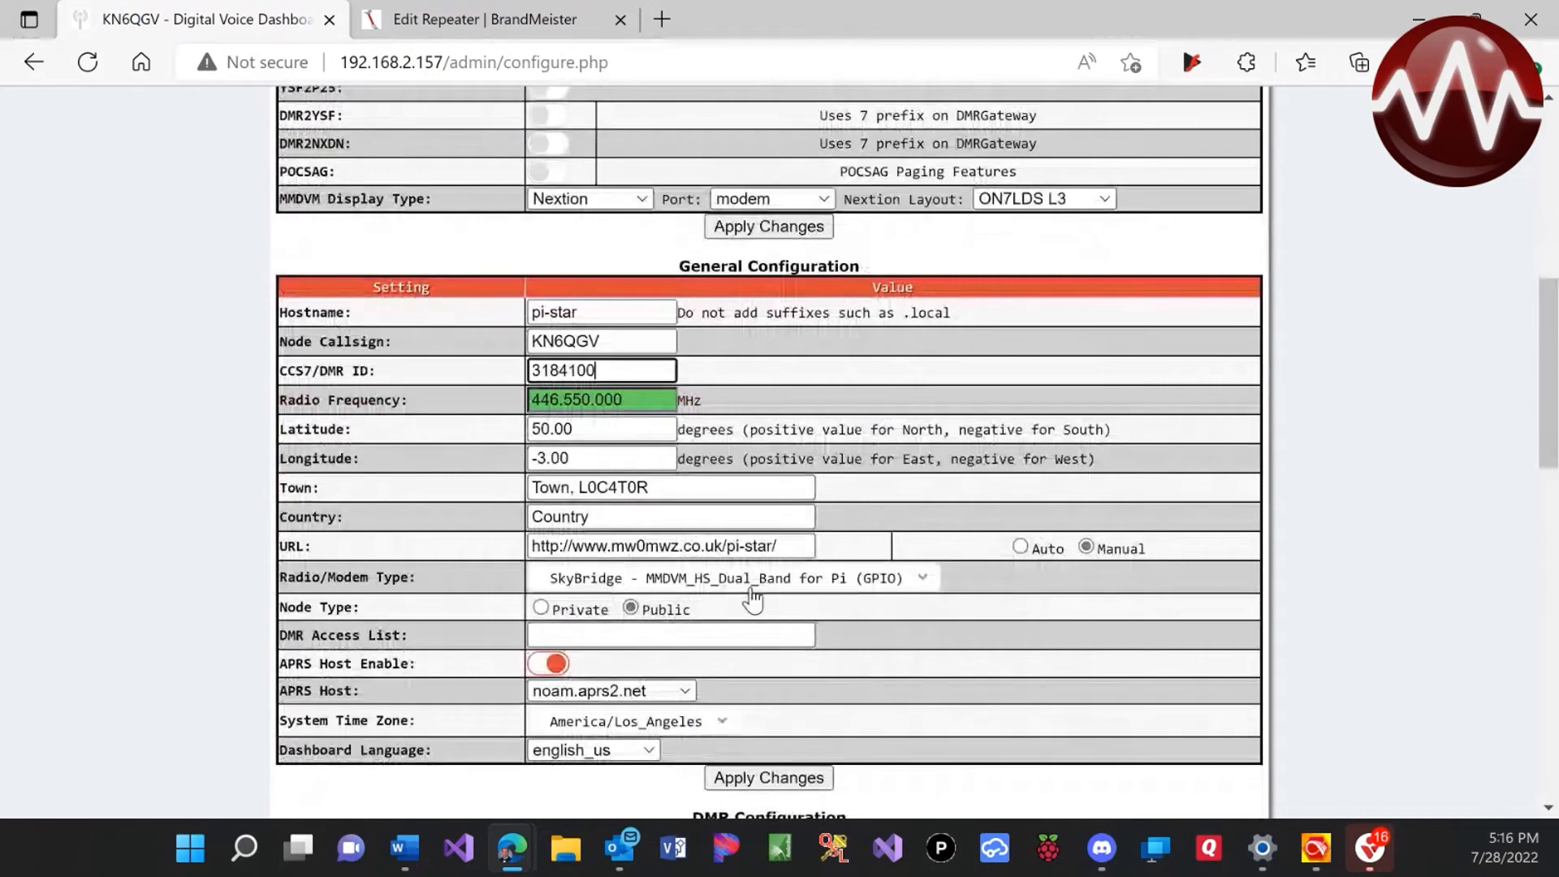
scroll(752, 599, down, 2)
scroll(750, 587, down, 1)
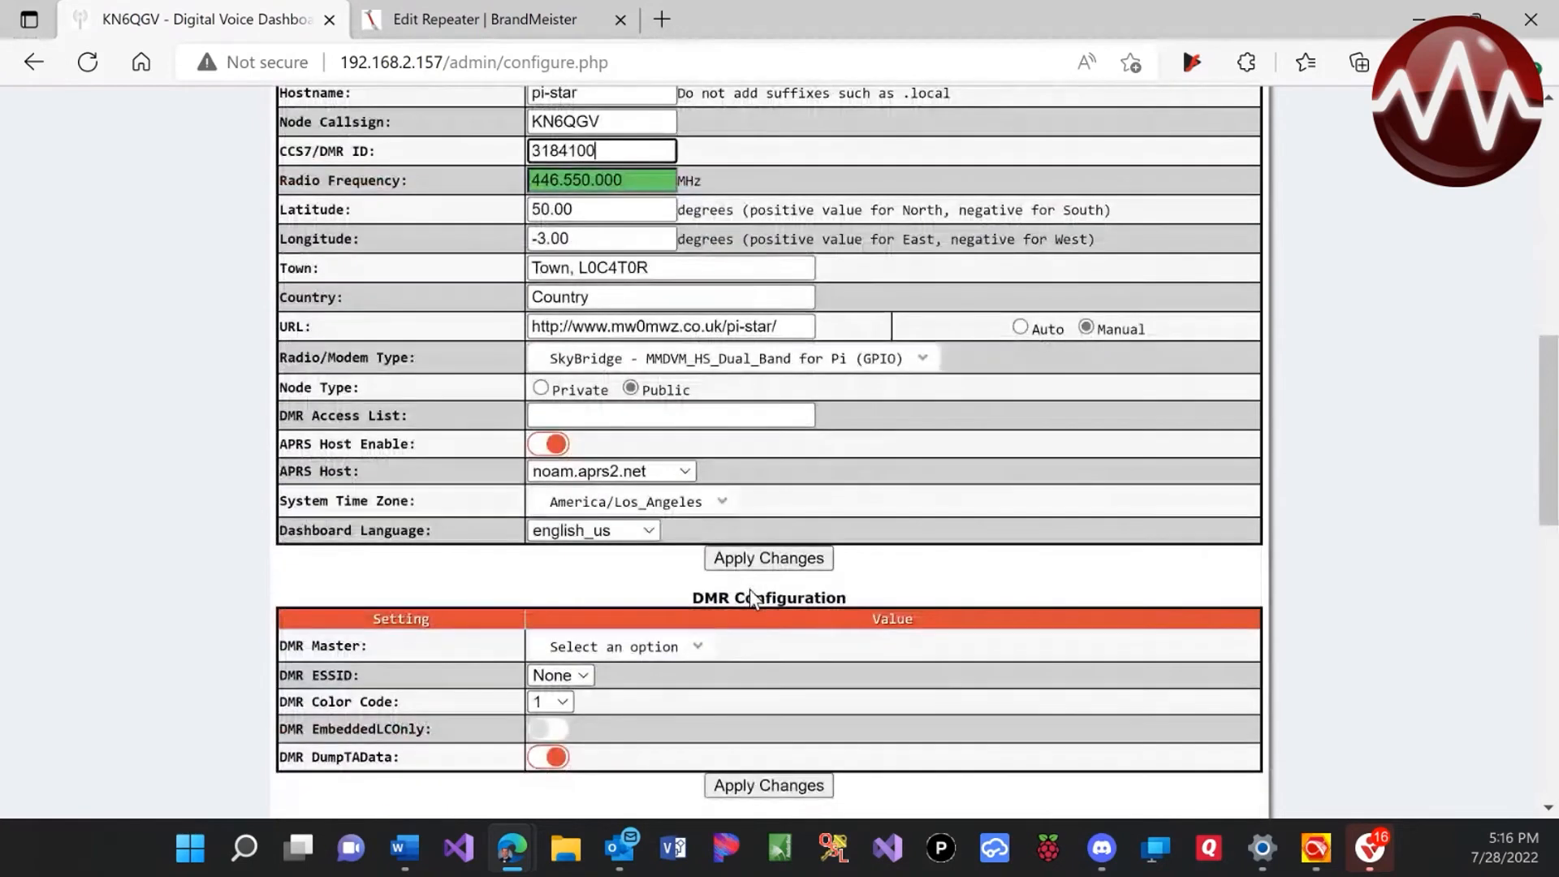
click(758, 414)
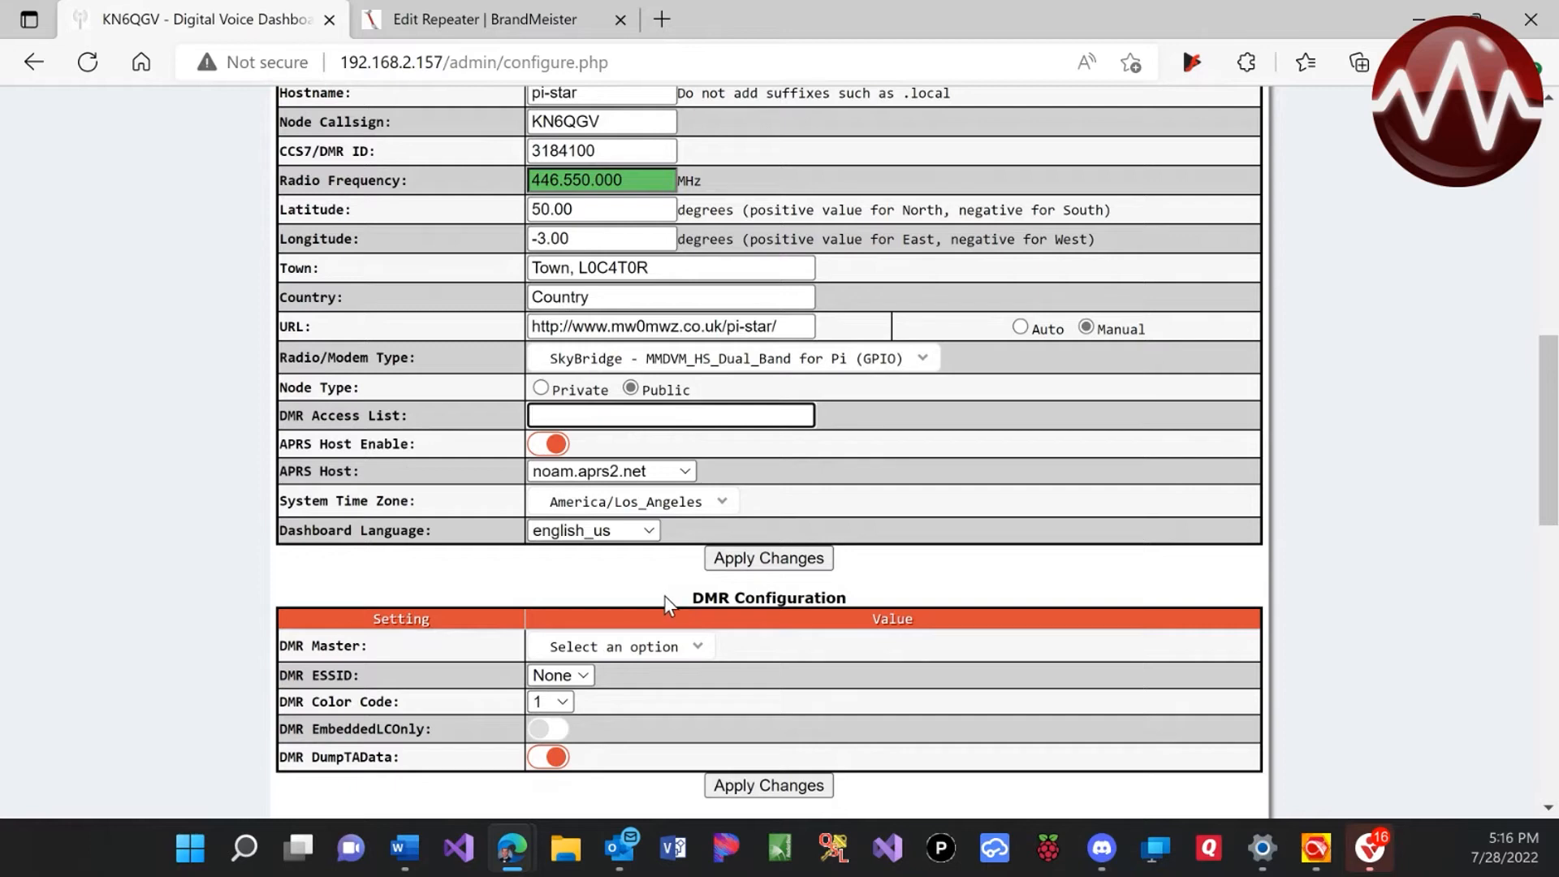
scroll(665, 597, down, 1)
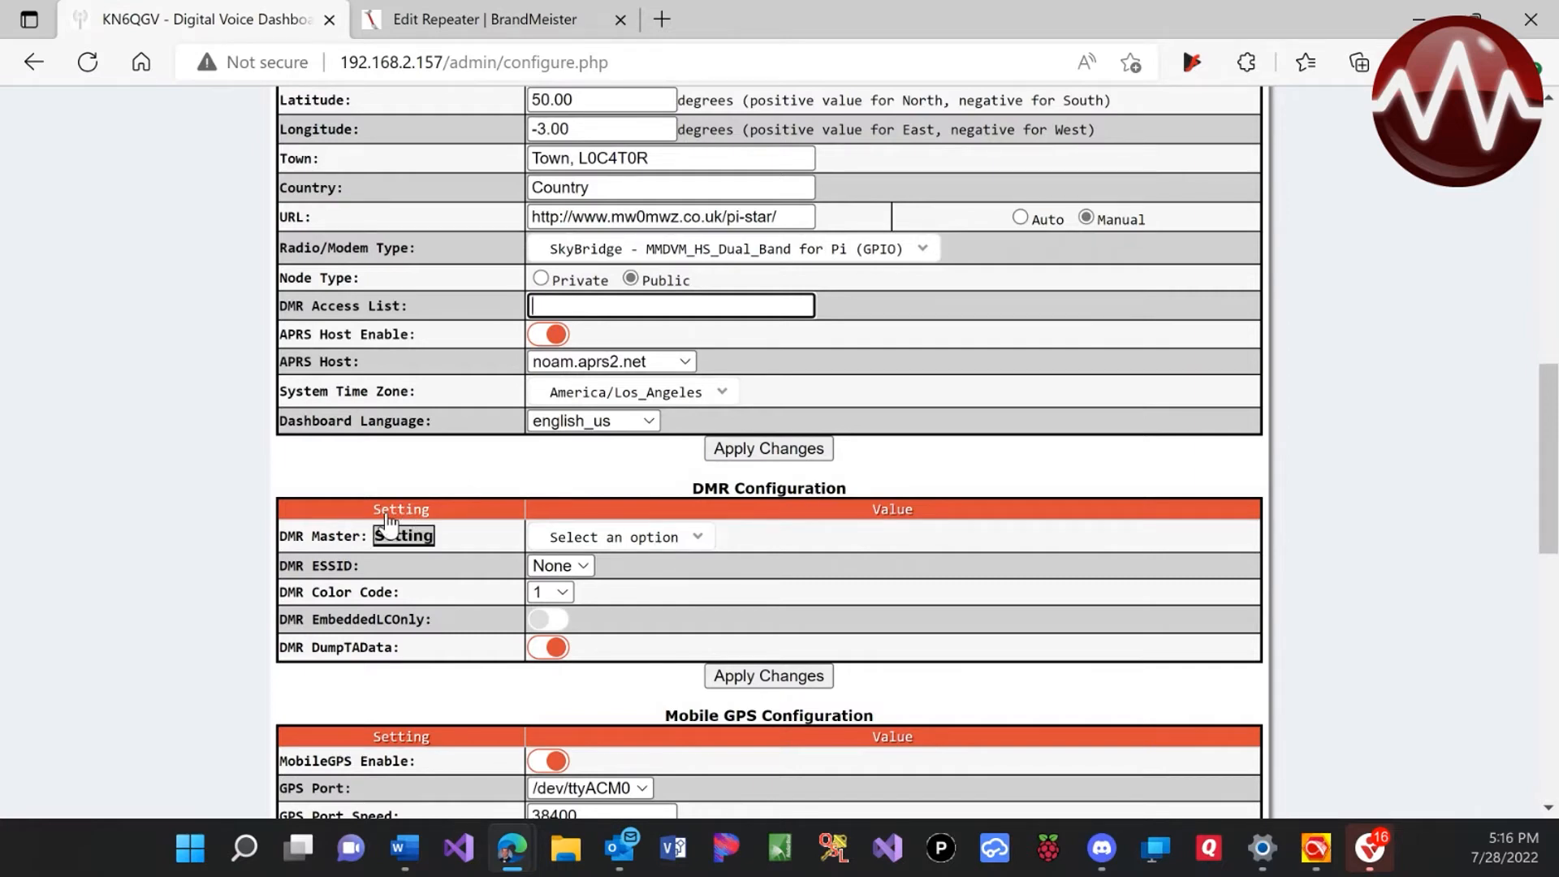
scroll(552, 568, up, 6)
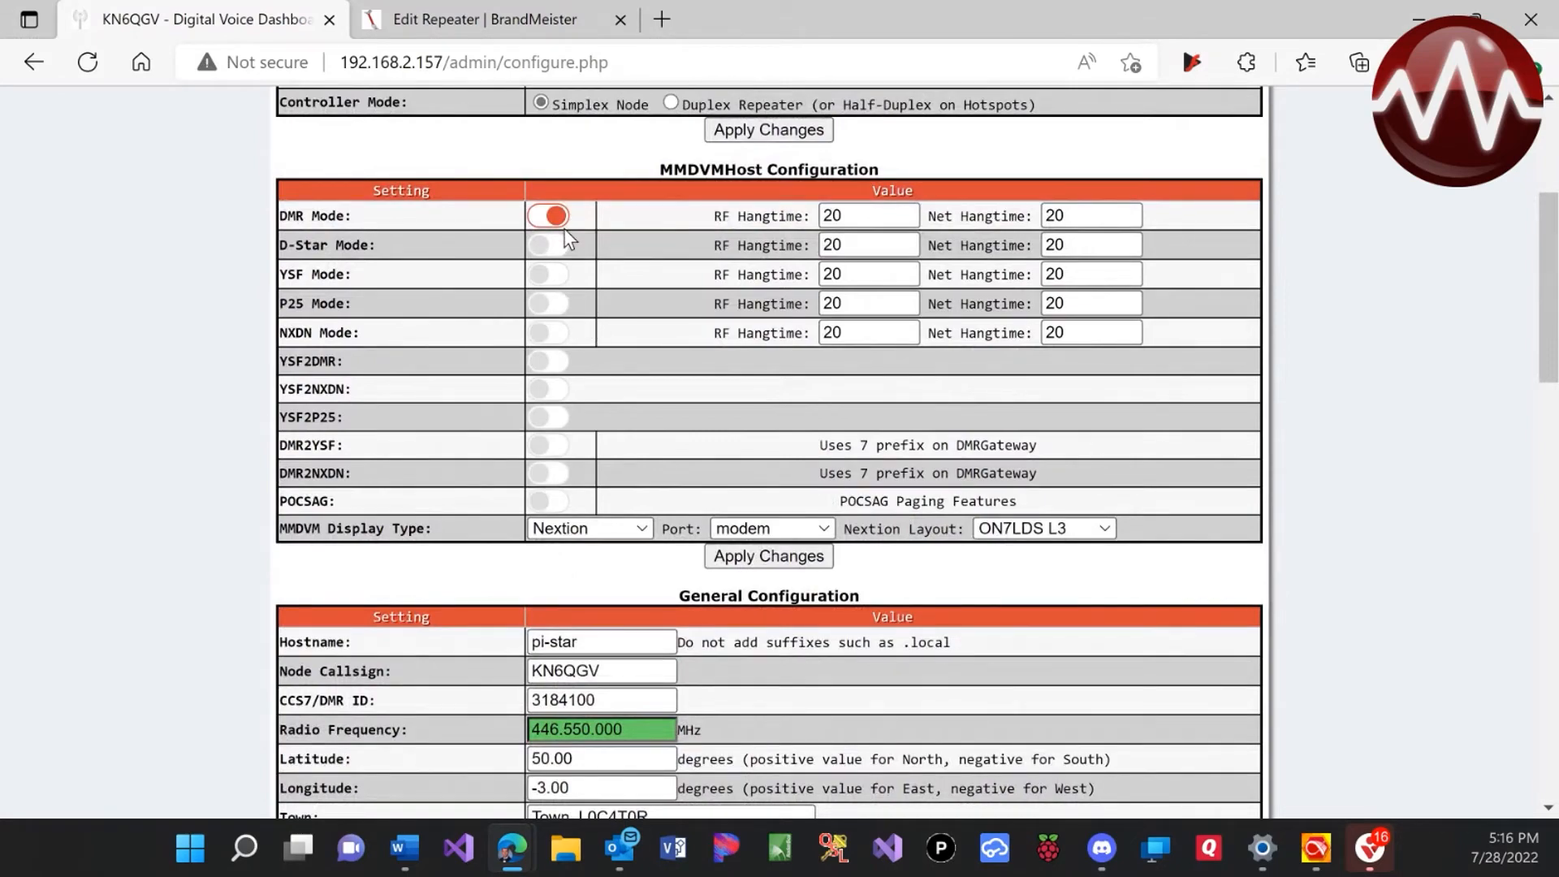
scroll(583, 368, down, 6)
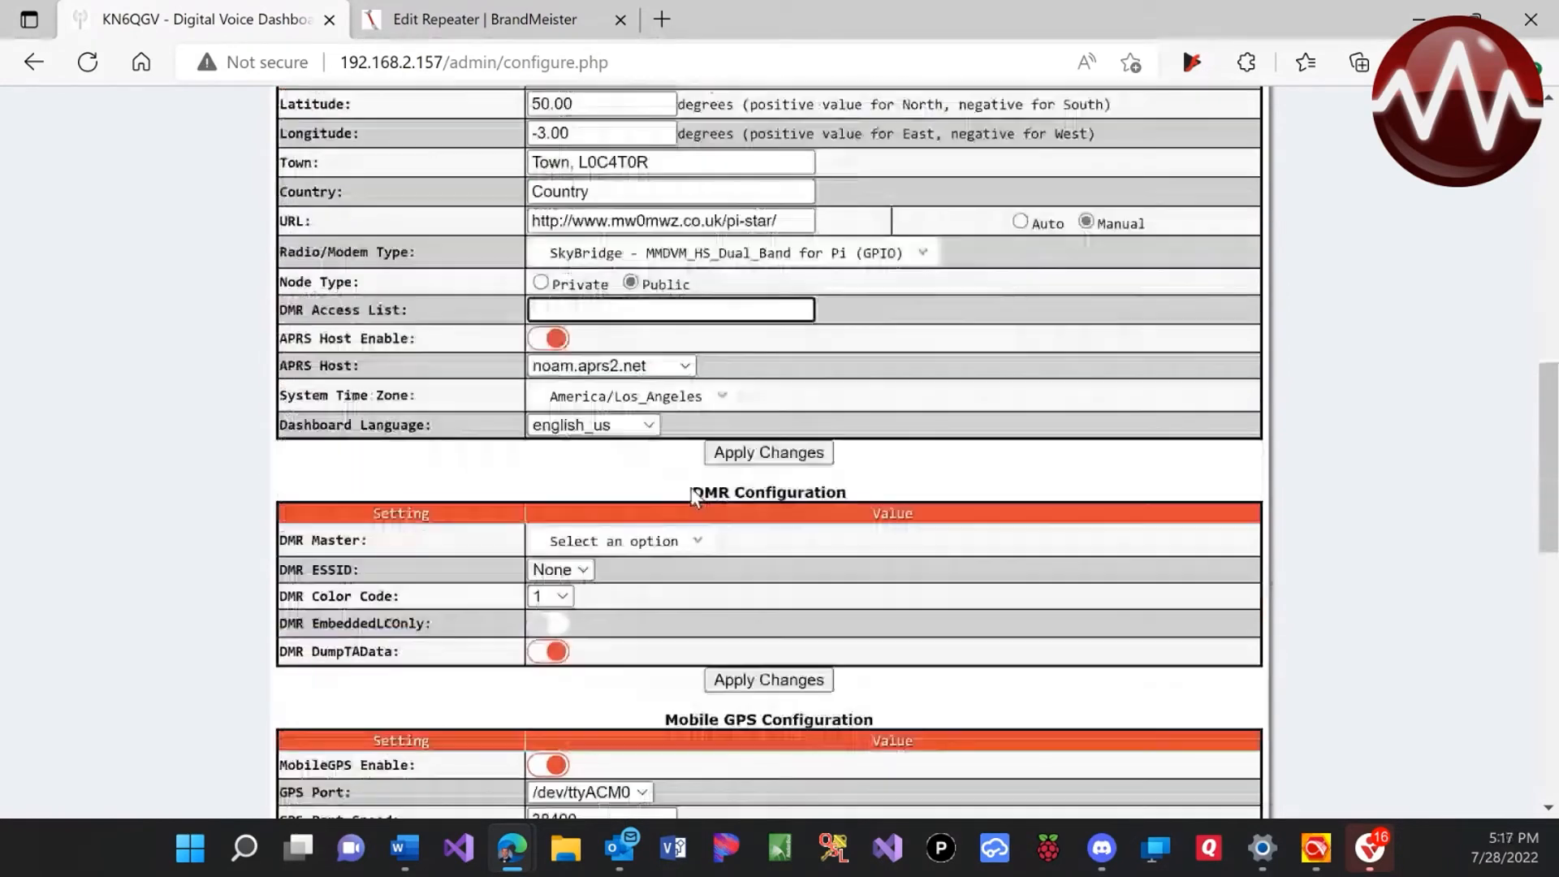
click(687, 539)
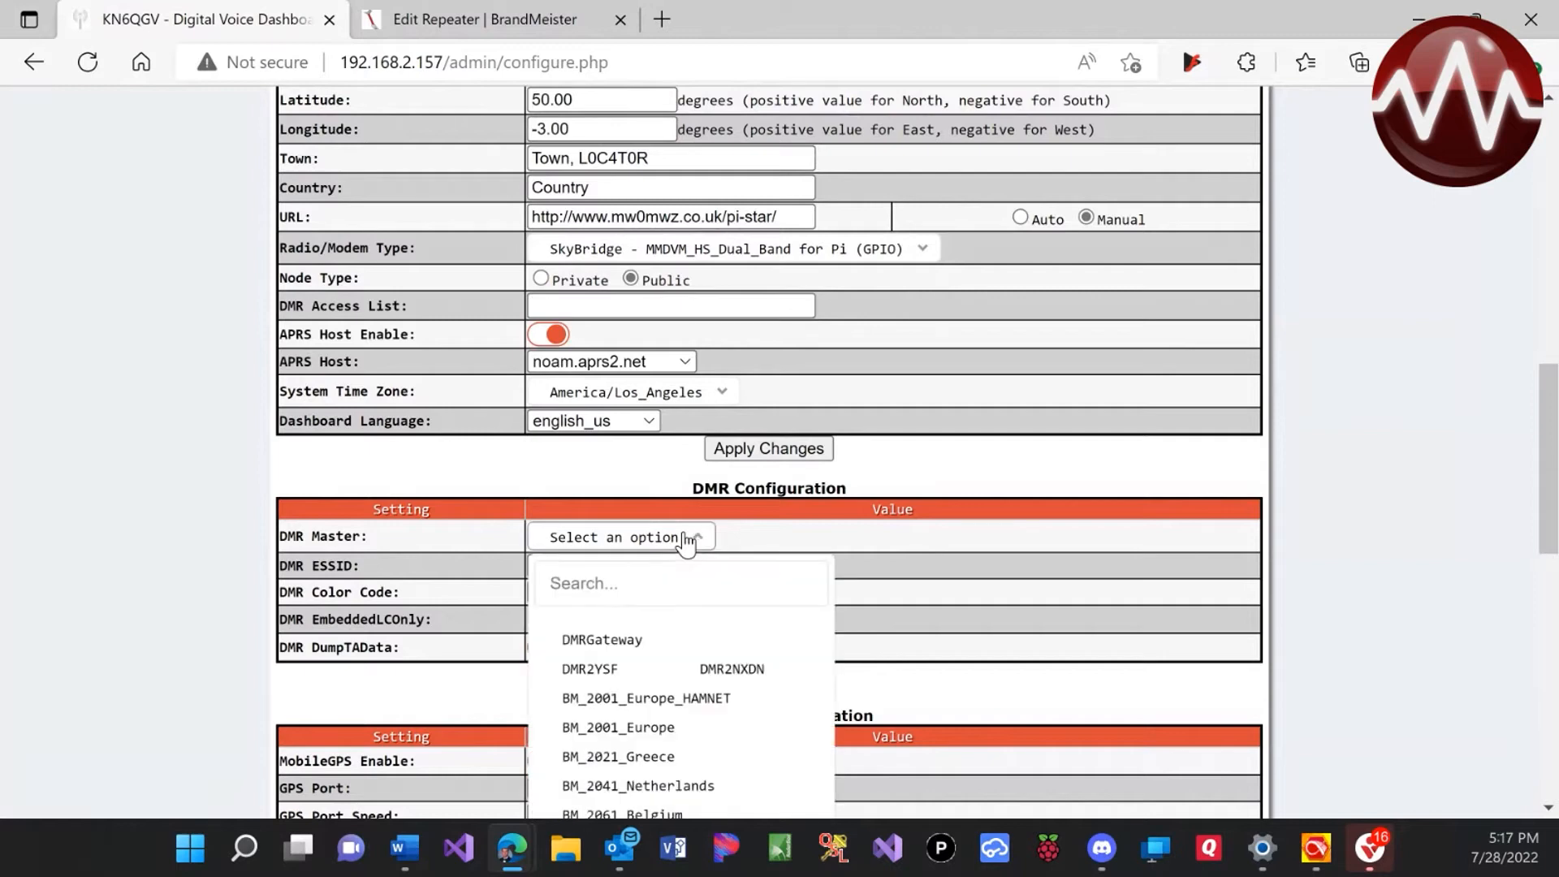
click(576, 640)
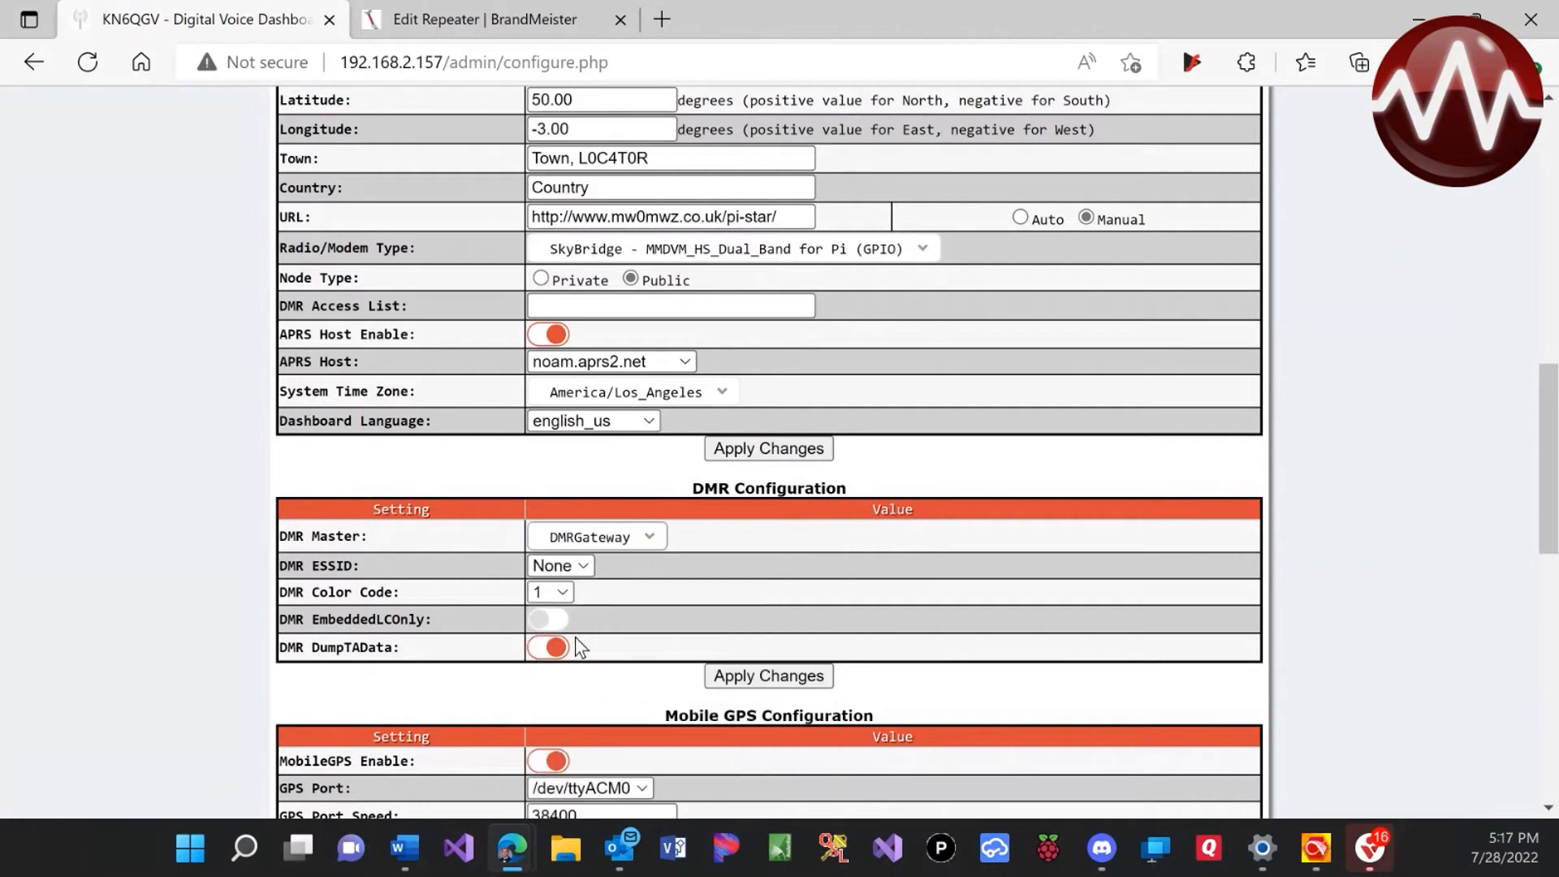
click(562, 592)
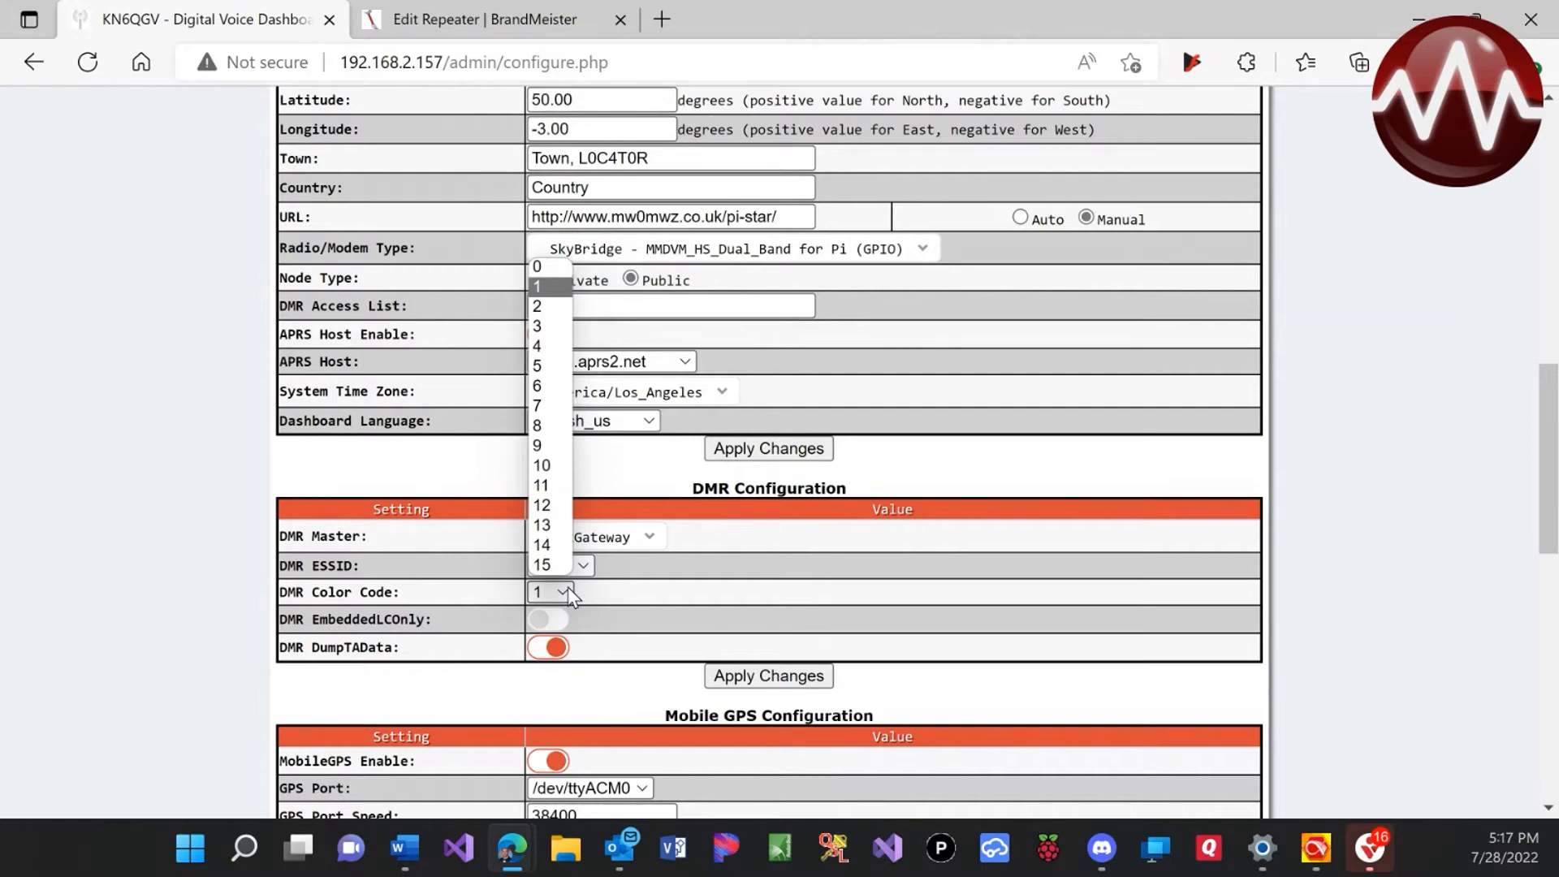
click(559, 333)
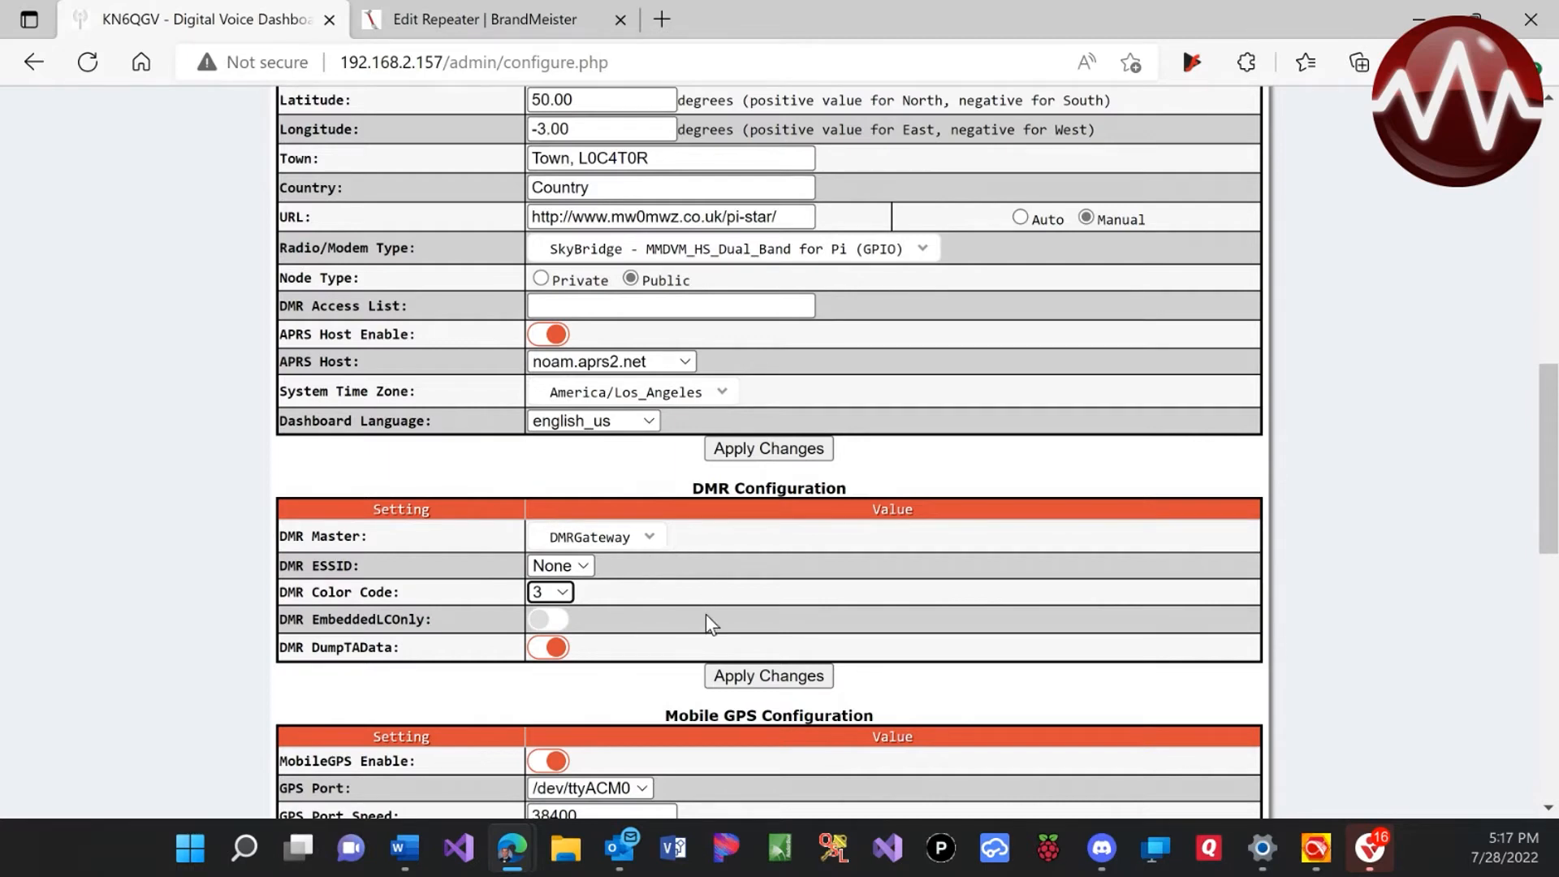
scroll(738, 643, down, 1)
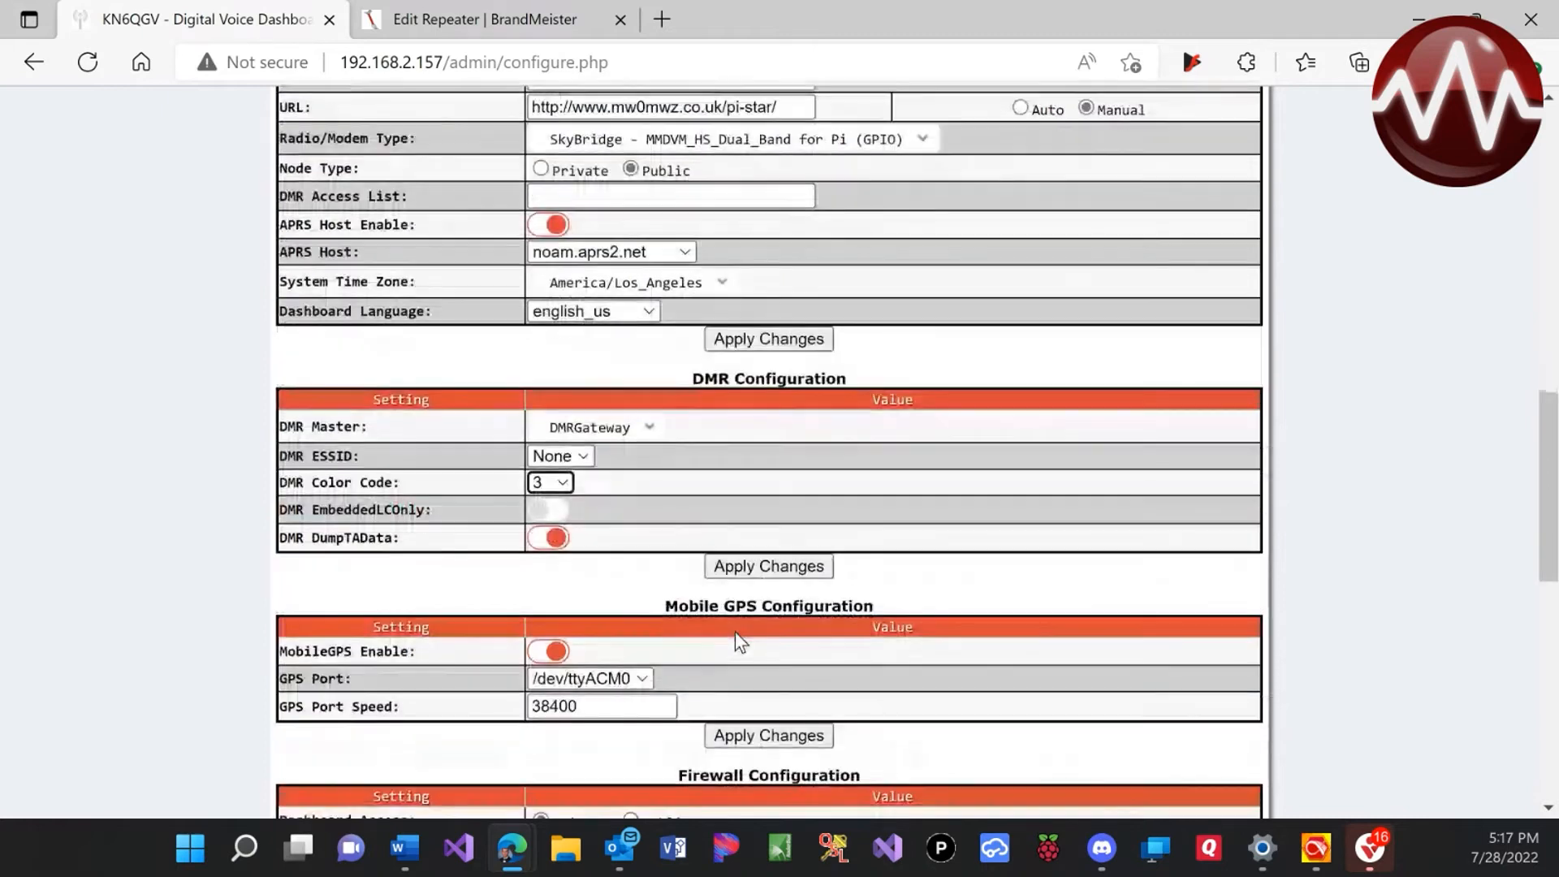
click(744, 578)
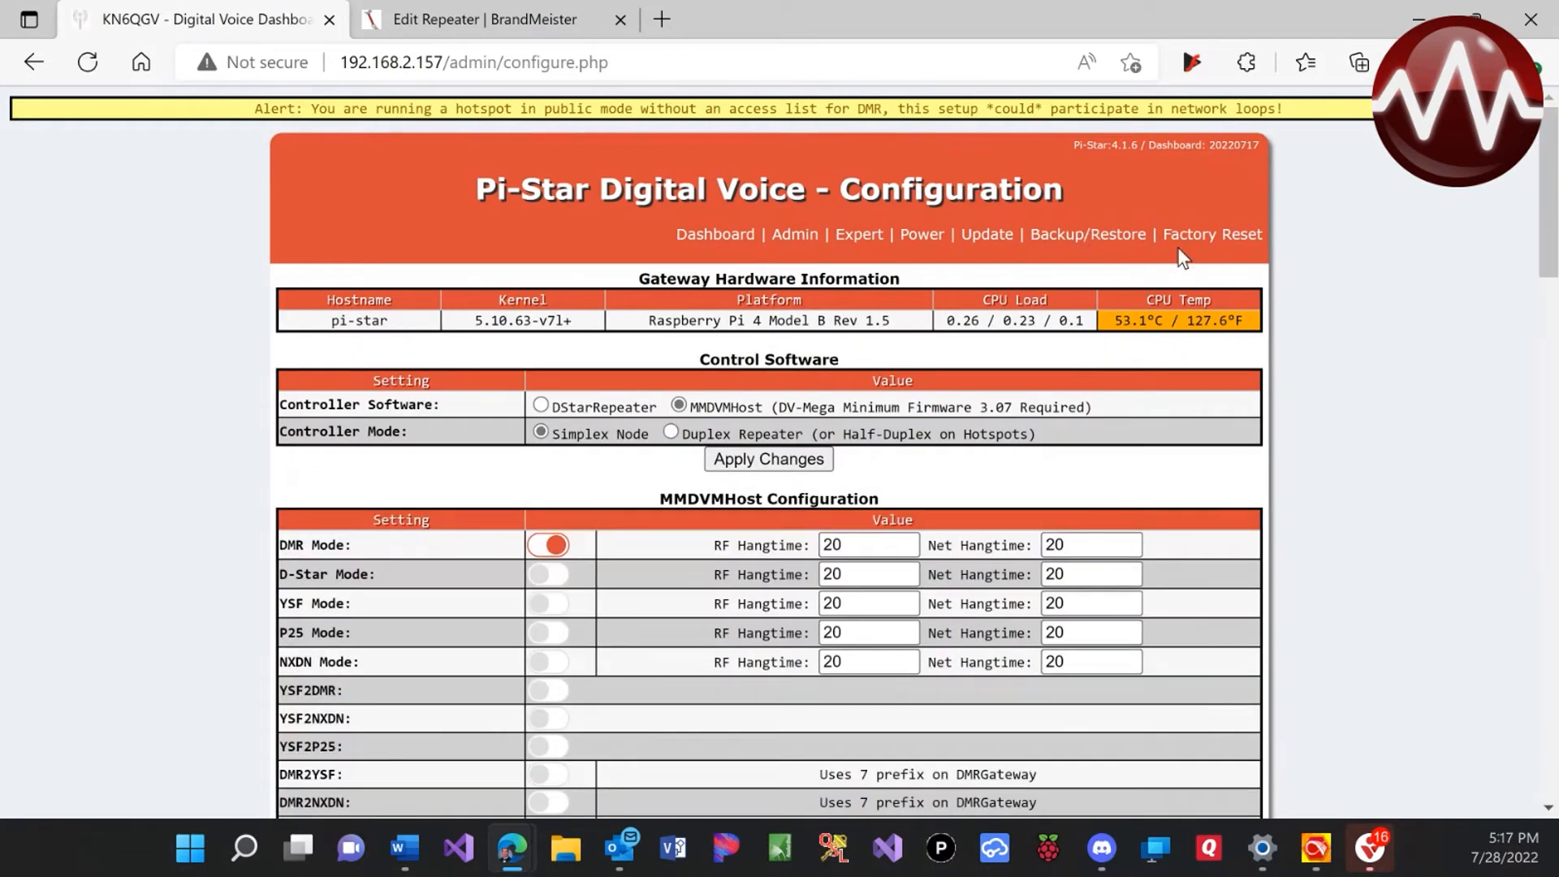
Scroll down to the reloaded DMR section showing BrandMeister, DMR+ and XLX settings
scroll(1367, 445, down, 5)
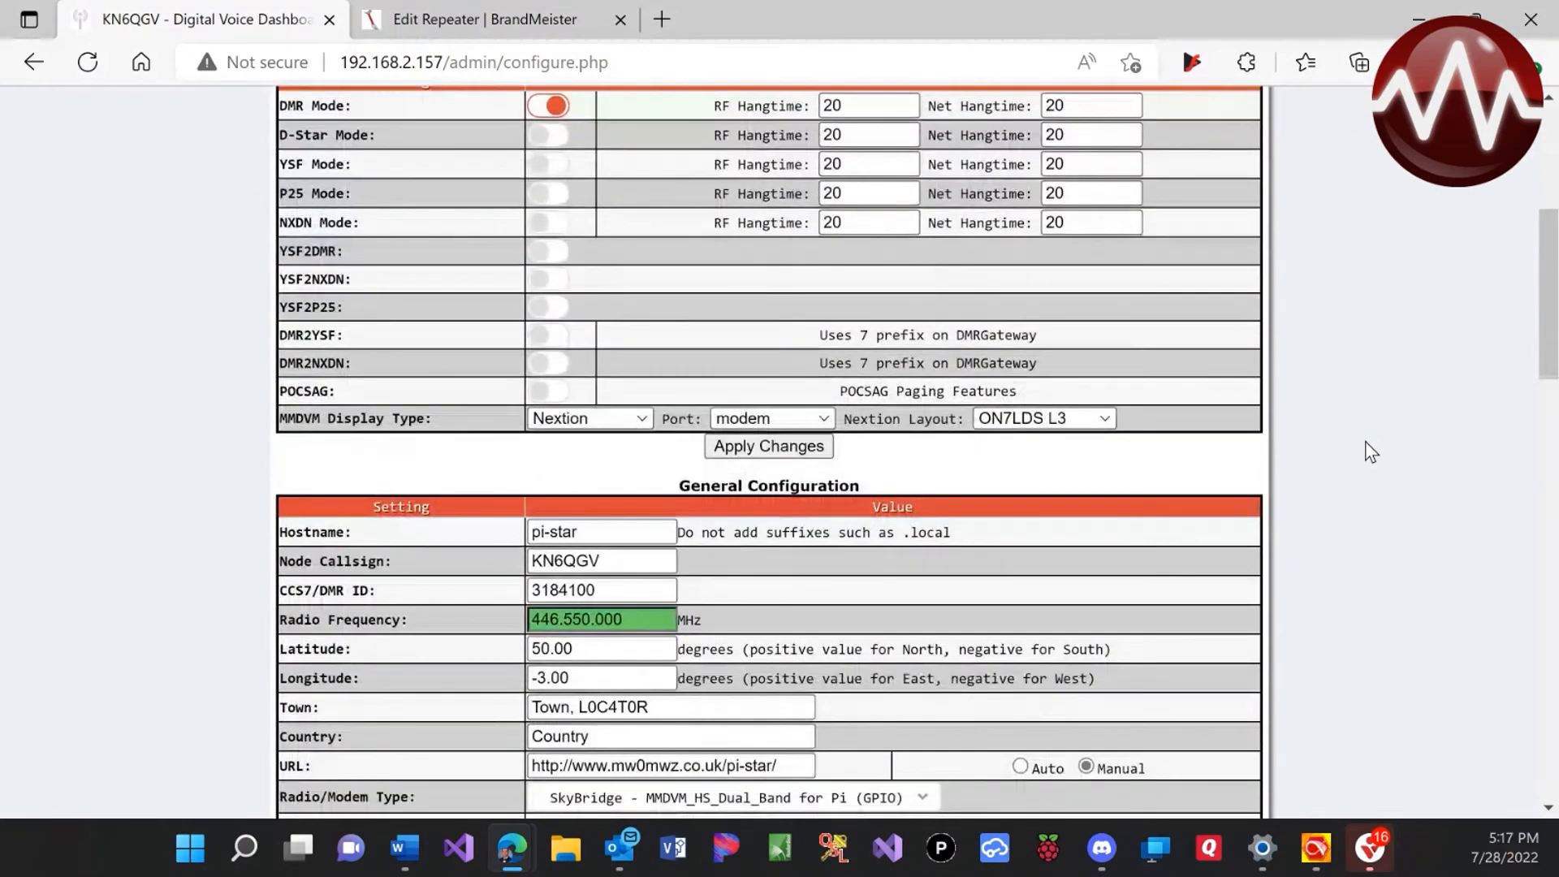
scroll(1366, 442, down, 8)
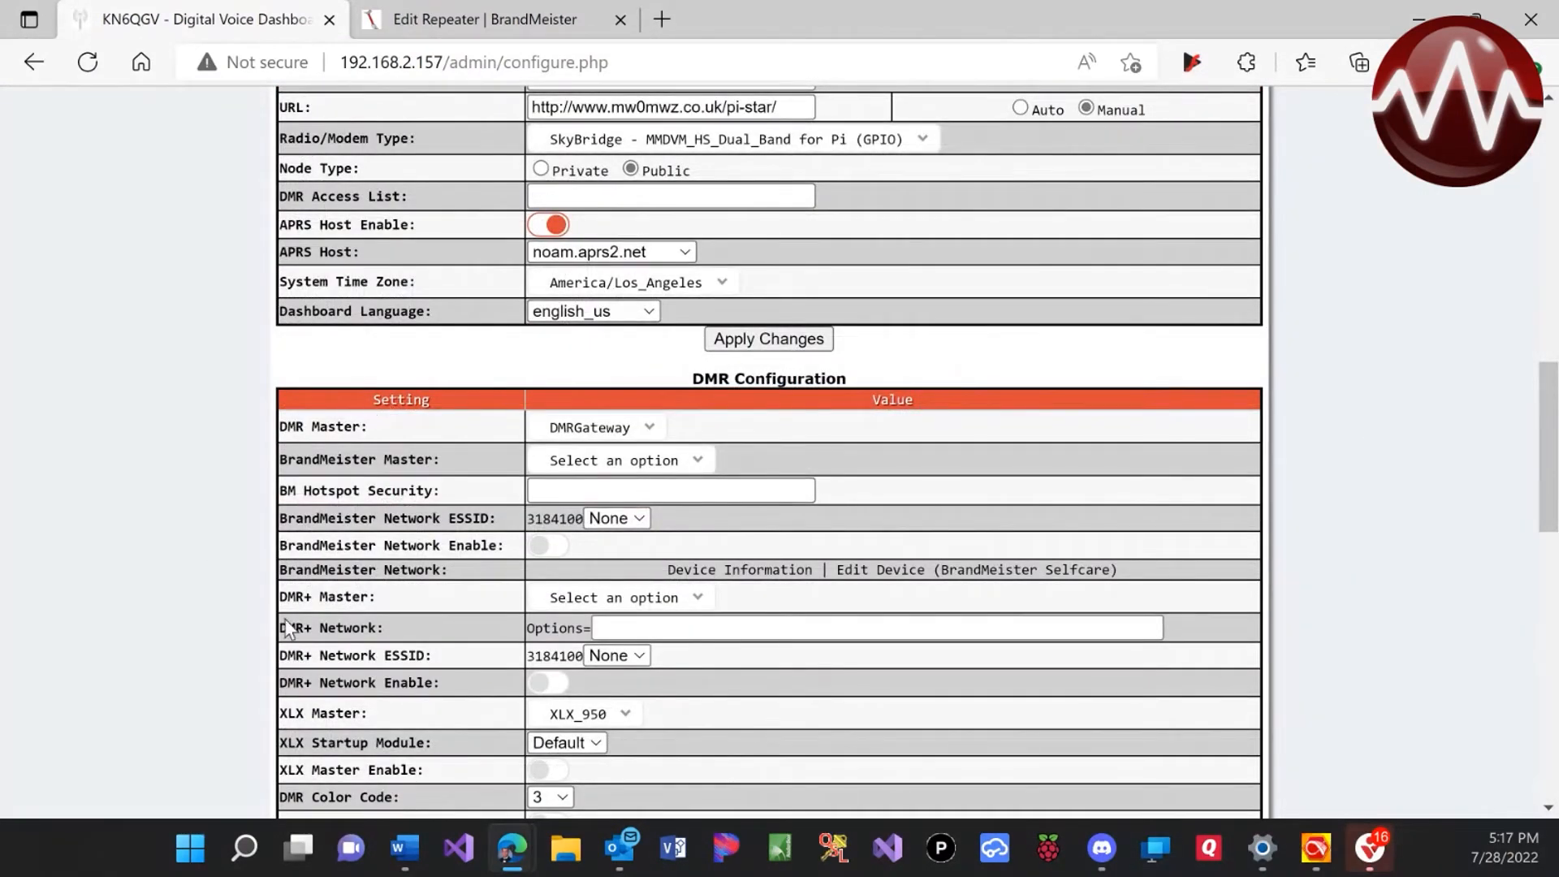
Select BM_3104_United_States as BrandMeister master and enter the hotspot security password
click(580, 464)
scroll(670, 614, down, 3)
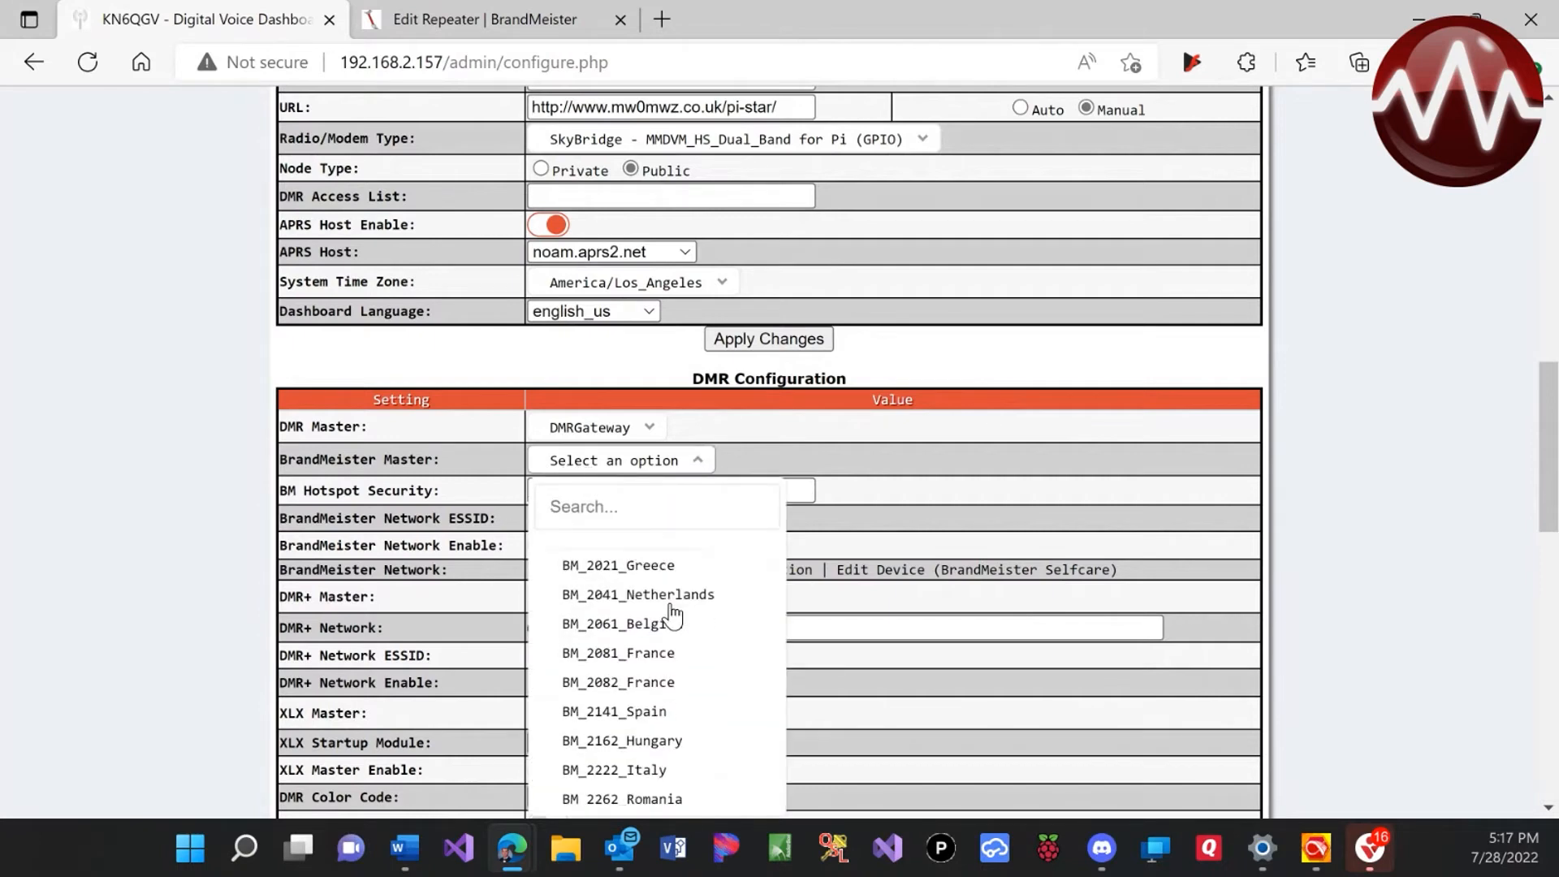
scroll(670, 613, down, 5)
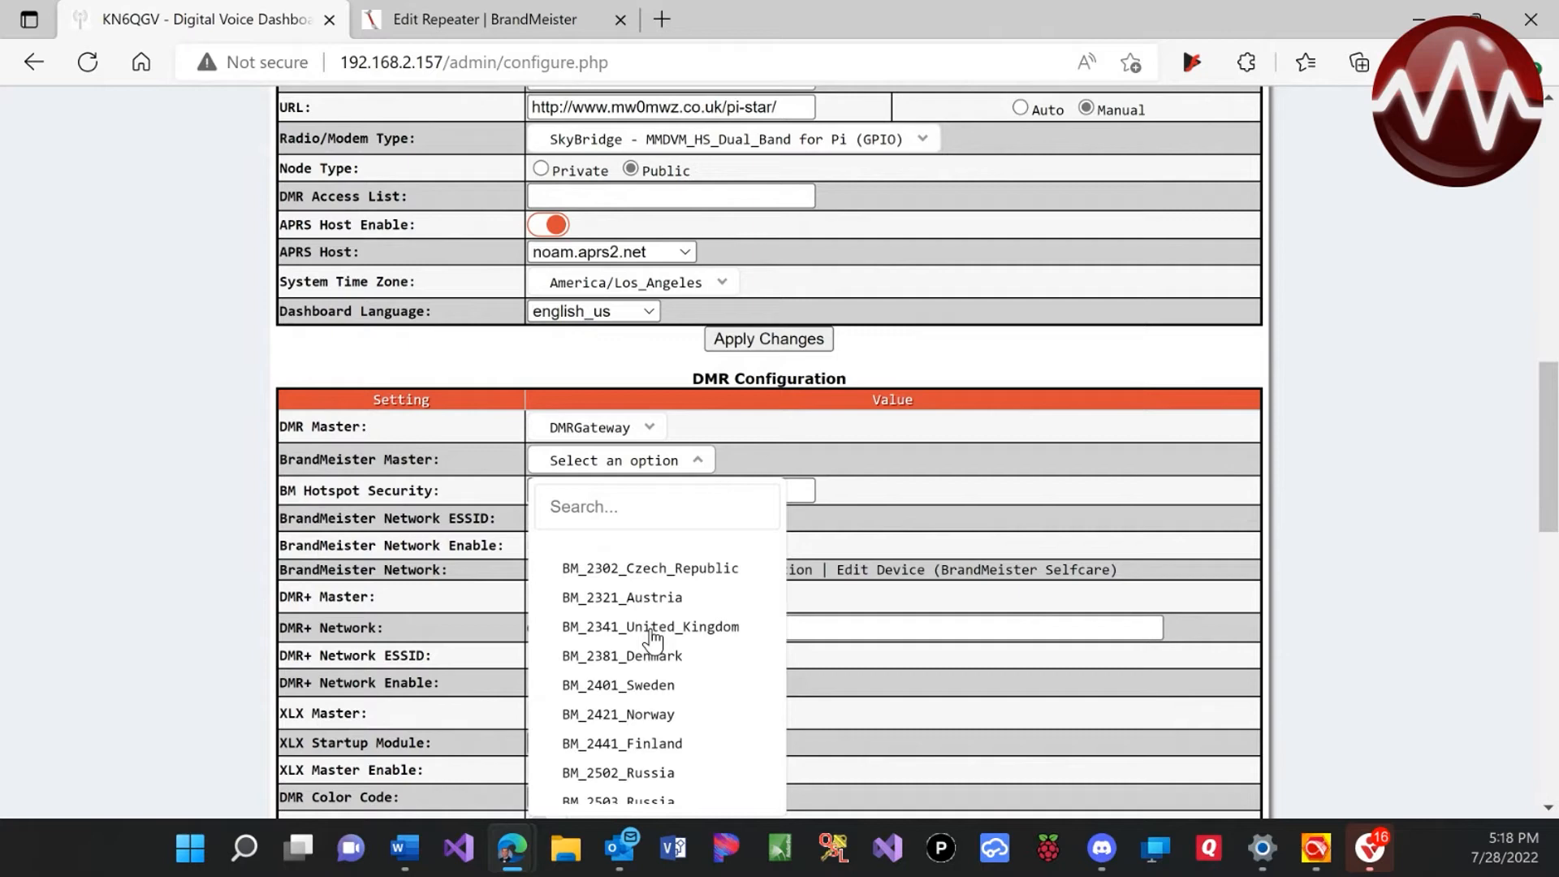
scroll(654, 642, down, 4)
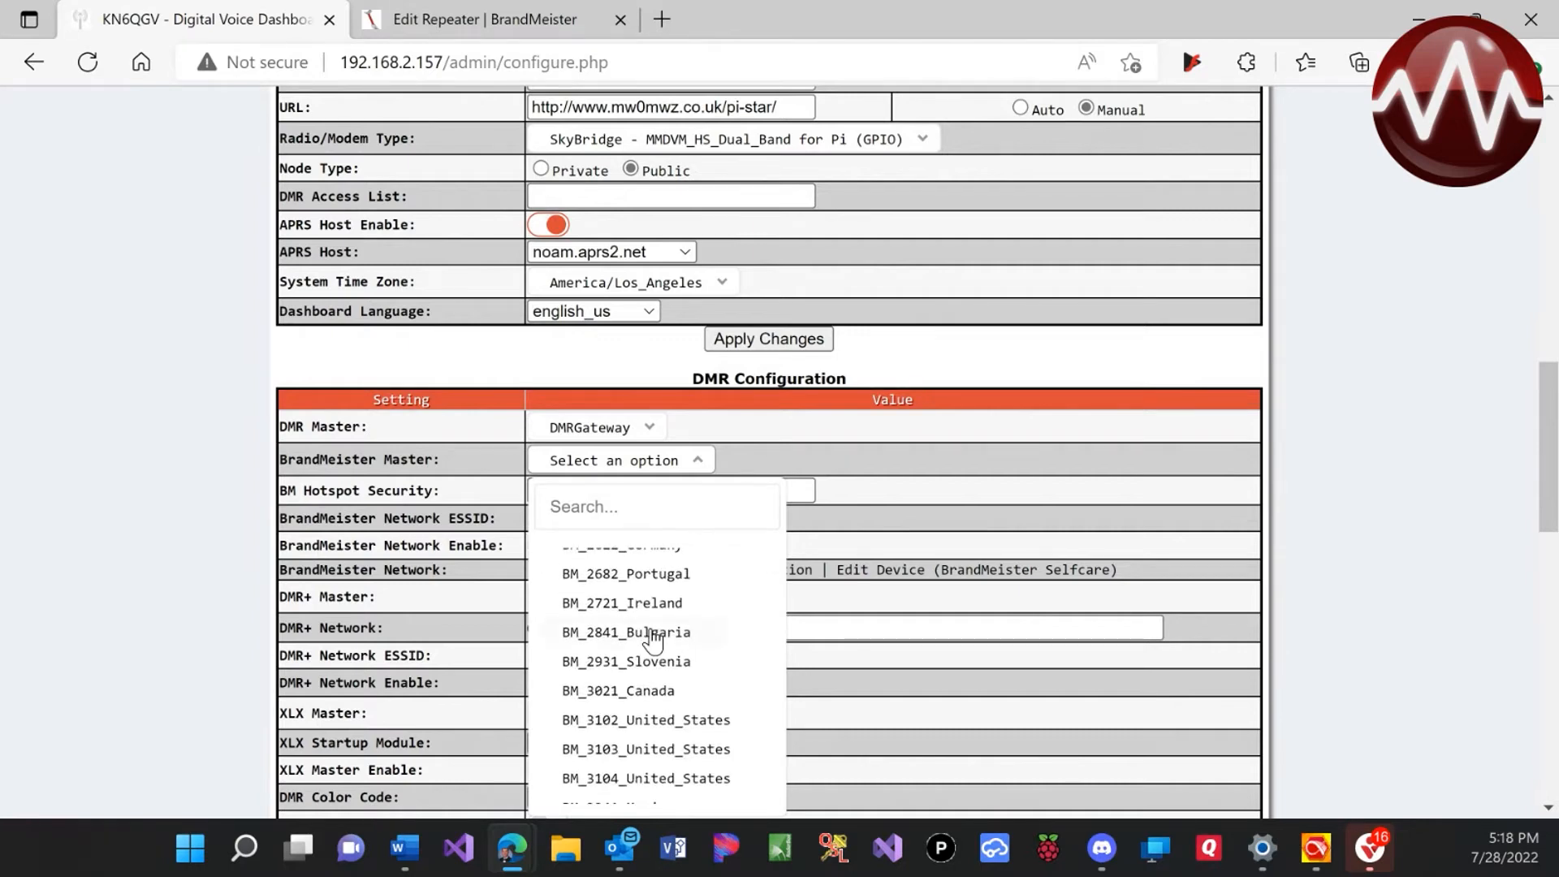
click(690, 779)
click(569, 491)
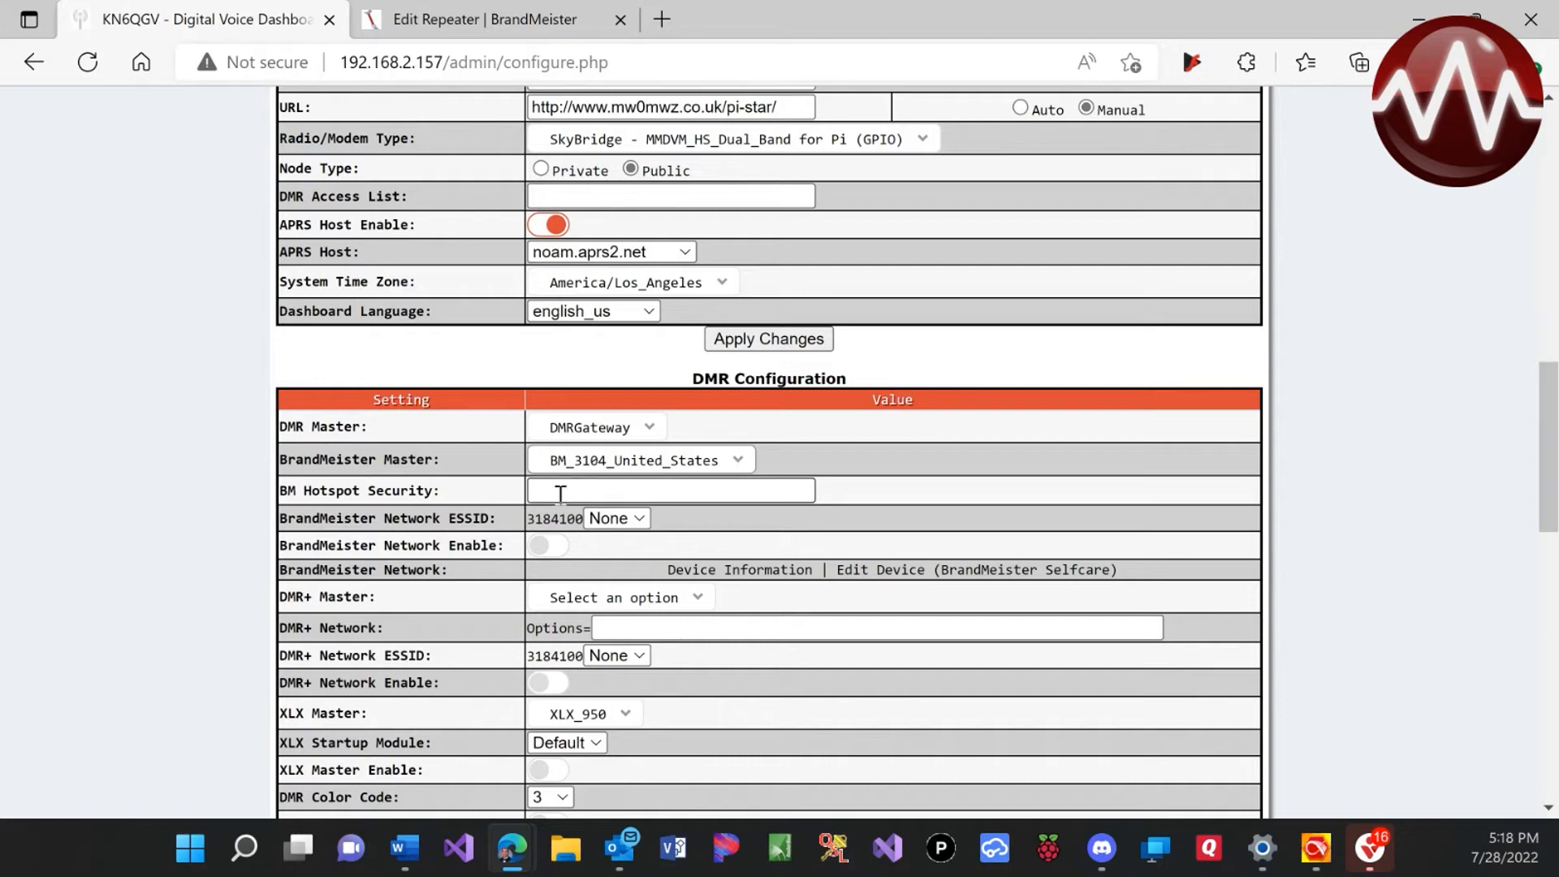
text(•••••)
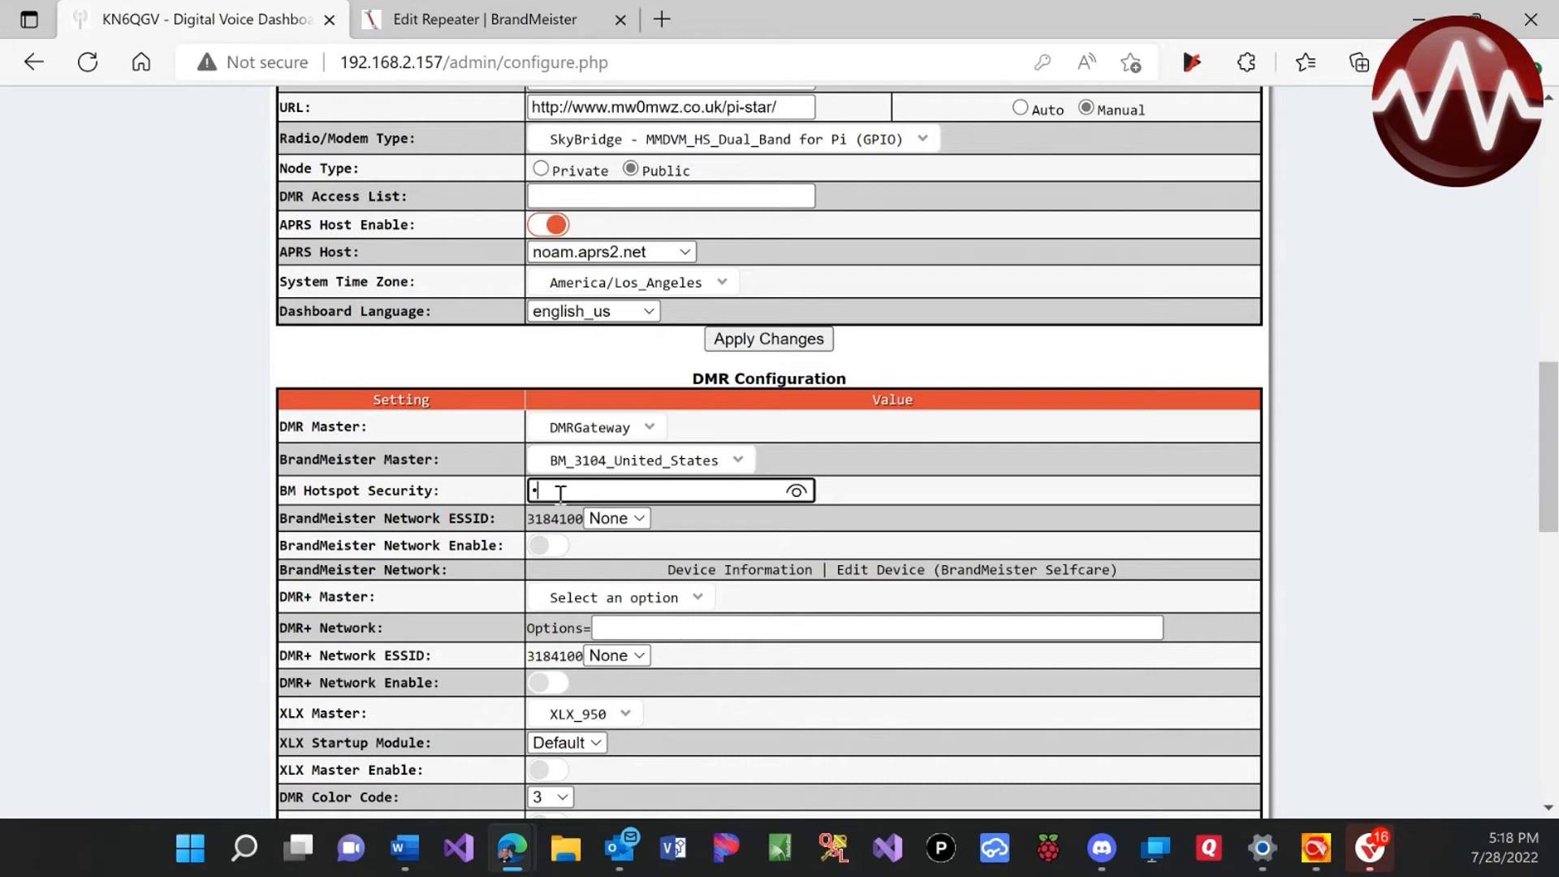
text(•••••)
Set the BrandMeister ESSID to 02, enable the network, and apply the changes
click(617, 519)
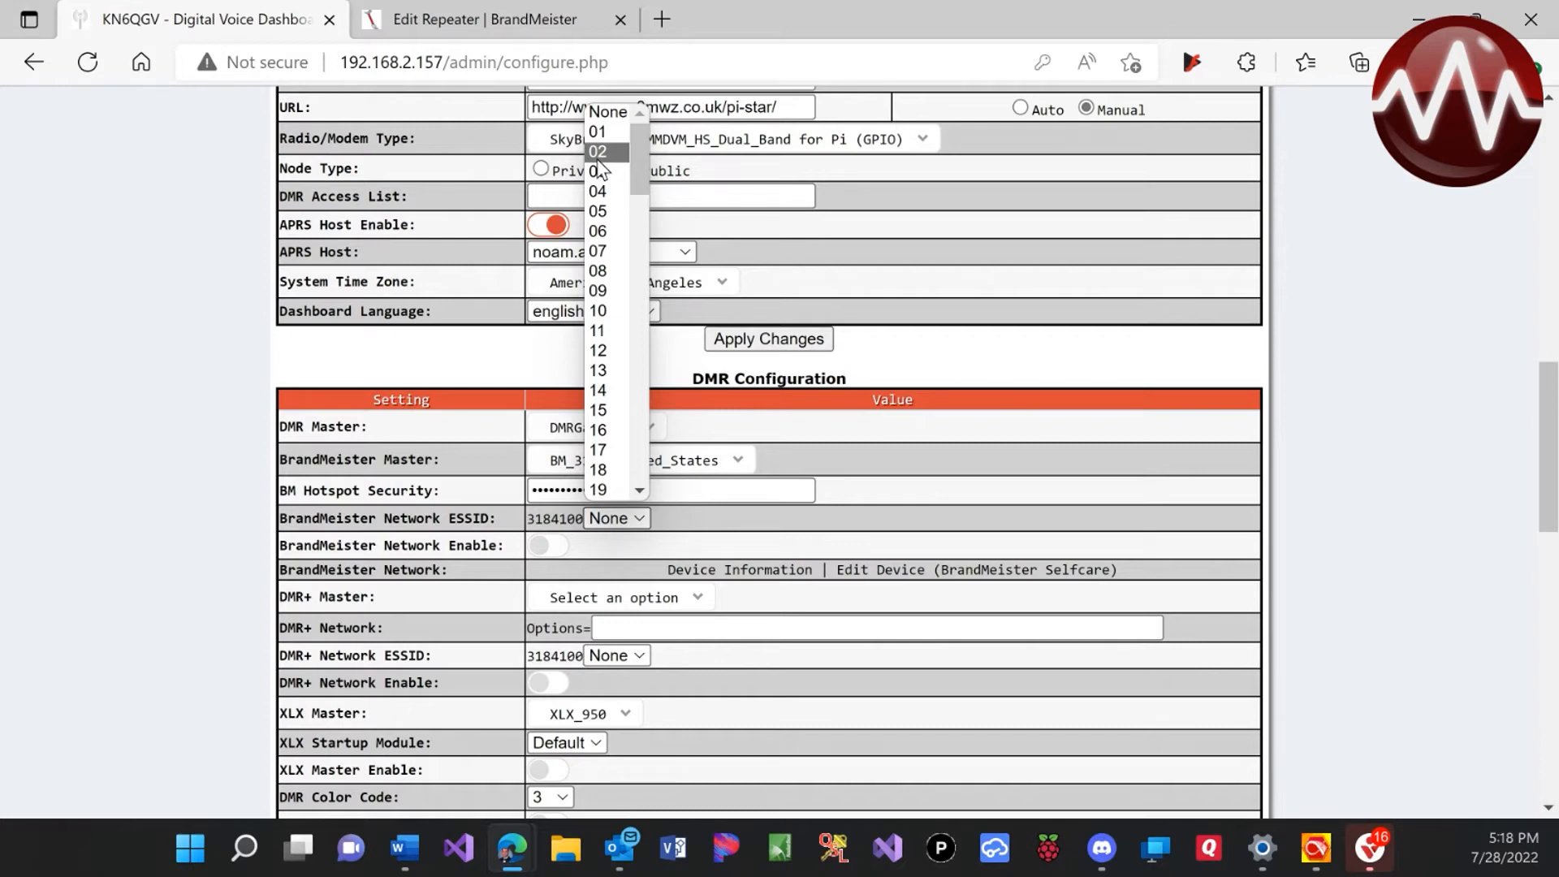
click(598, 156)
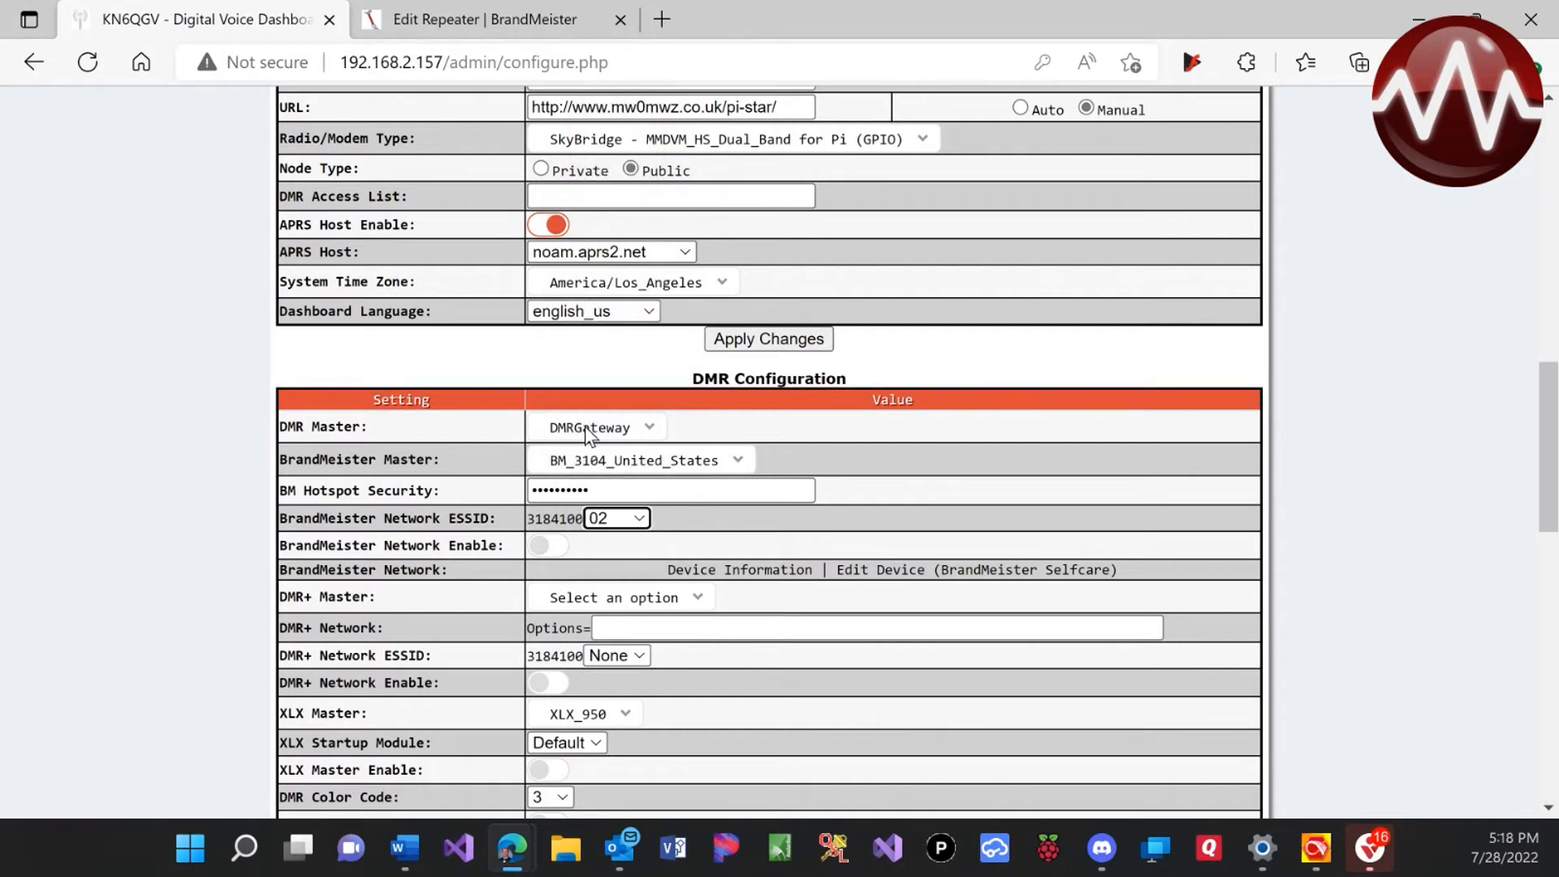
click(551, 546)
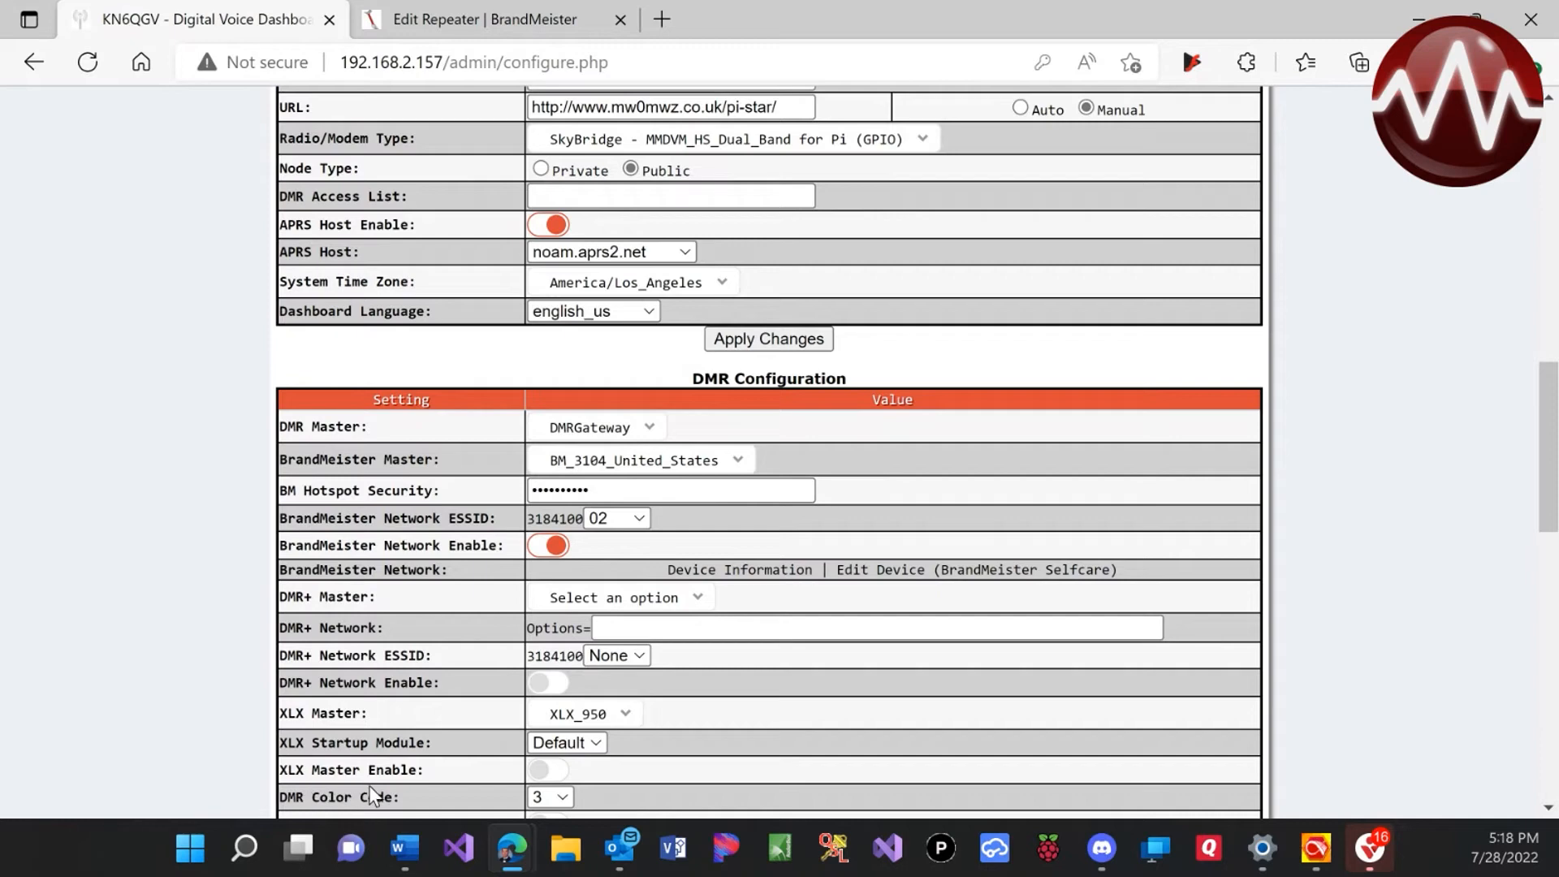
click(717, 340)
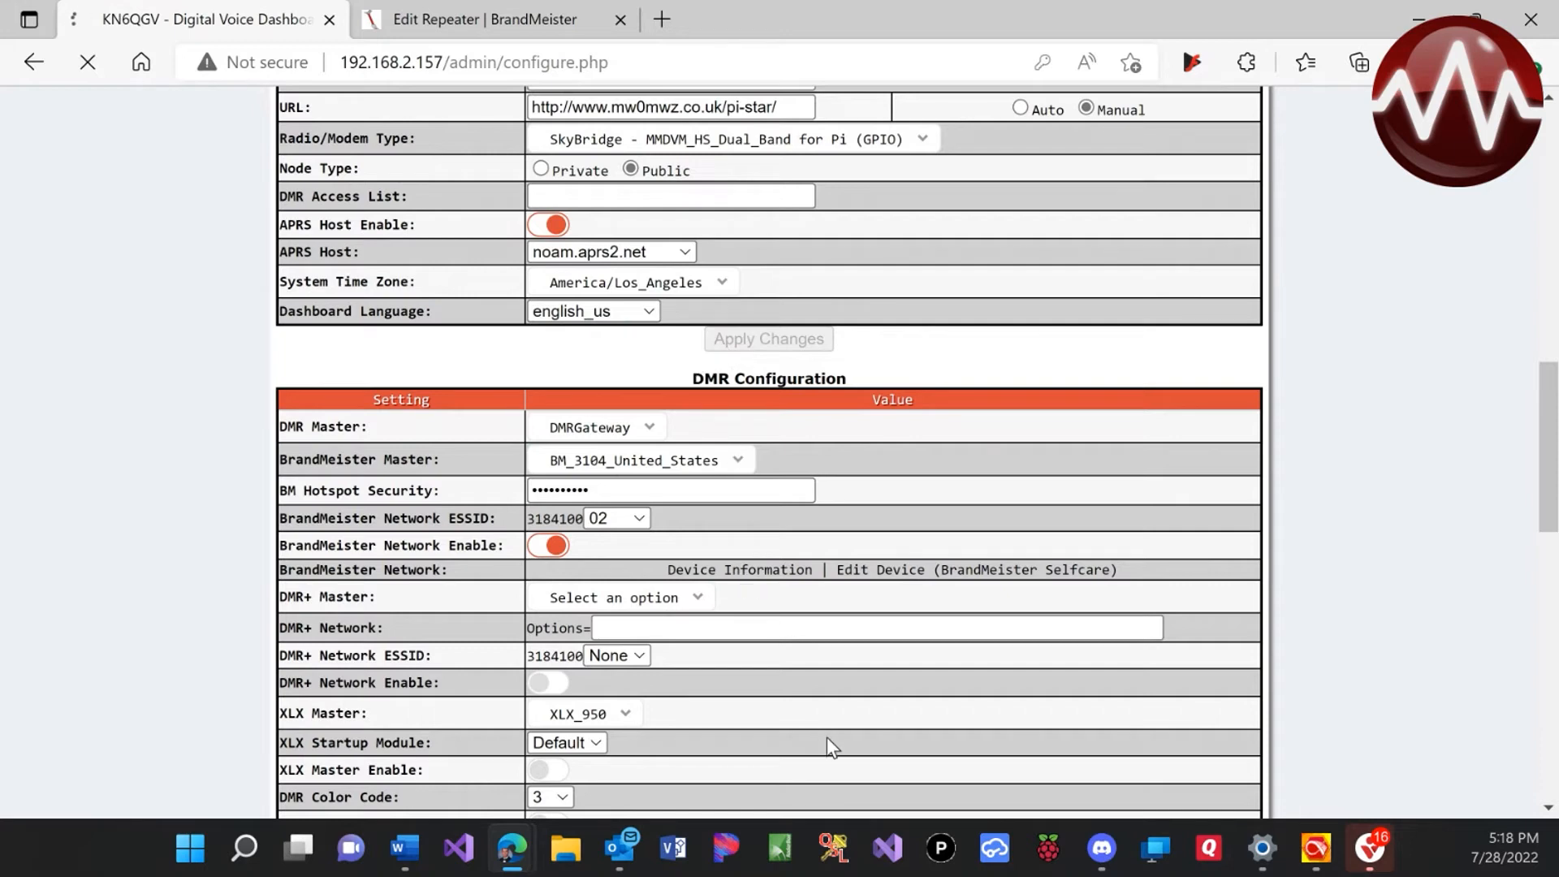
scroll(827, 737, down, 2)
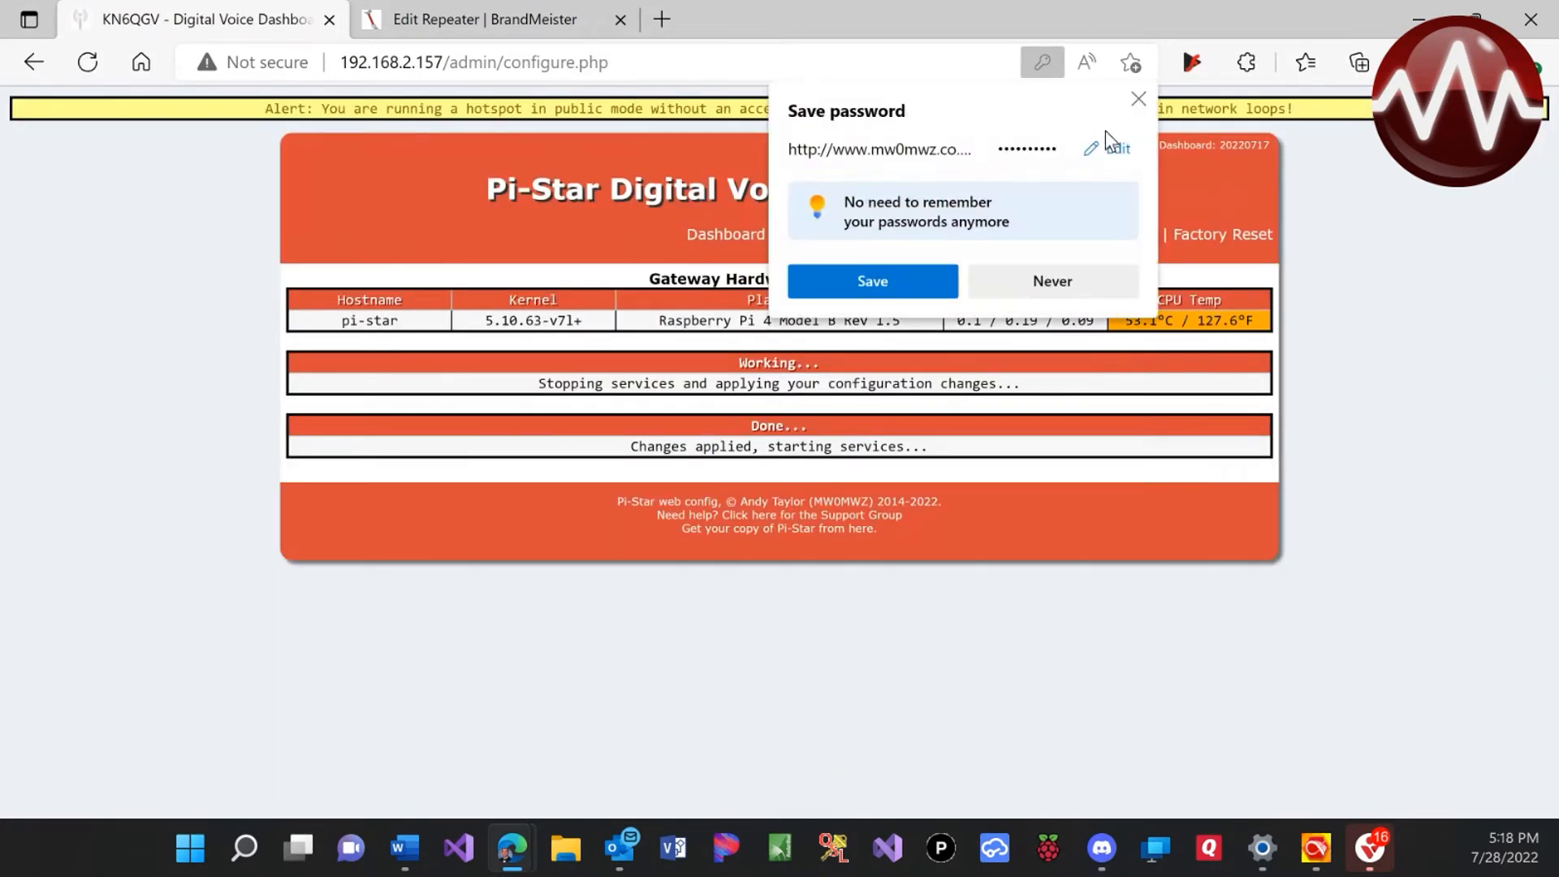
Dismiss the browser's save-password offer, review the applied configuration, and return to the Dashboard
click(1138, 98)
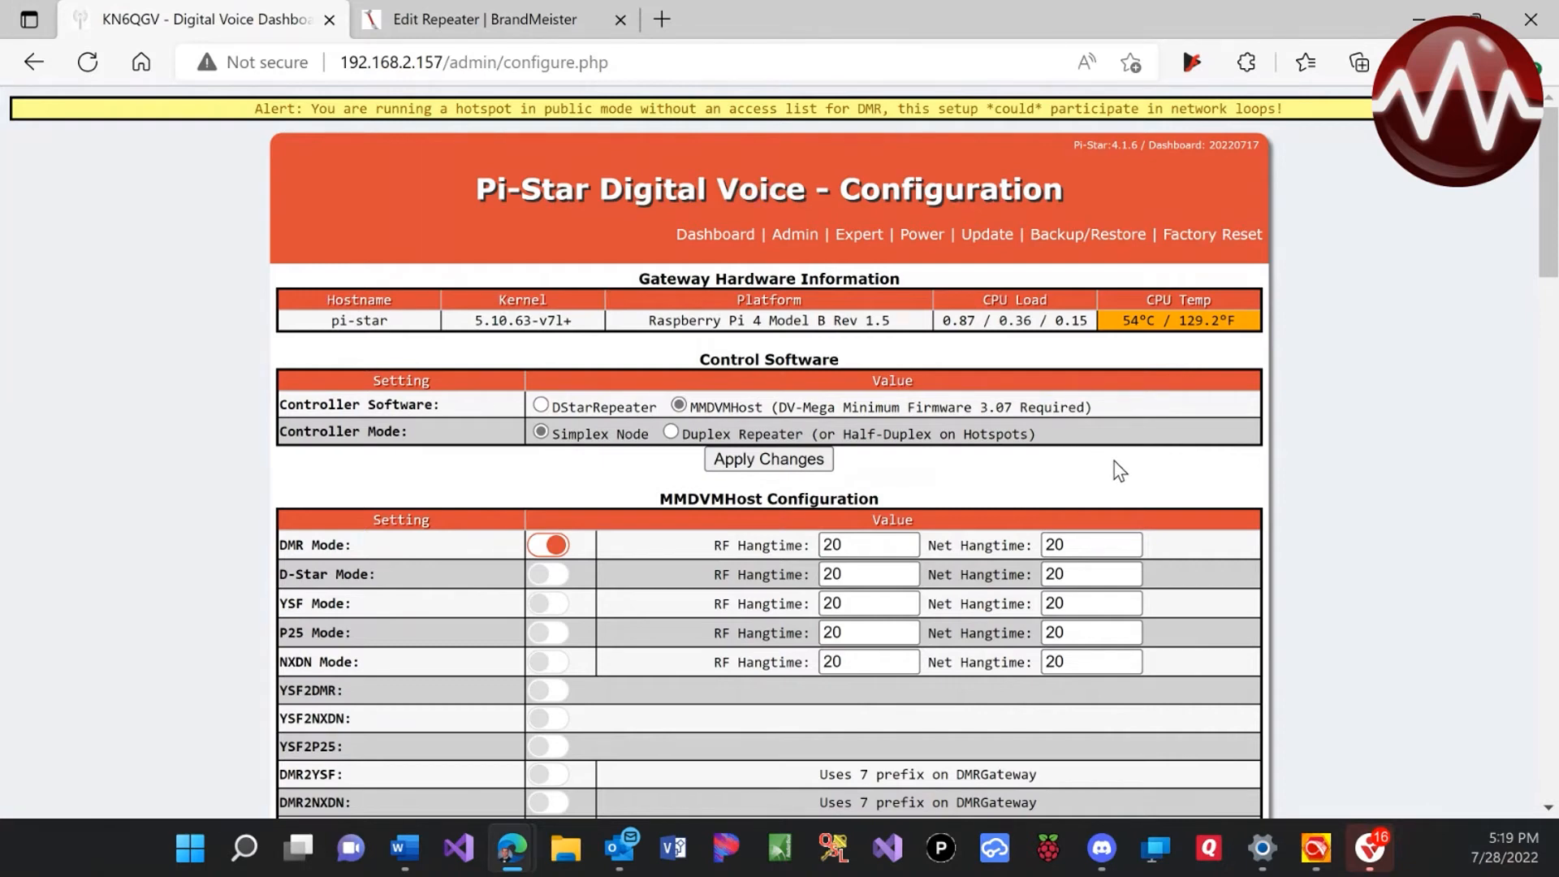
scroll(1116, 461, down, 3)
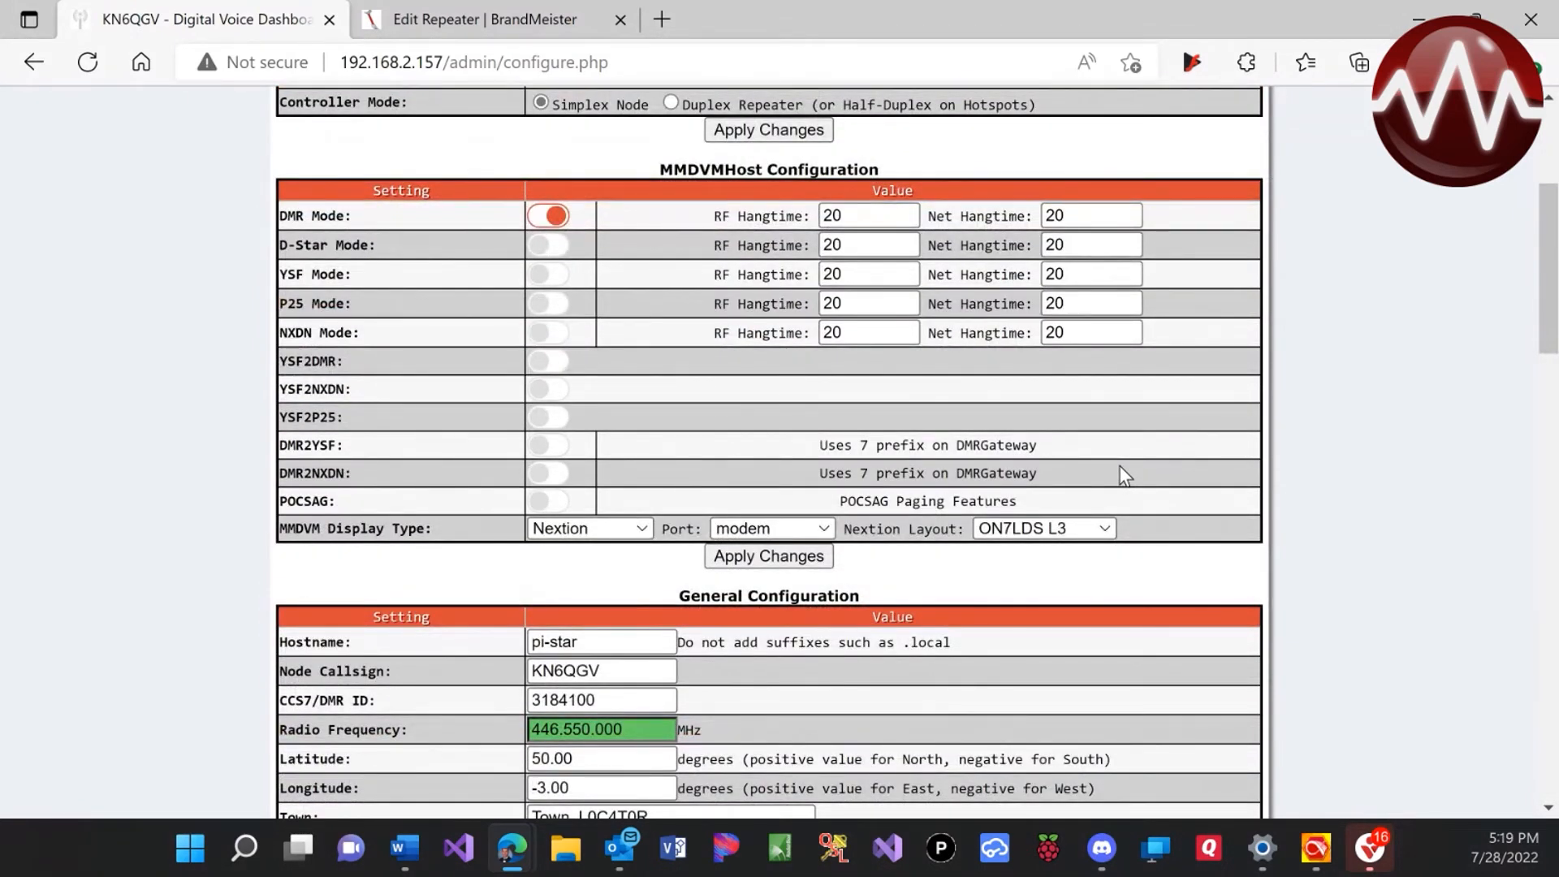
scroll(1139, 476, down, 2)
scroll(1145, 485, down, 6)
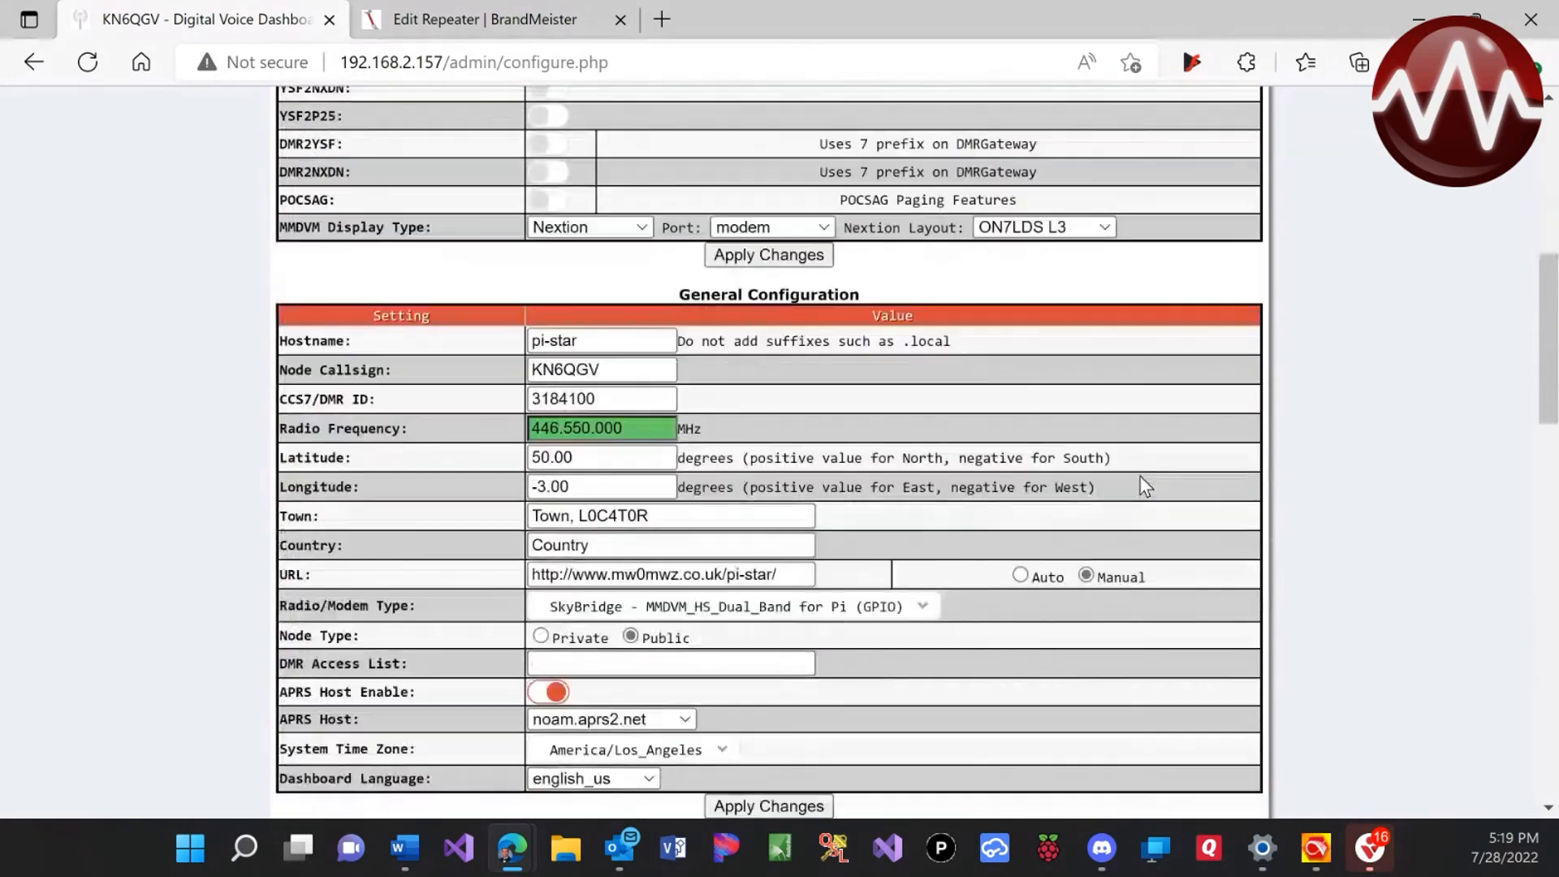
scroll(1145, 486, down, 1)
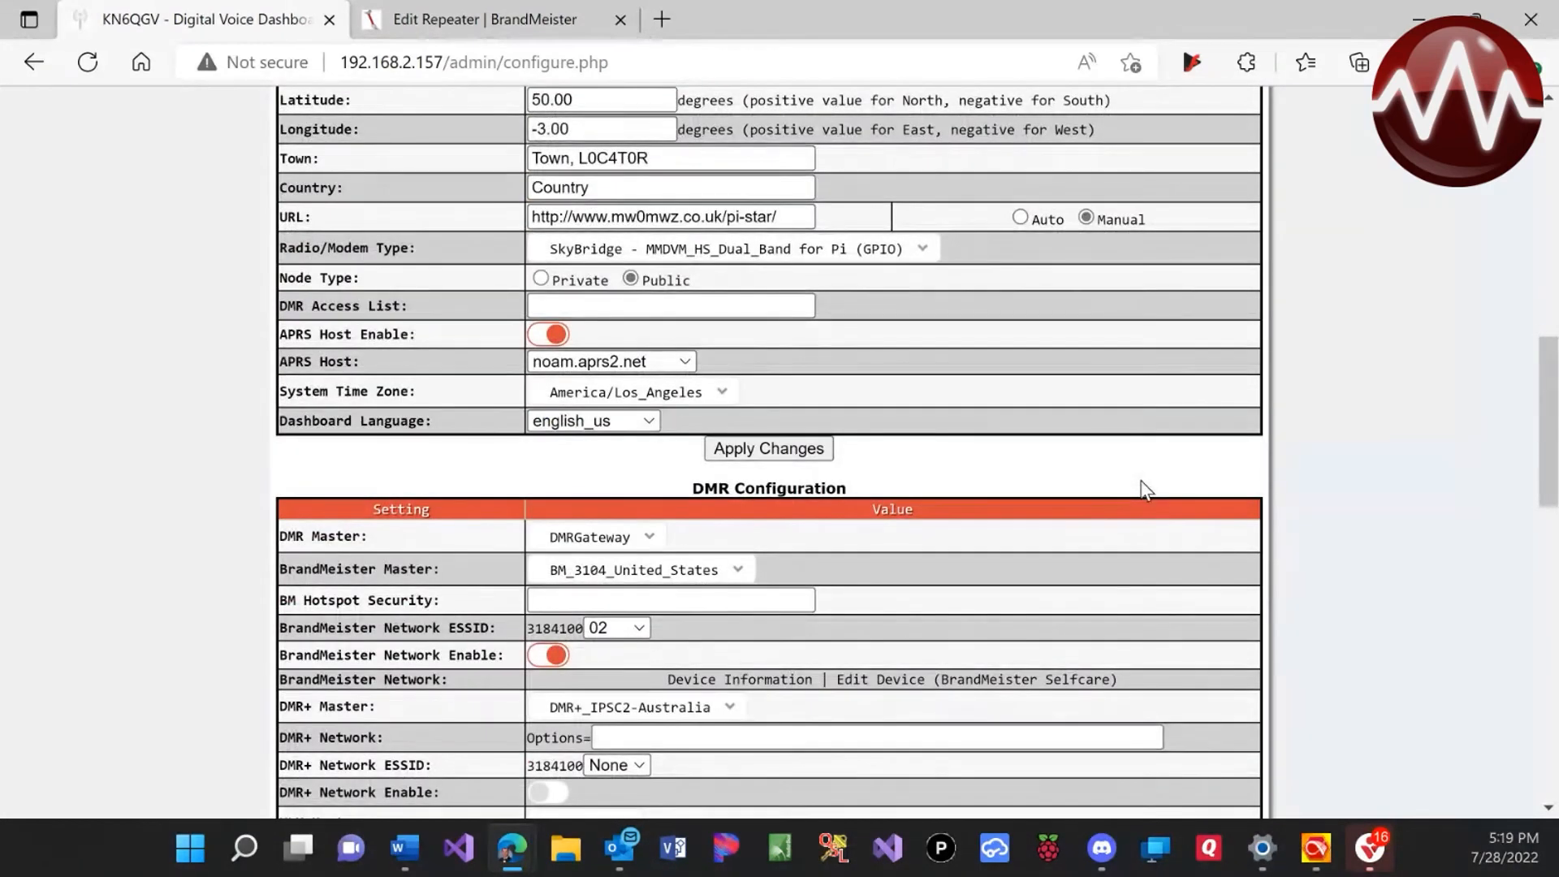
scroll(1141, 486, up, 11)
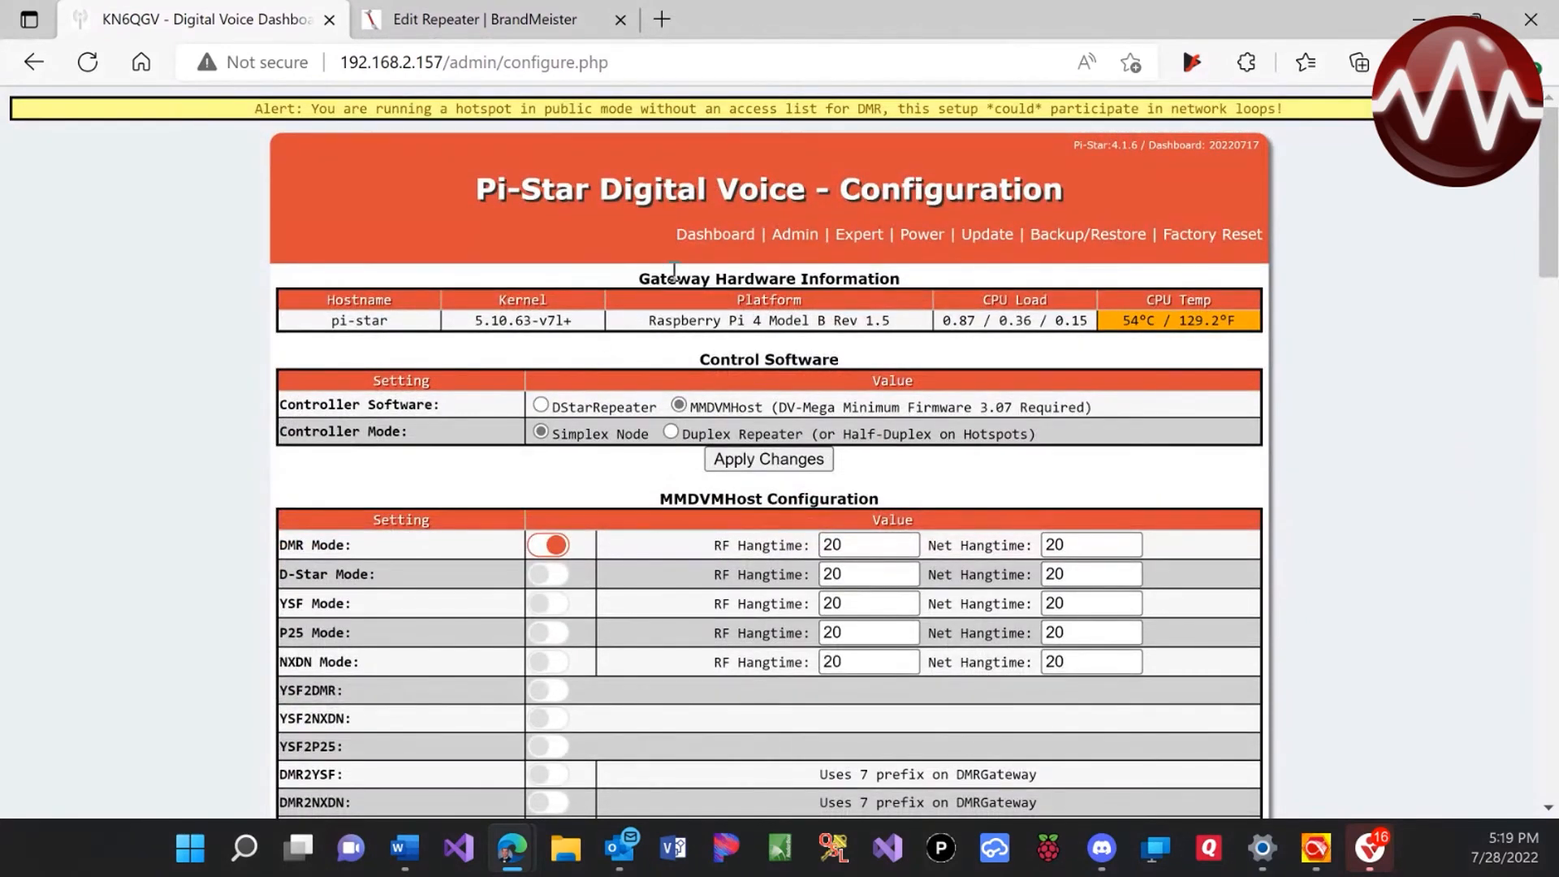
click(713, 235)
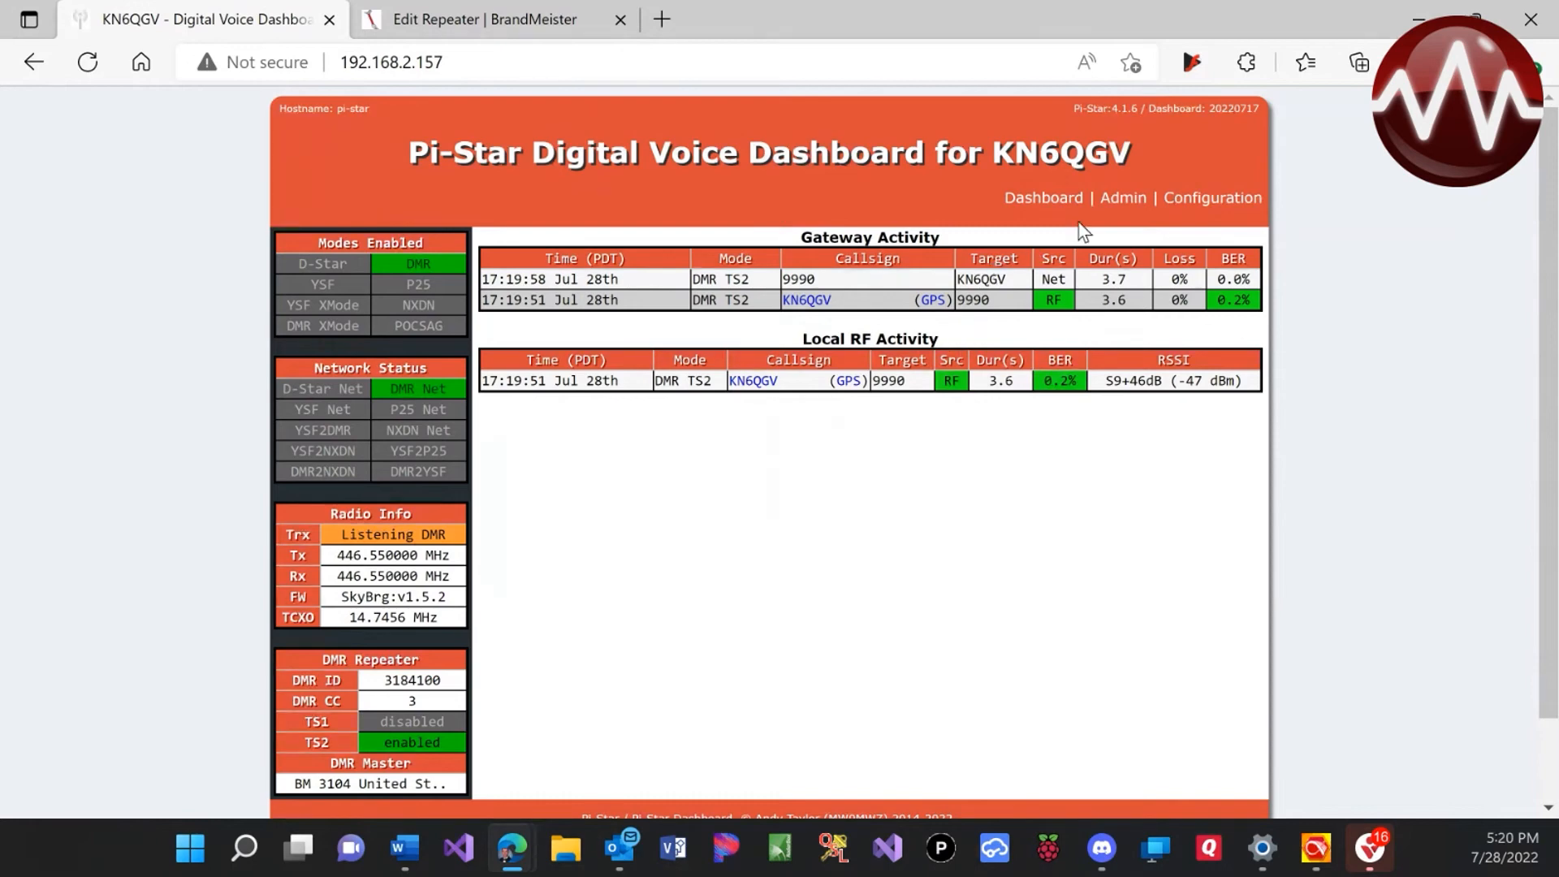
Open the Configuration page after checking the logged TS2 test call to 9990
click(1211, 205)
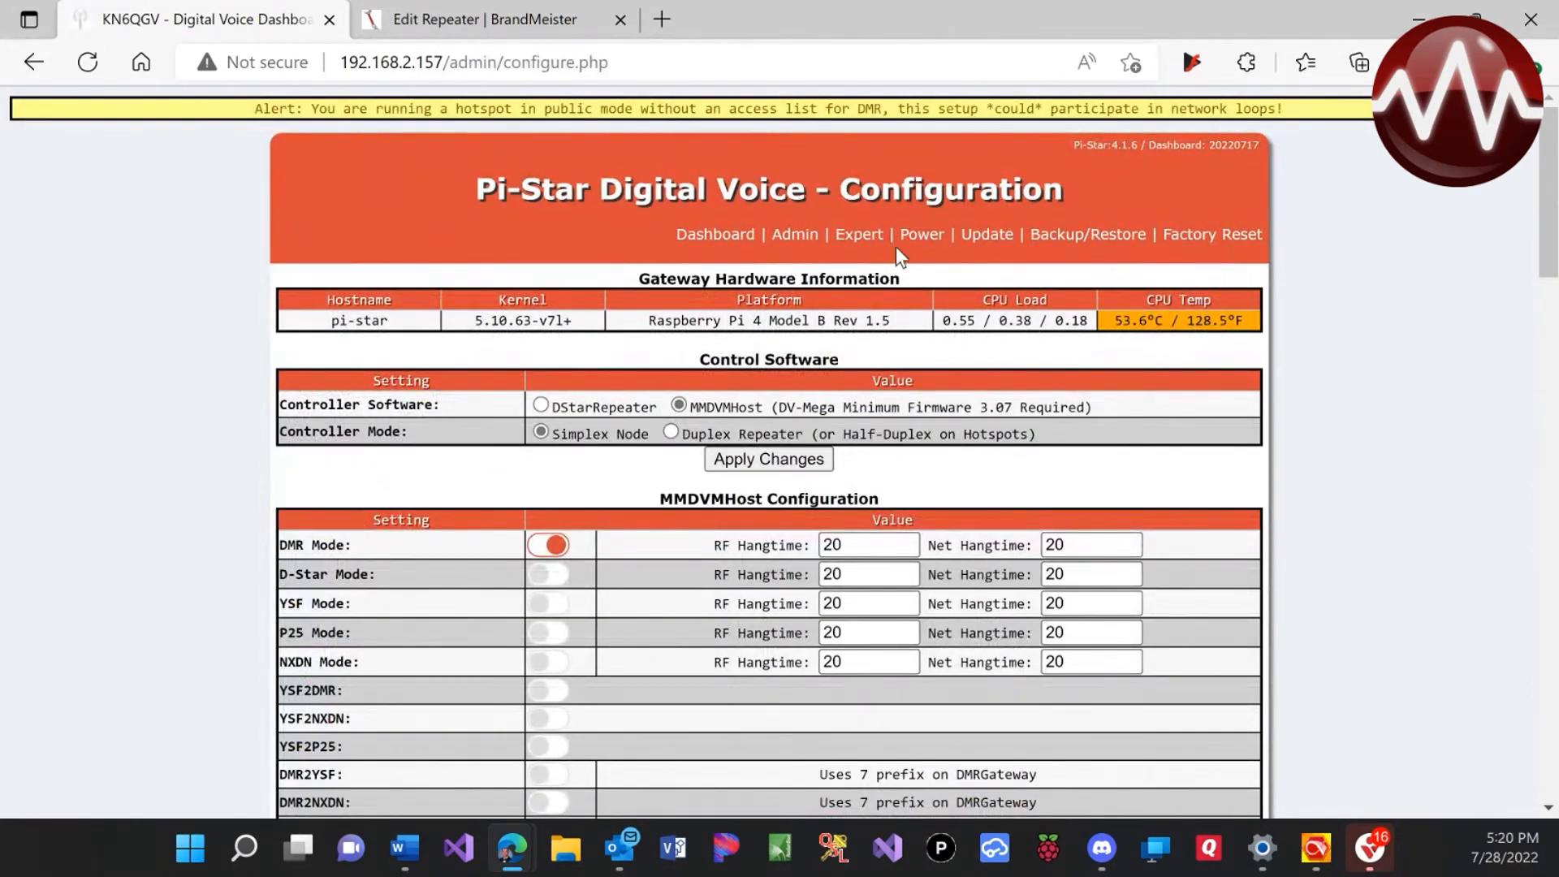
In the PiStar-Remote expert editor, set enabled to true and enter the station callsign
click(871, 237)
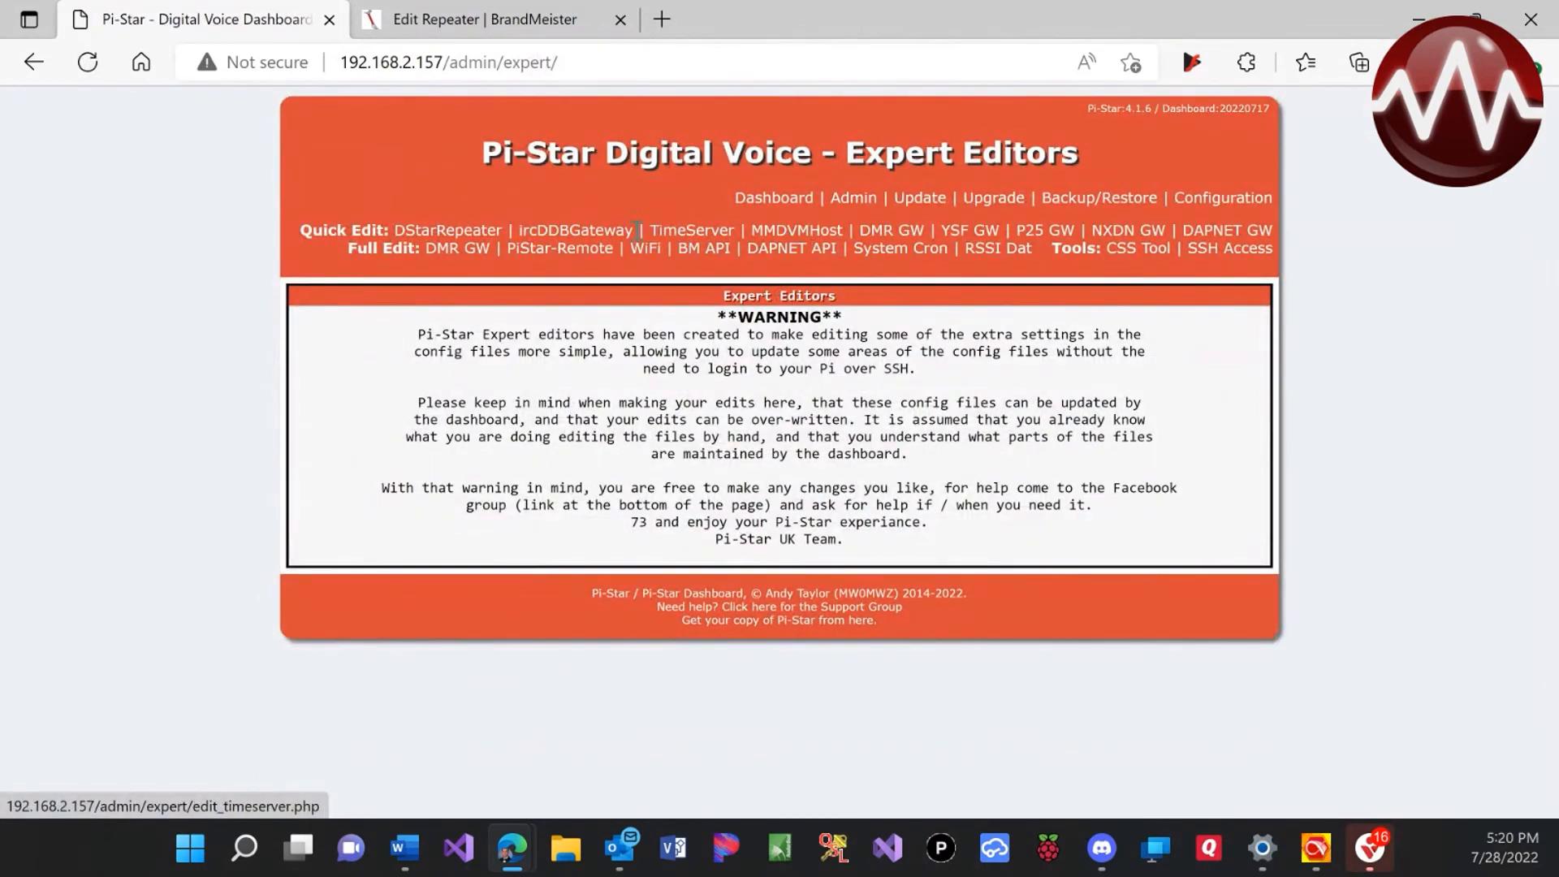
click(563, 262)
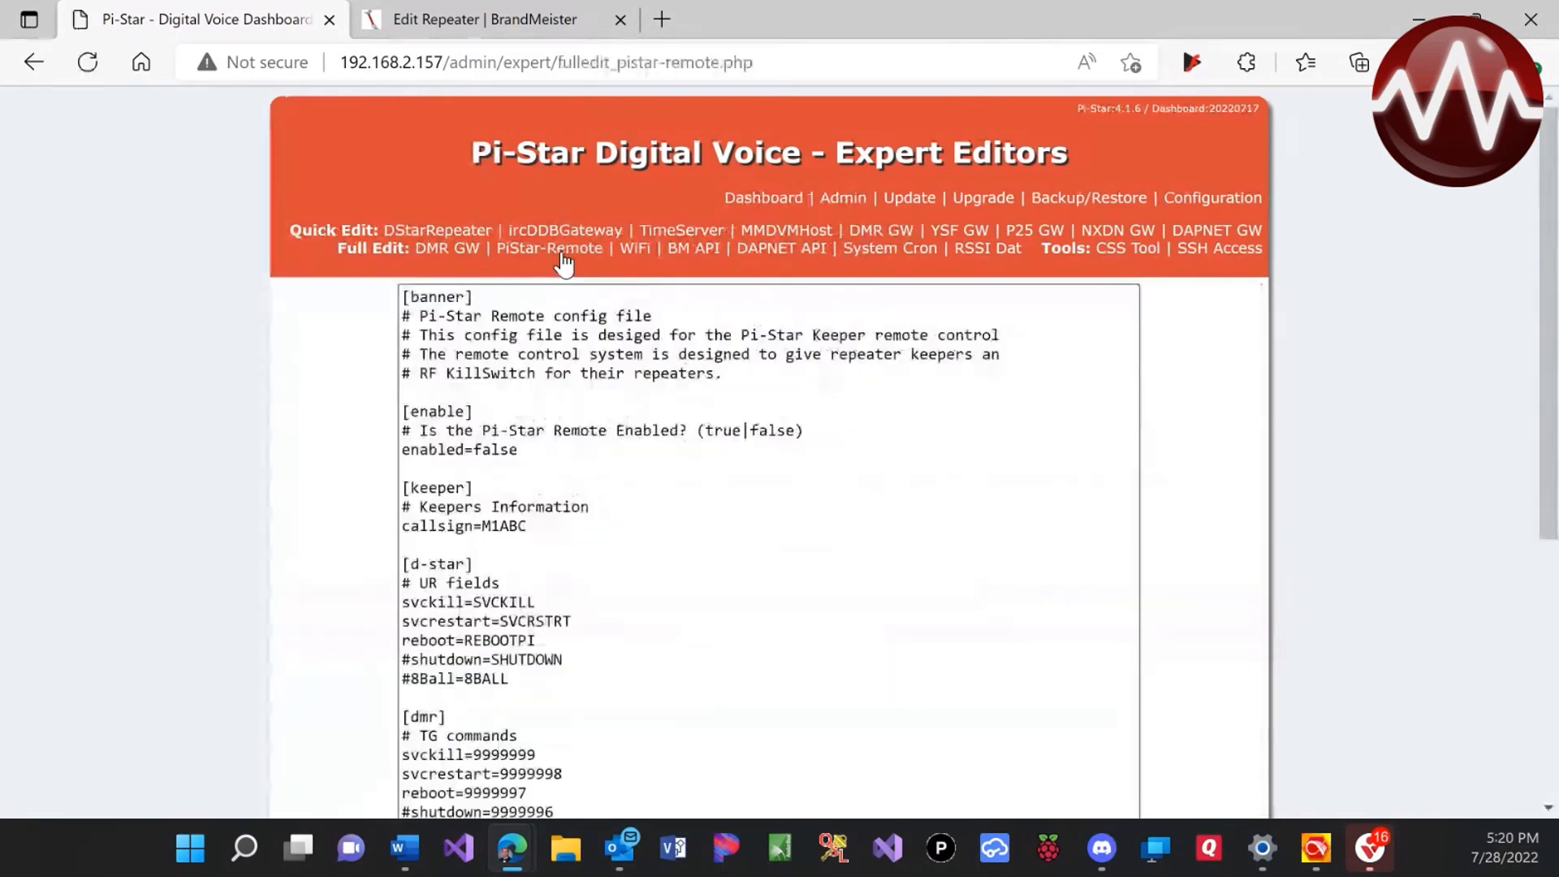
click(536, 450)
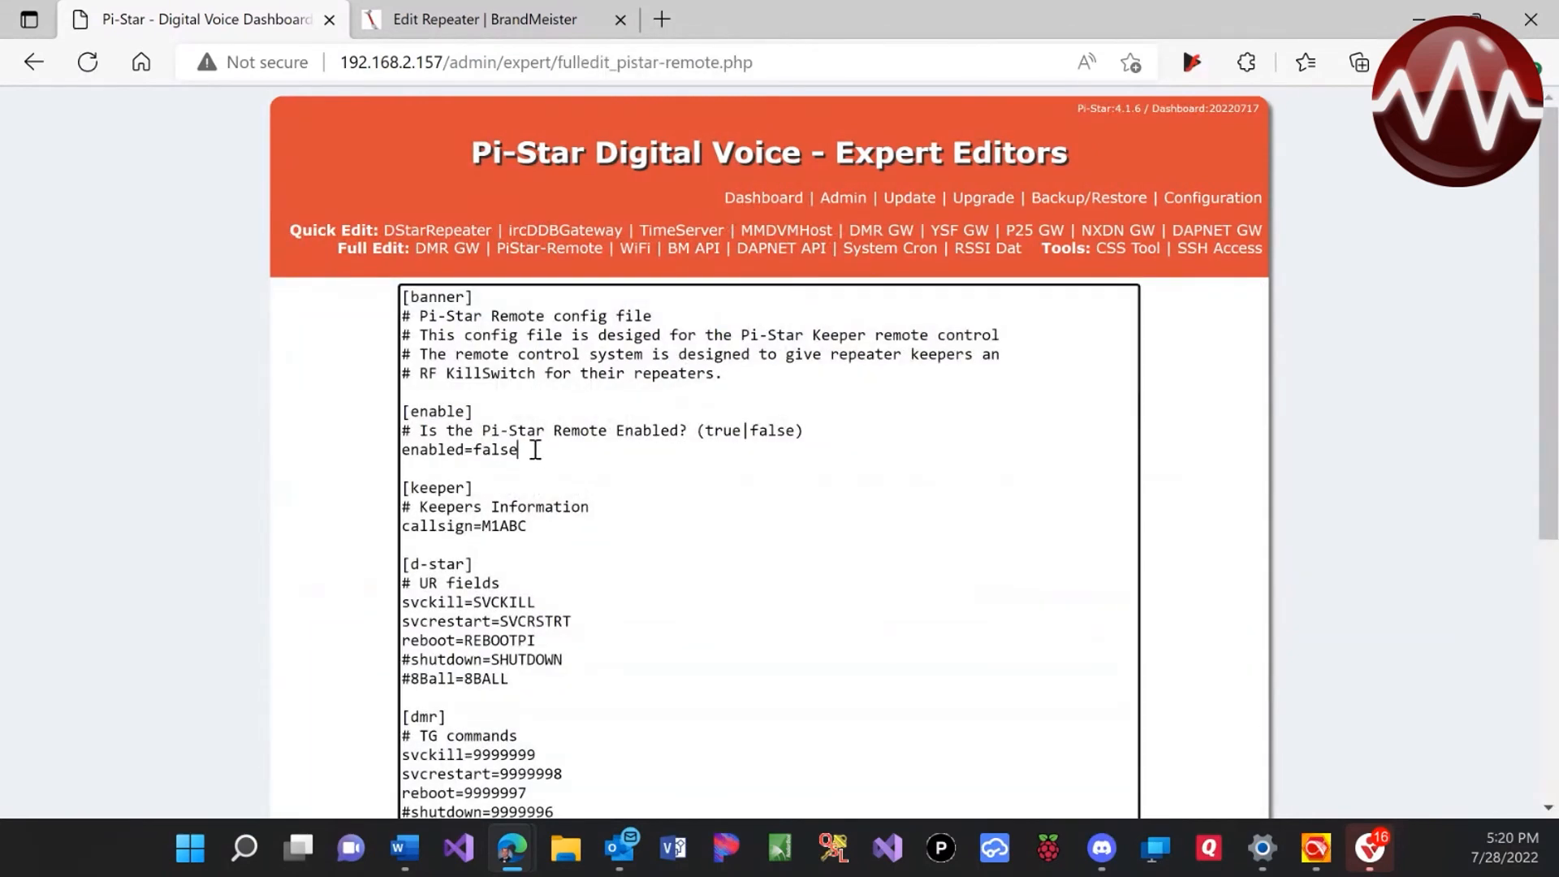
key(BackSpace)
key(BackSpace)
text(true)
scroll(540, 447, down, 1)
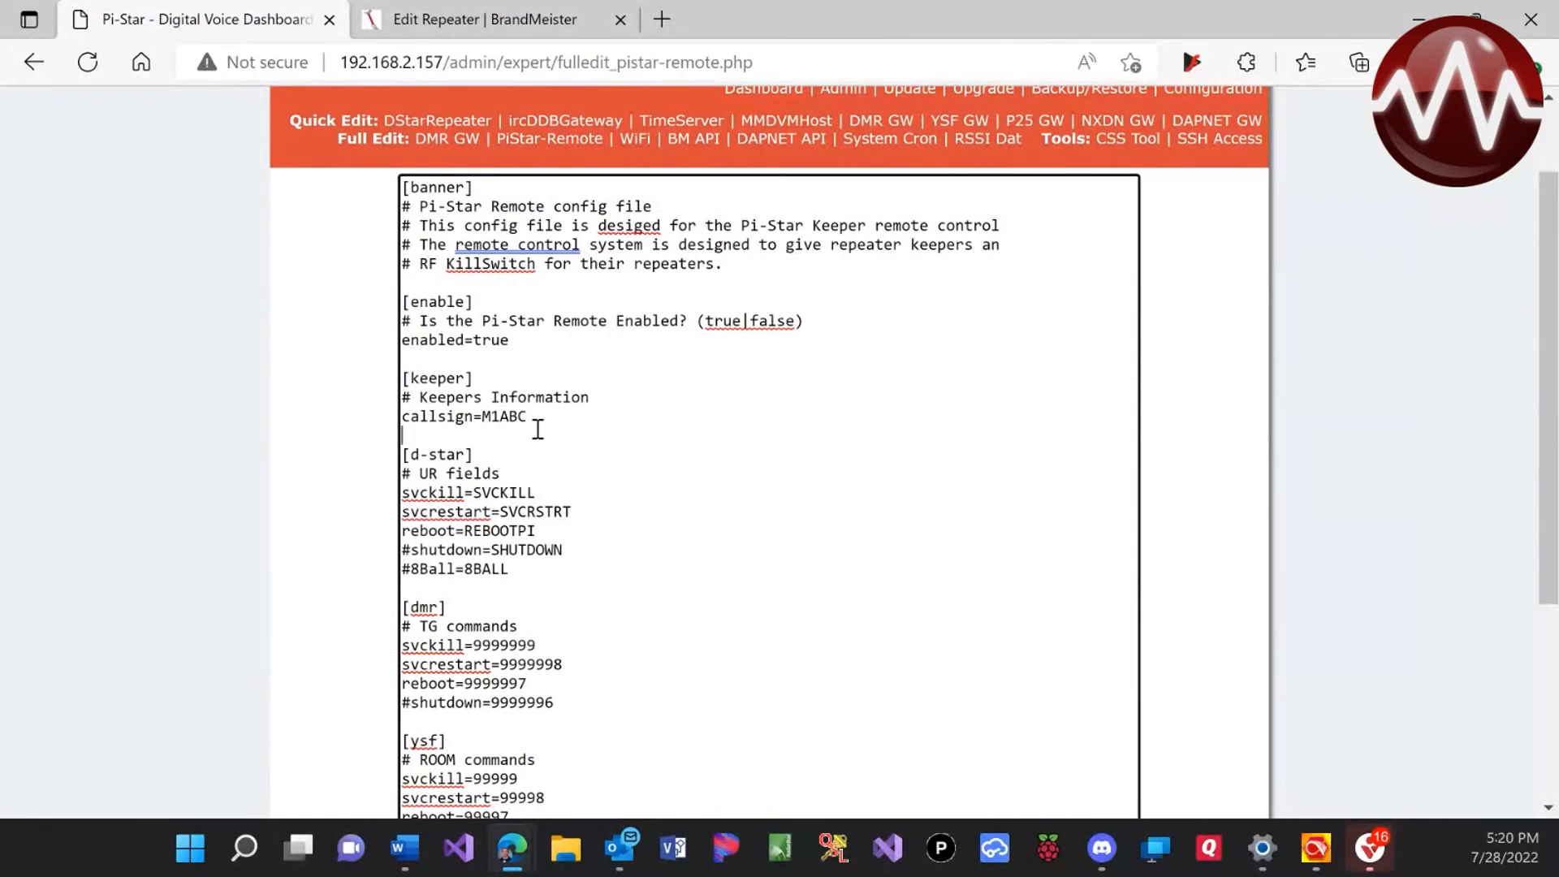
key(BackSpace)
key(BackSpace)
key(BackSpace)
text(KN6QGV)
Uncomment the DMR shutdown=9999996 command and apply the PiStar-Remote changes
scroll(631, 491, down, 1)
scroll(630, 491, down, 1)
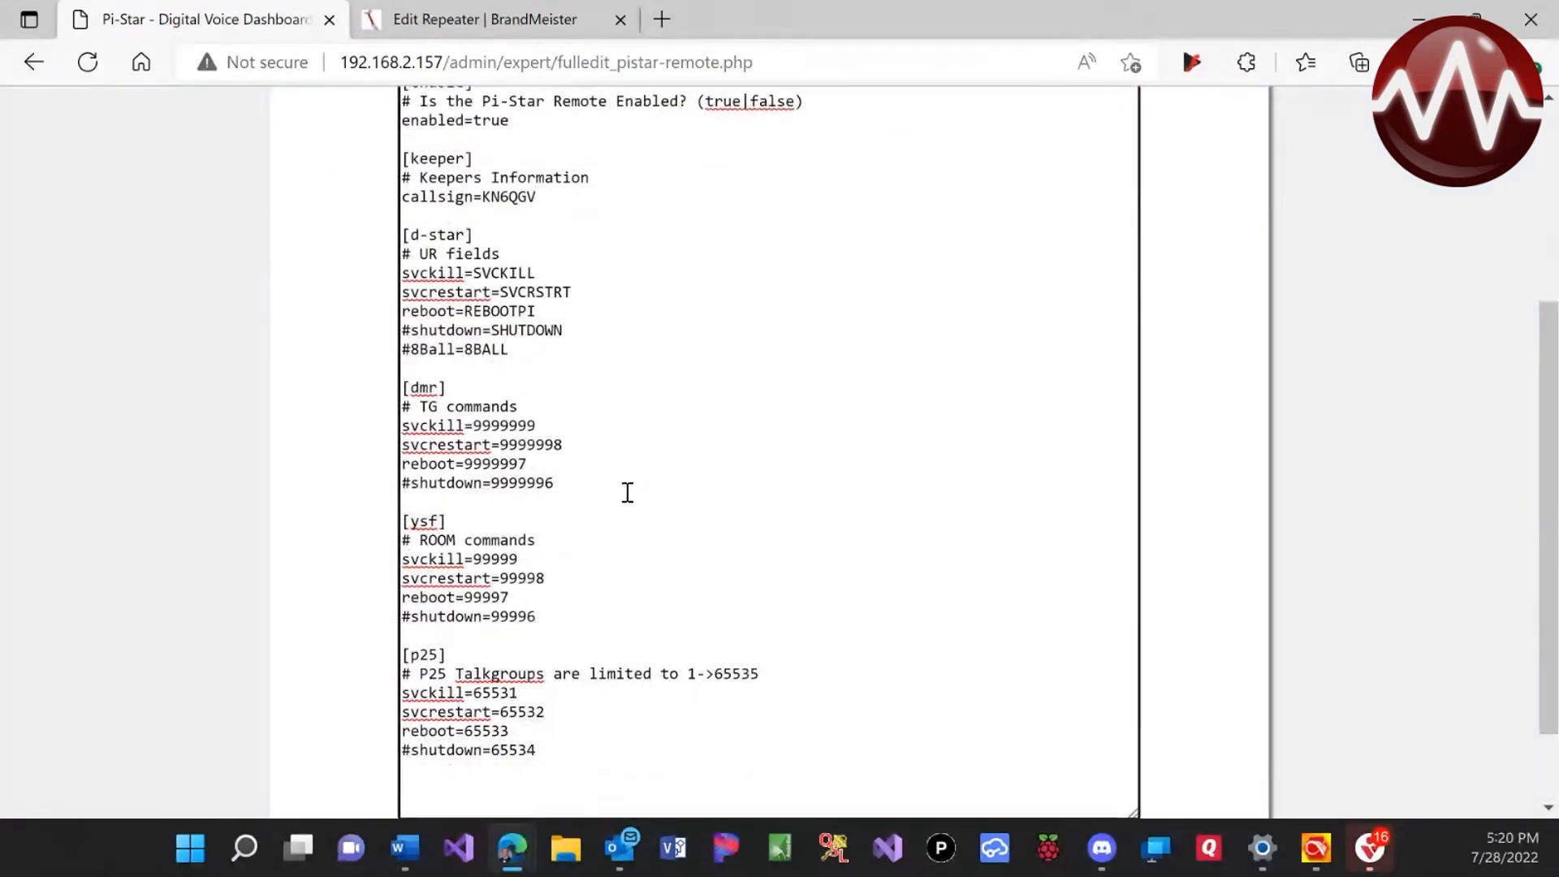
click(411, 482)
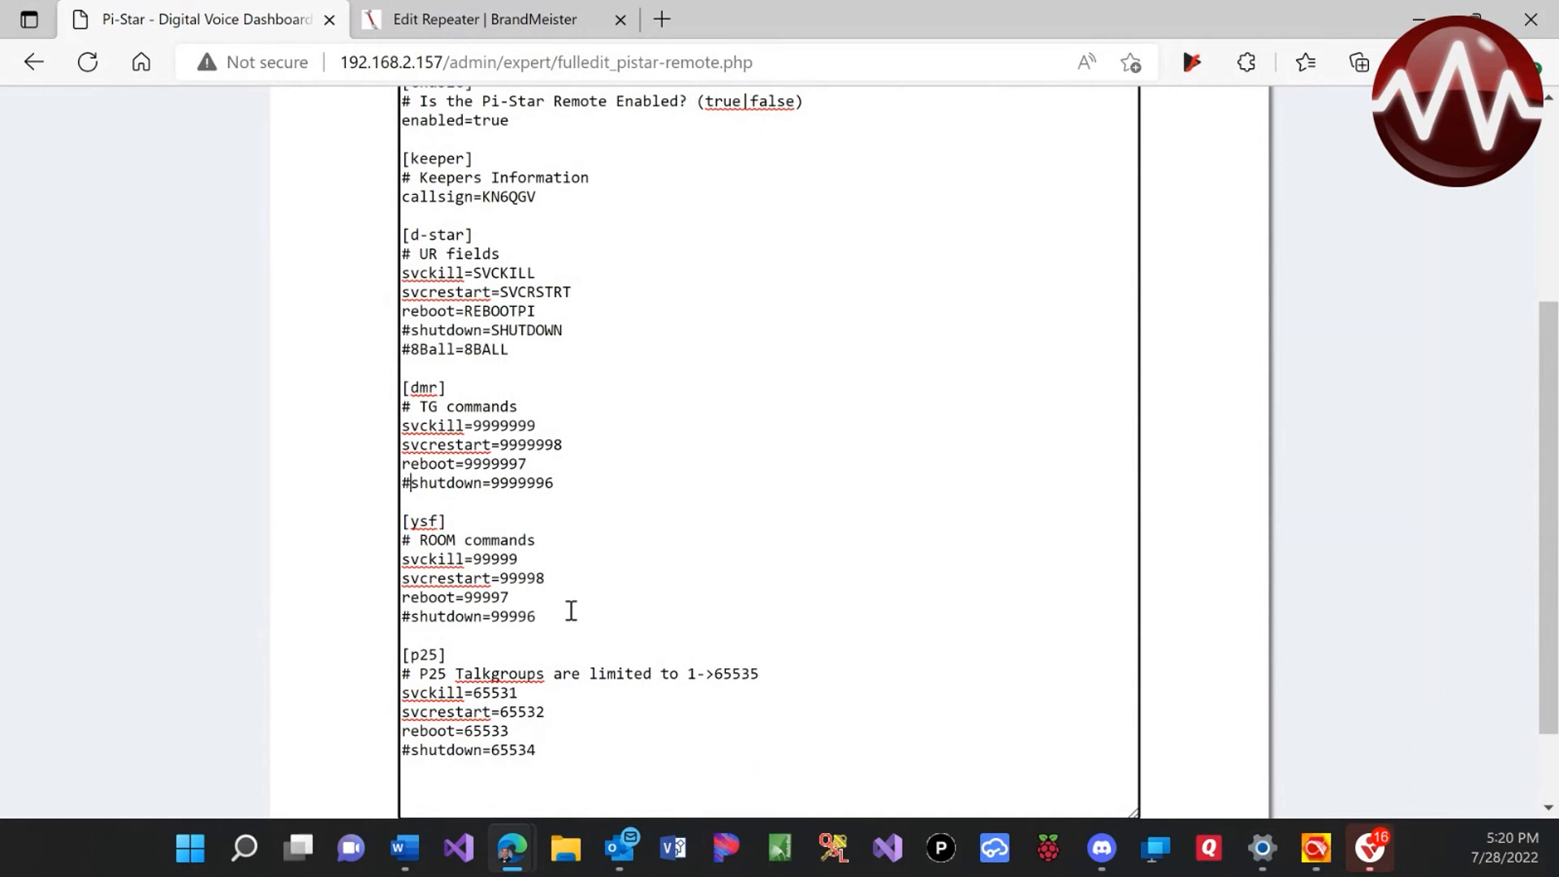
key(BackSpace)
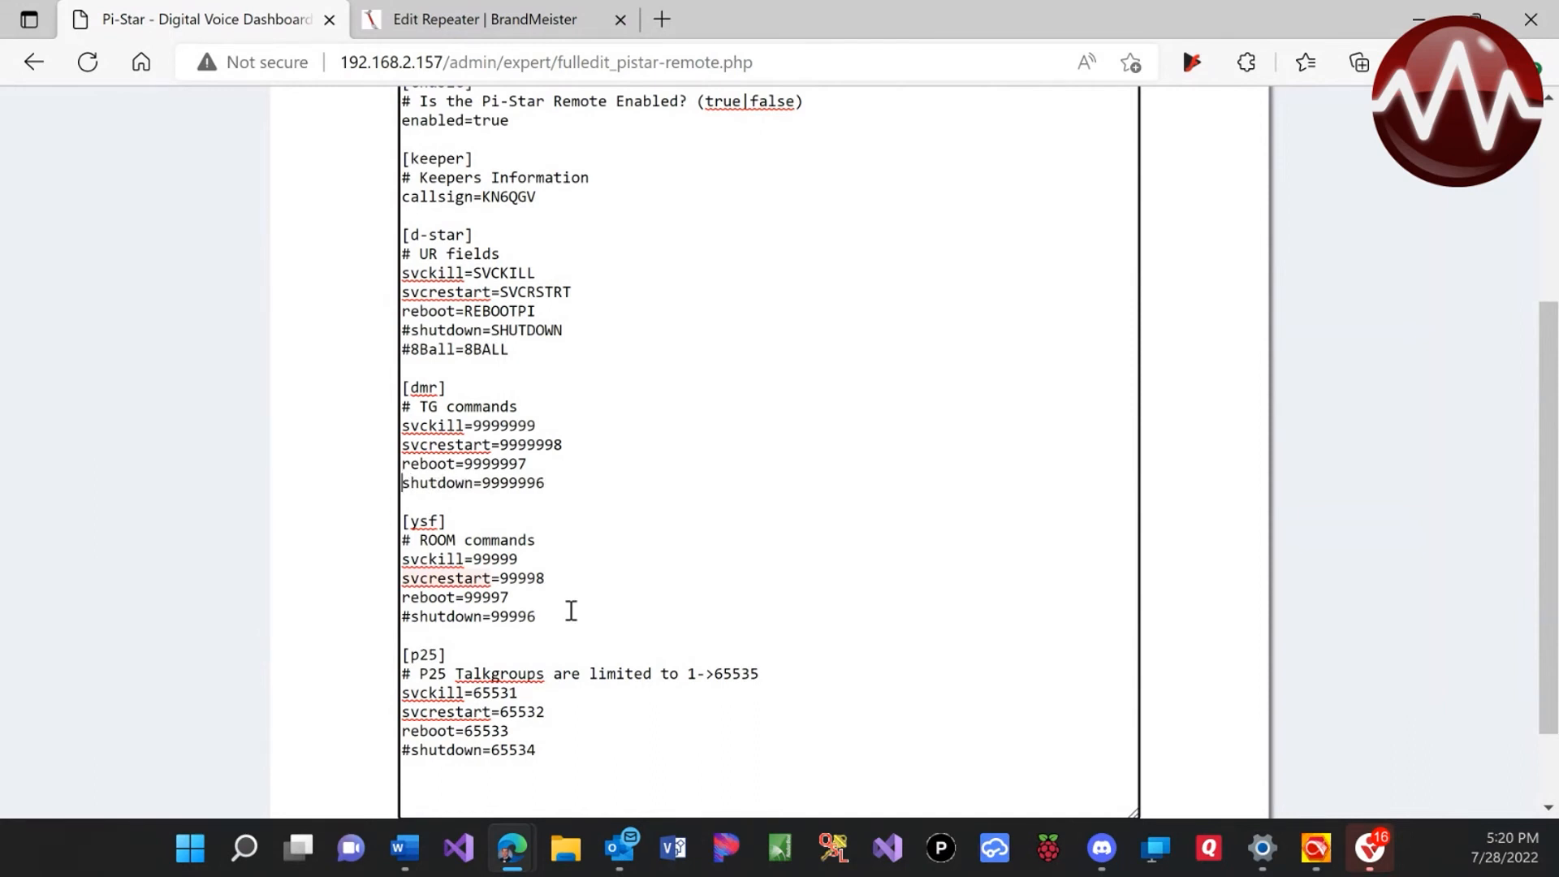
scroll(571, 611, down, 2)
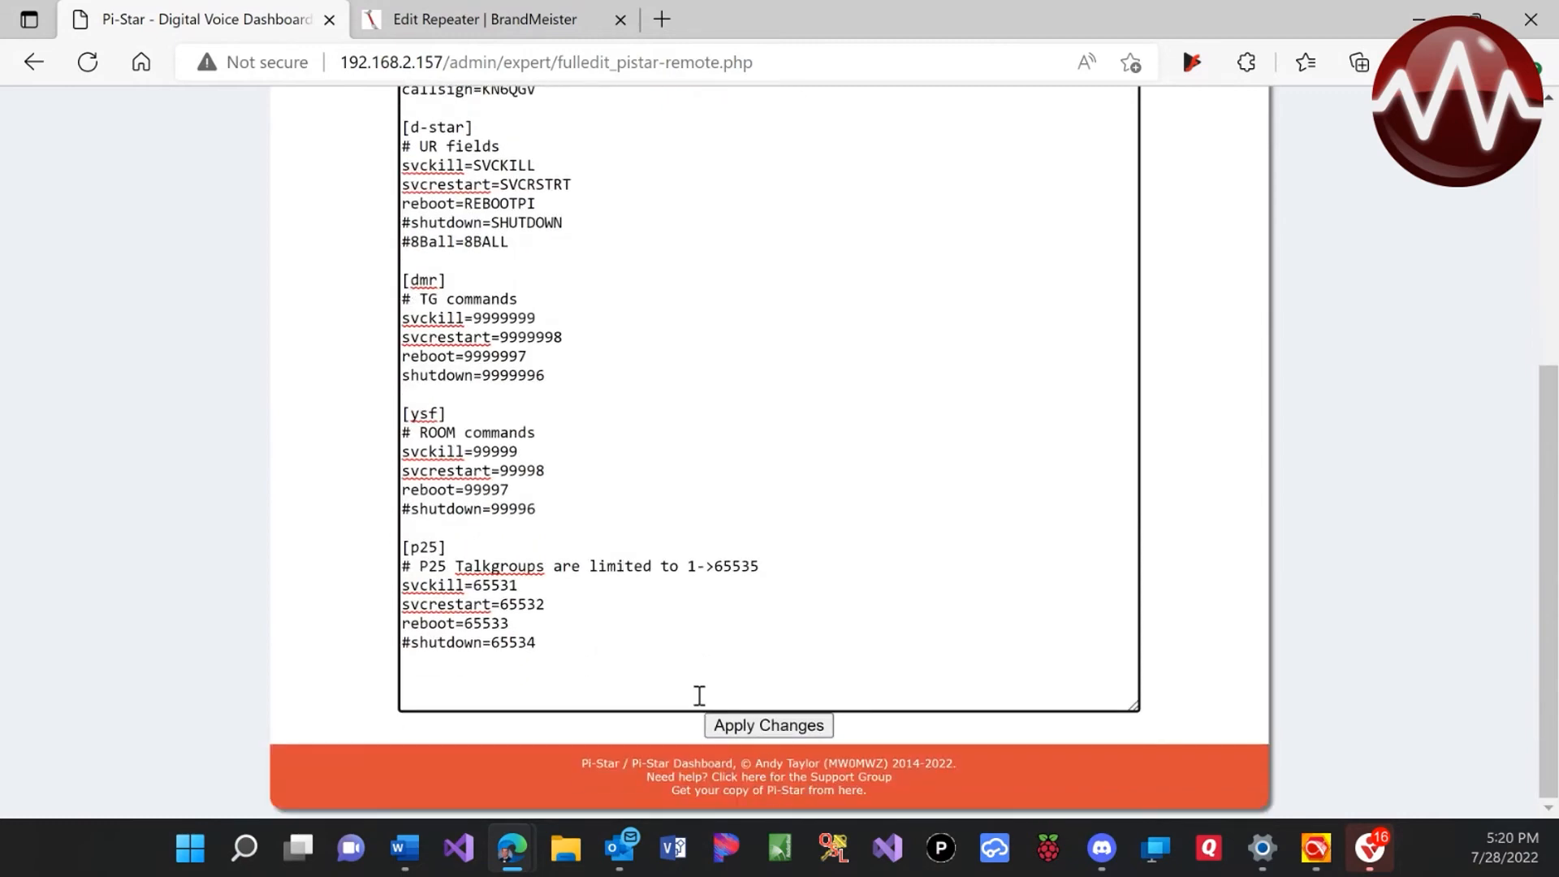
click(783, 730)
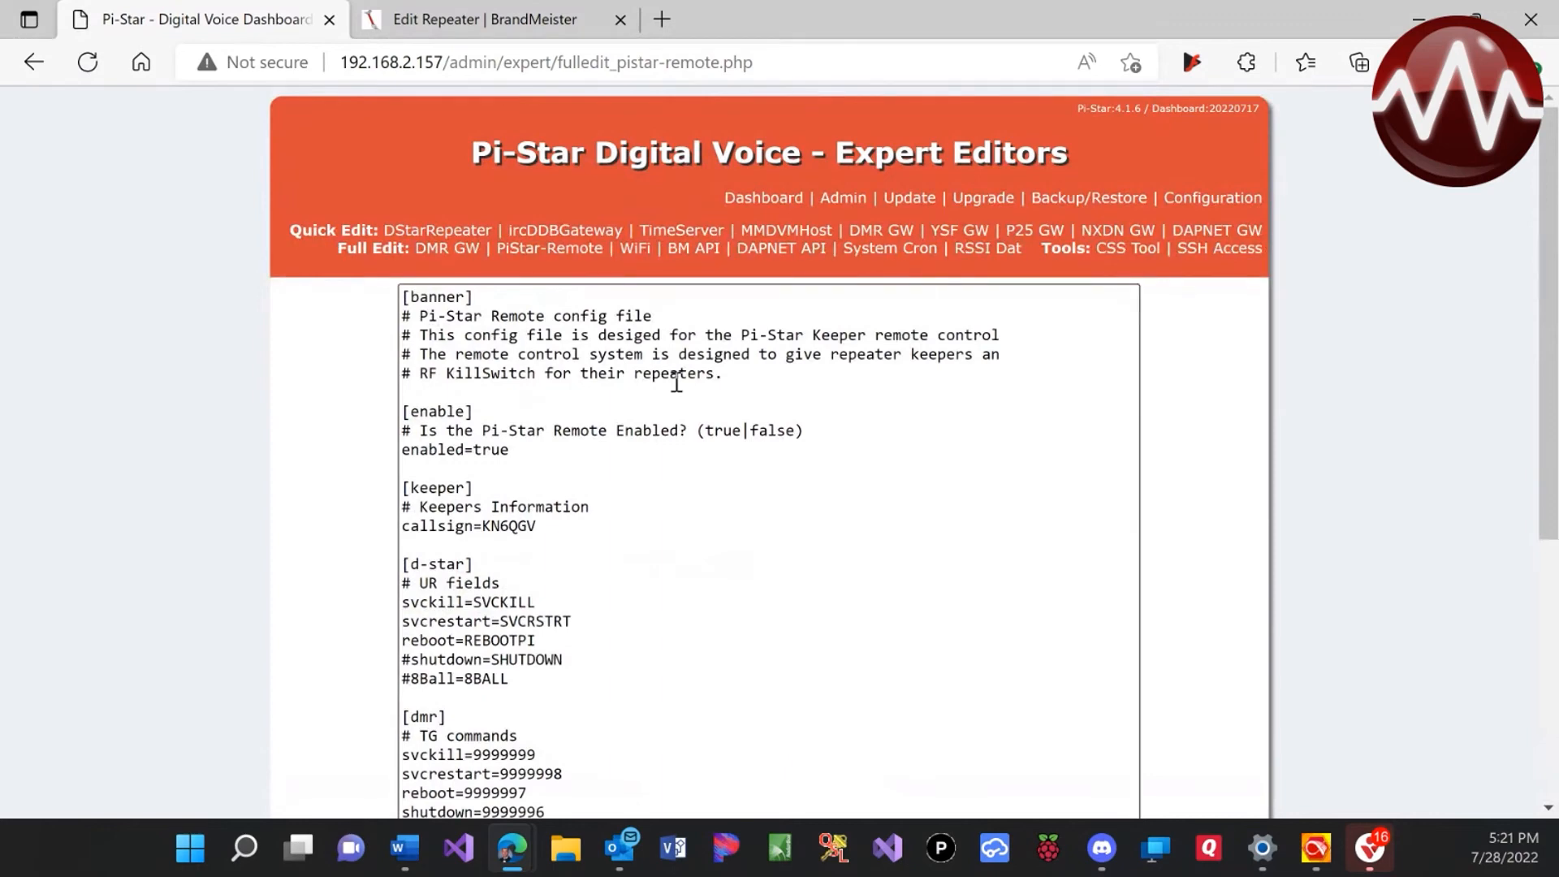
click(696, 252)
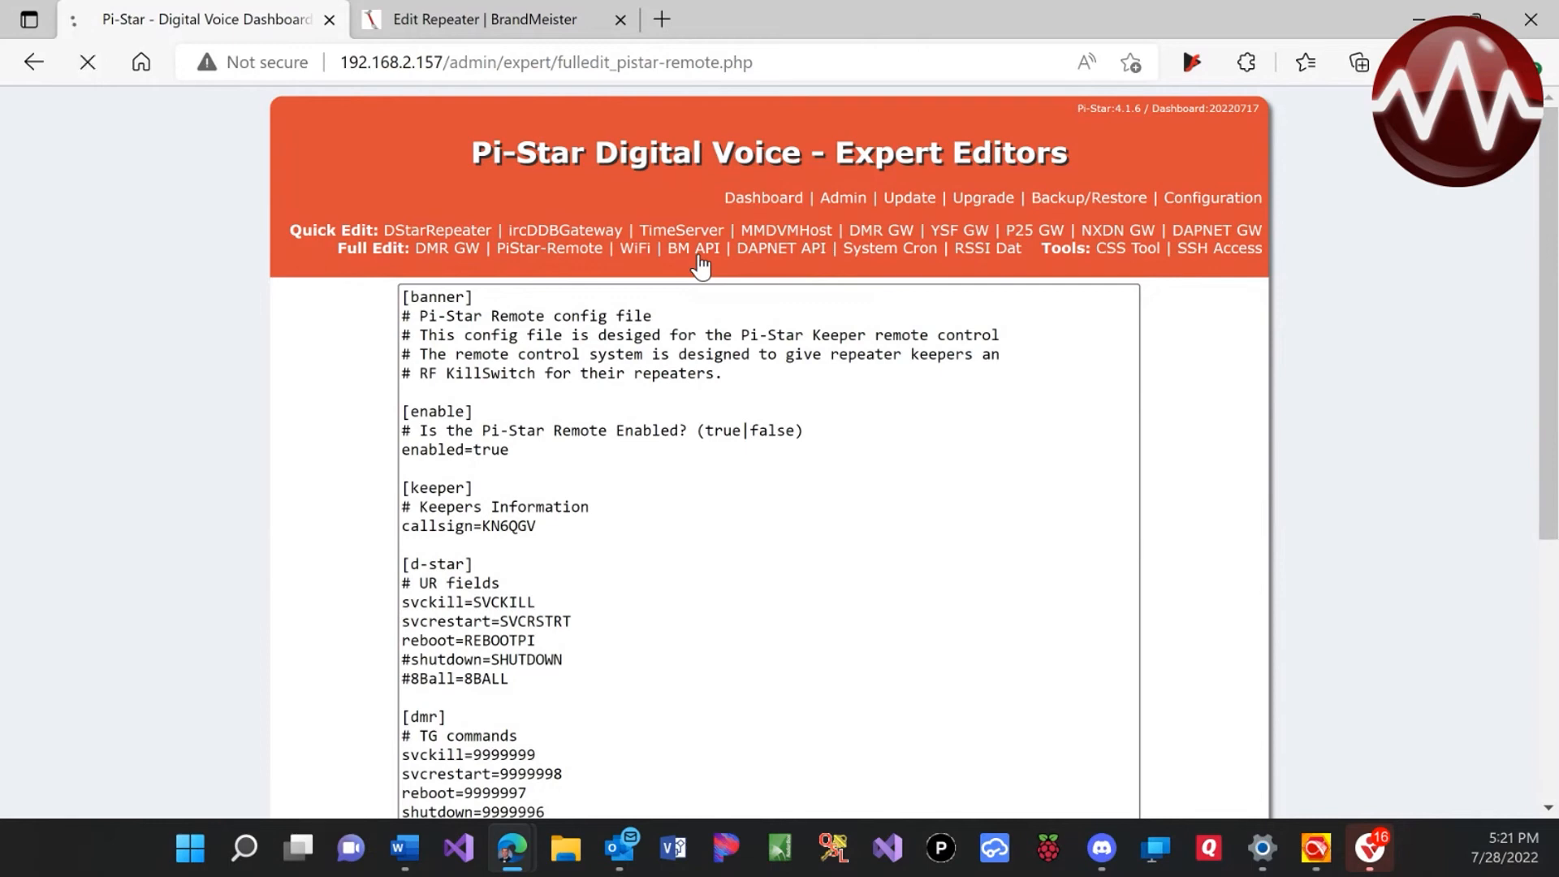
Sign in to BrandMeister and open Profile Settings > API Keys, listing three active keys
click(524, 29)
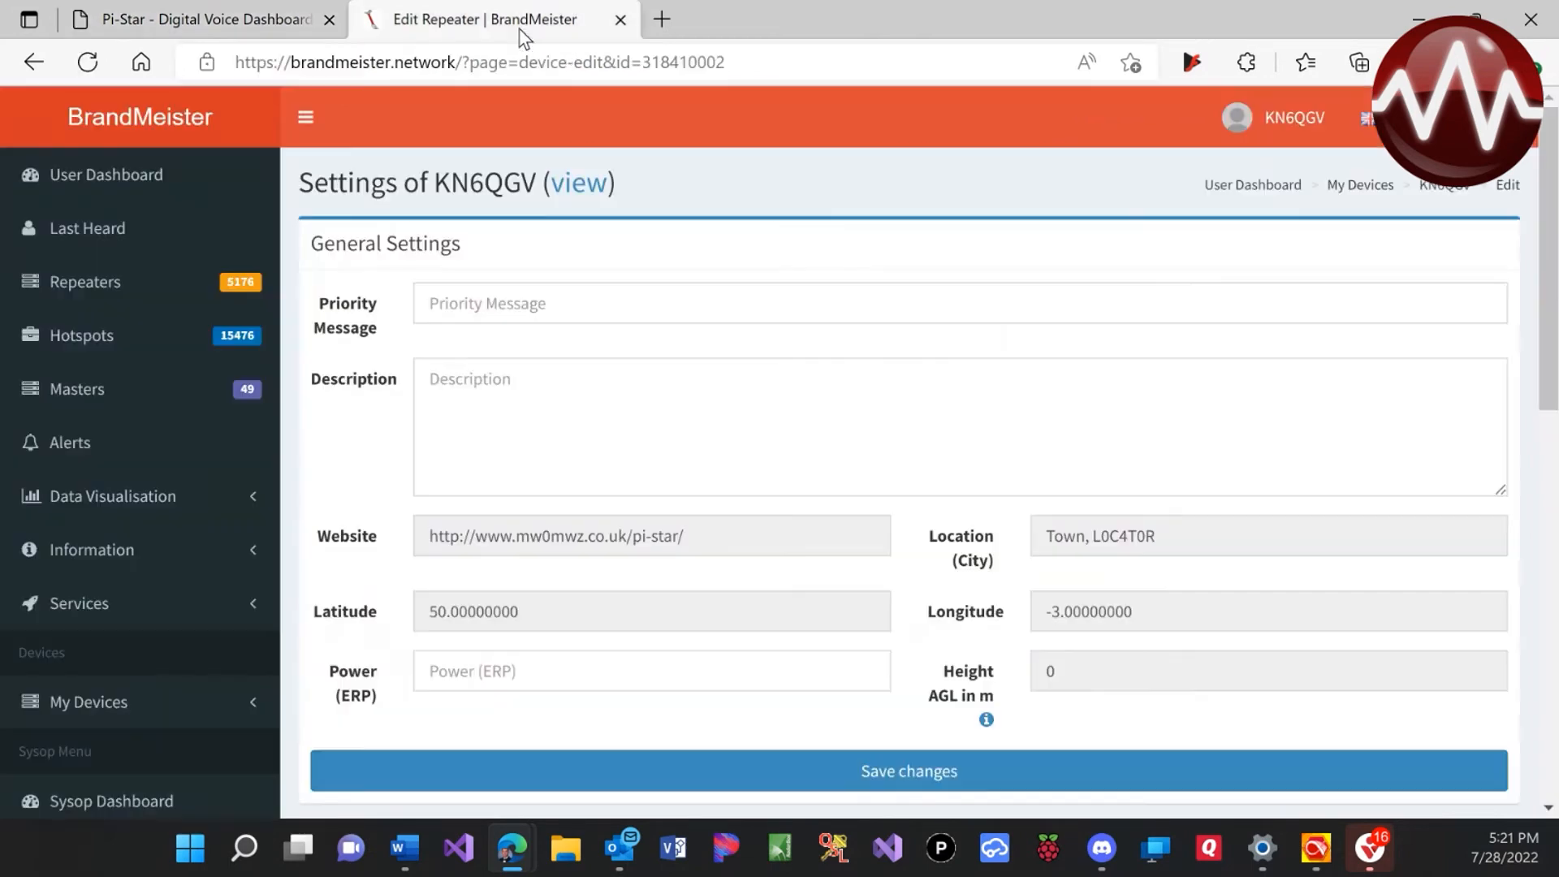
click(1299, 122)
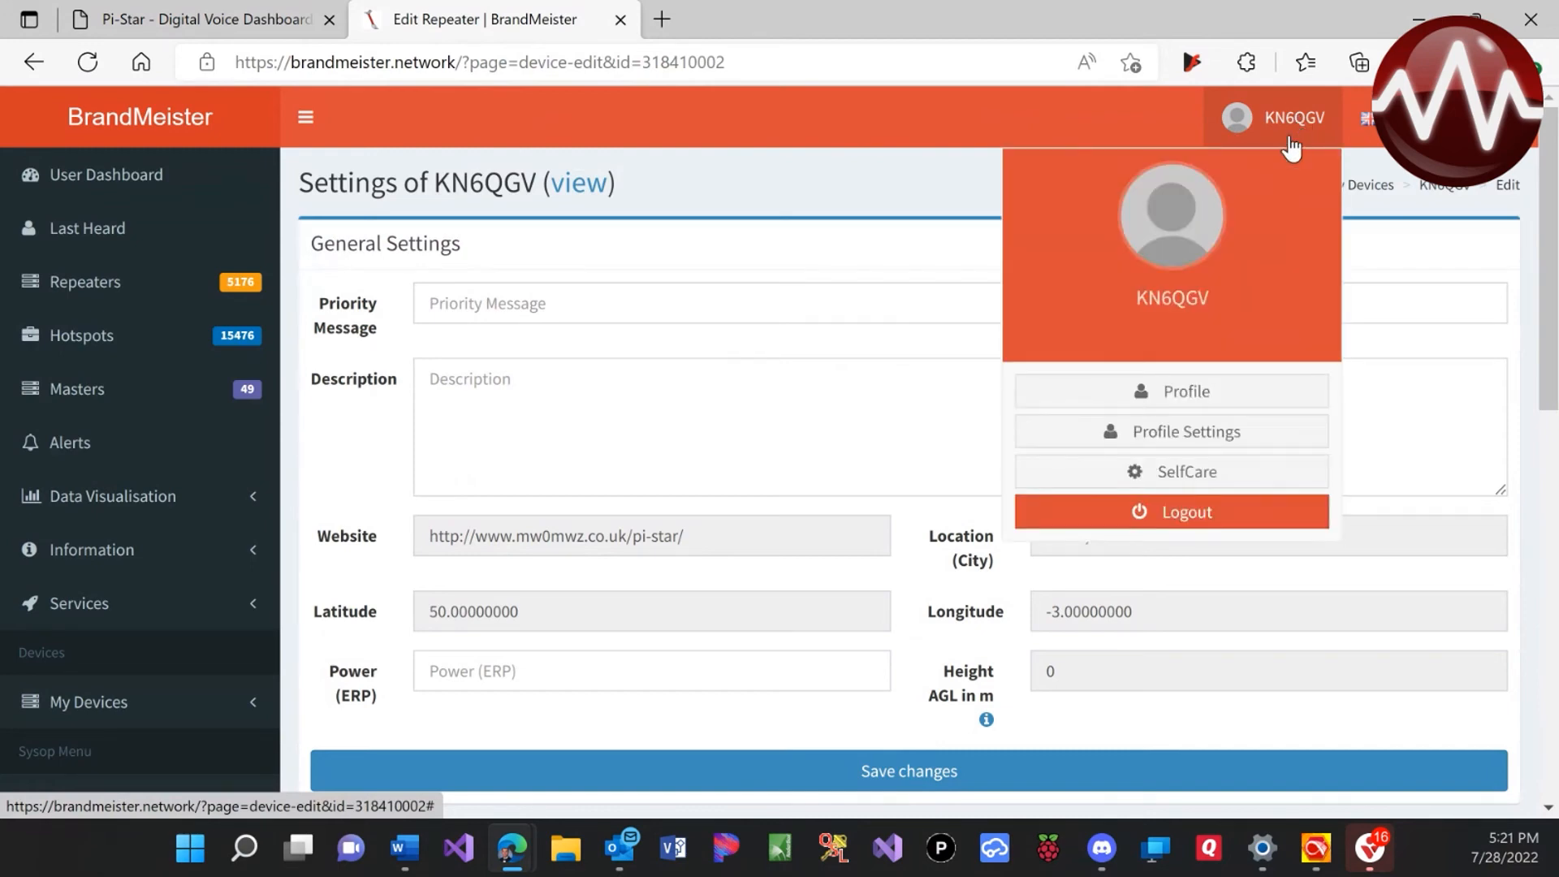
click(1213, 456)
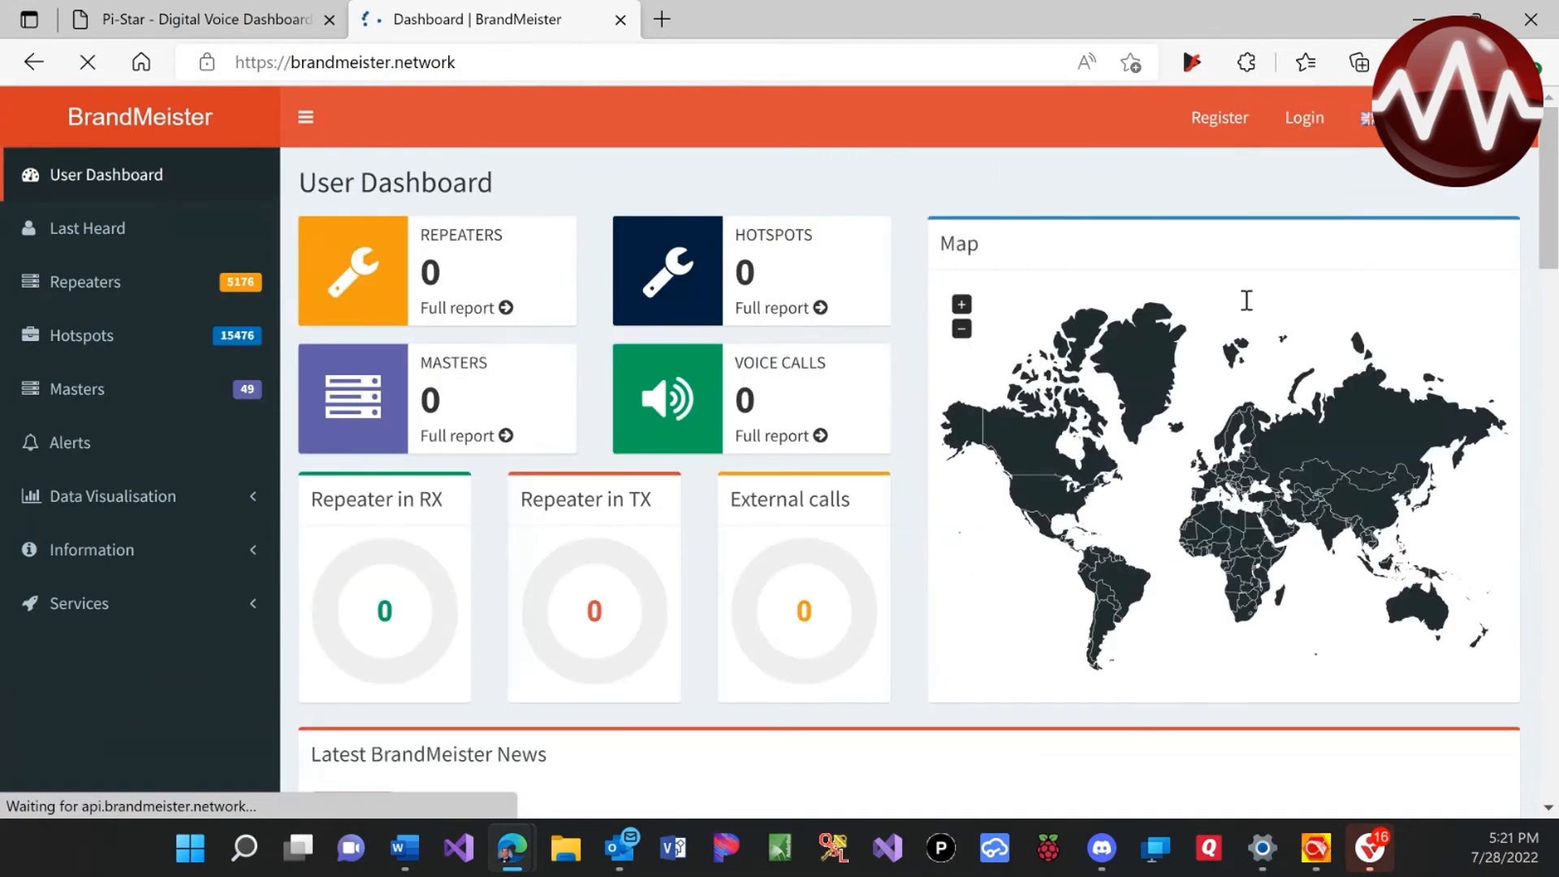
click(1305, 118)
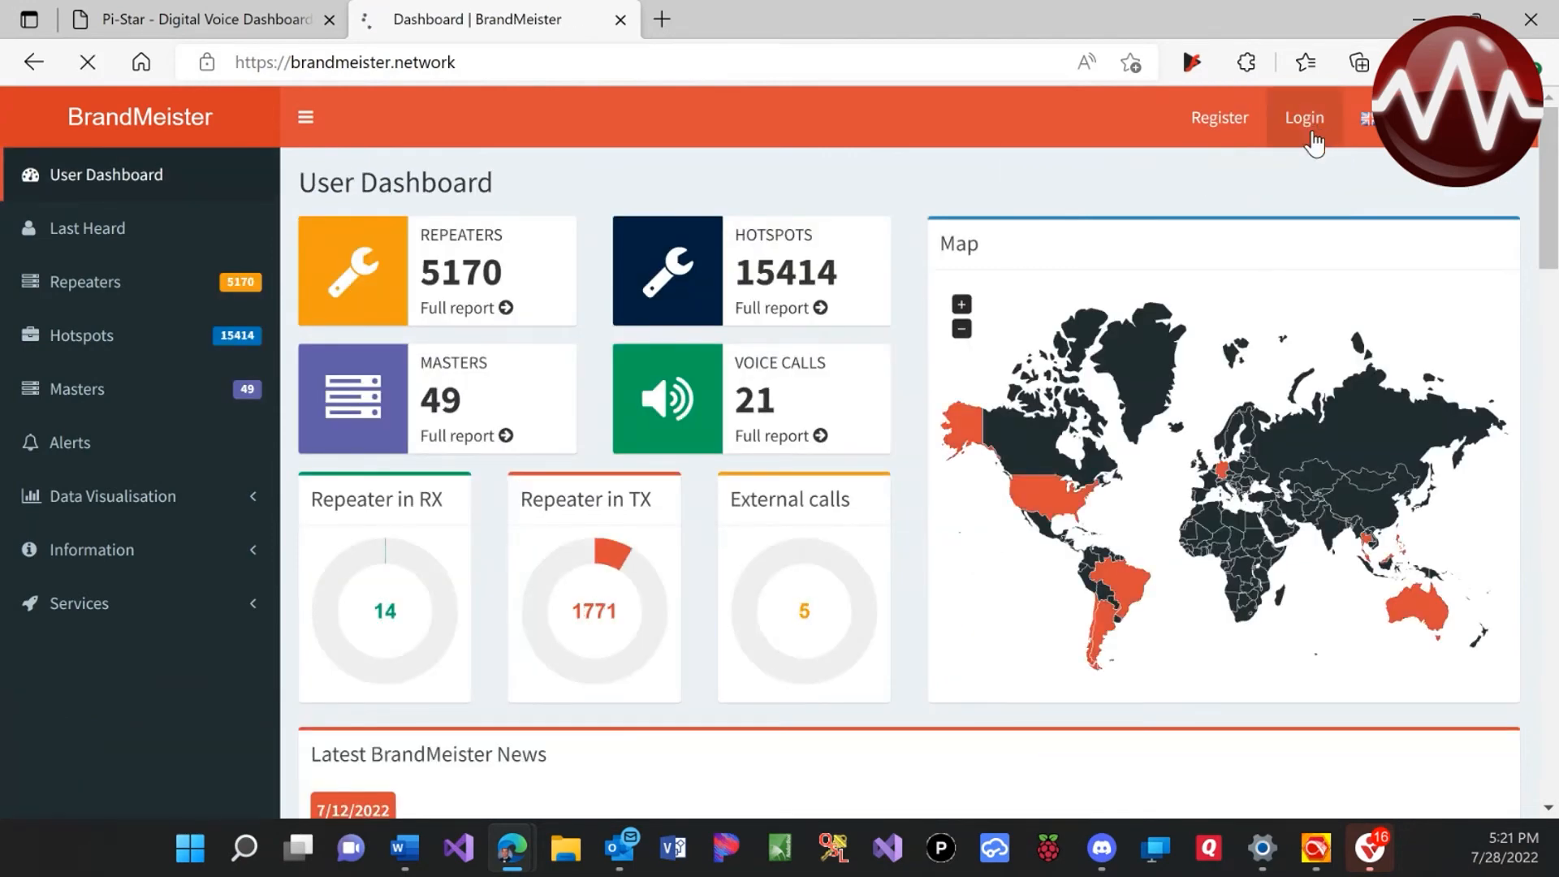
click(1241, 112)
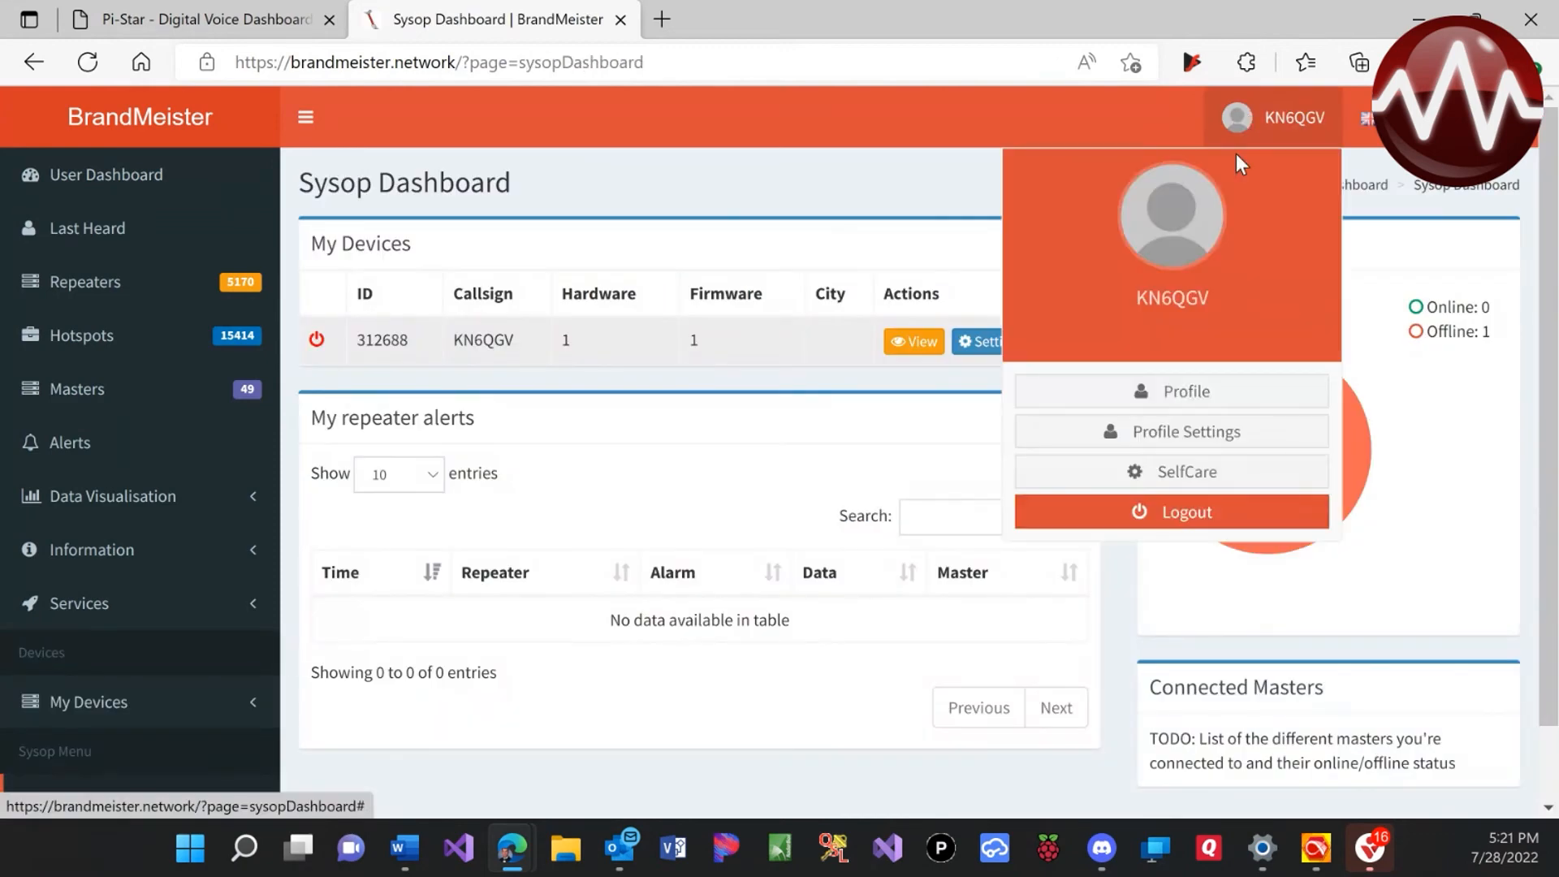
click(1238, 439)
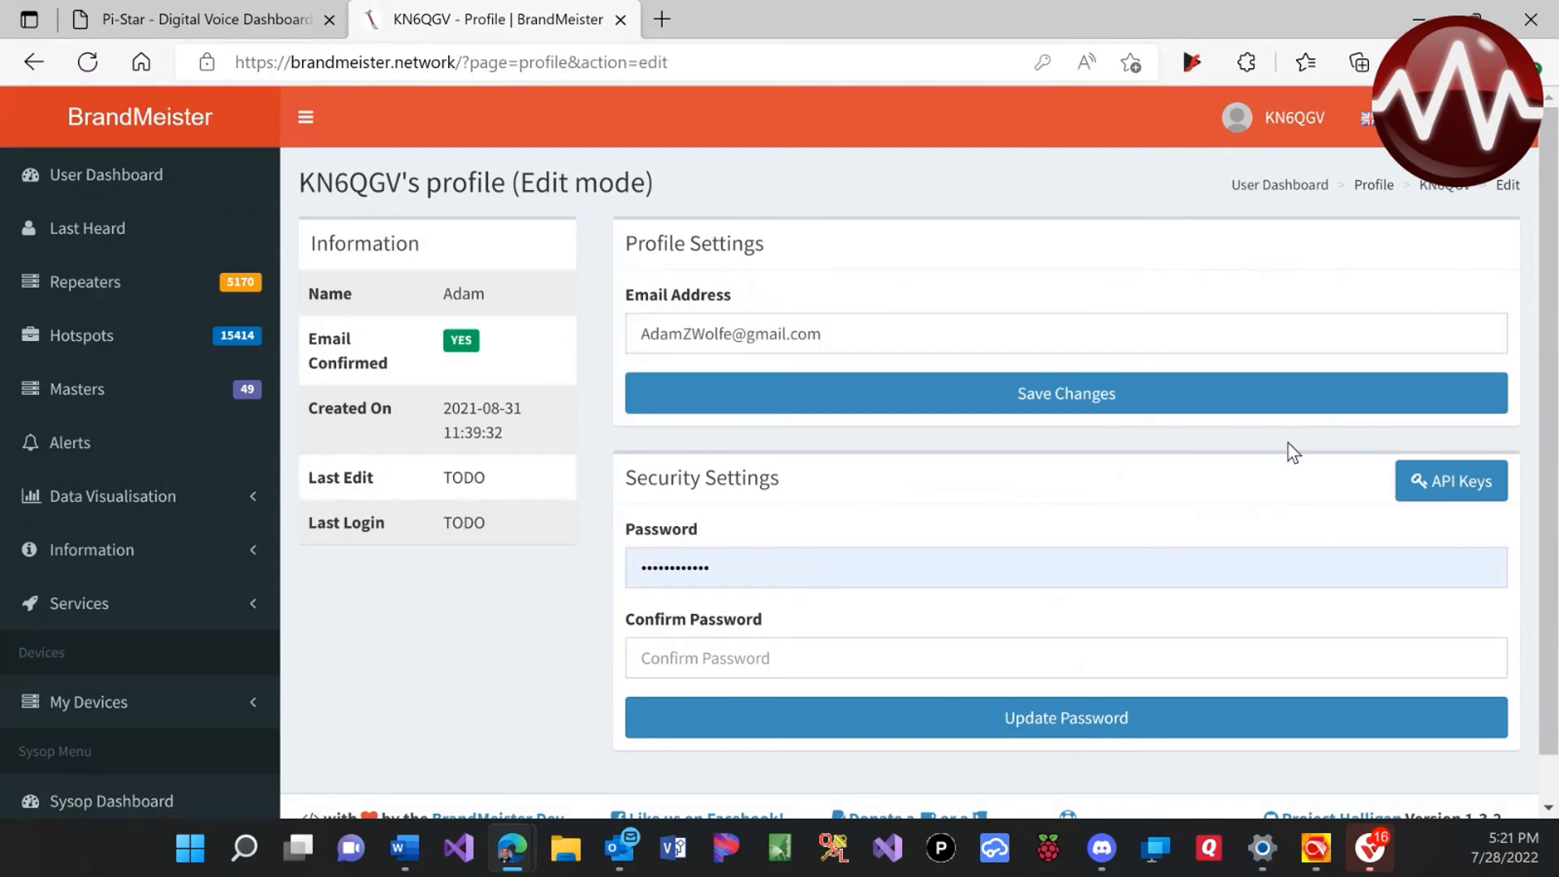
click(1433, 485)
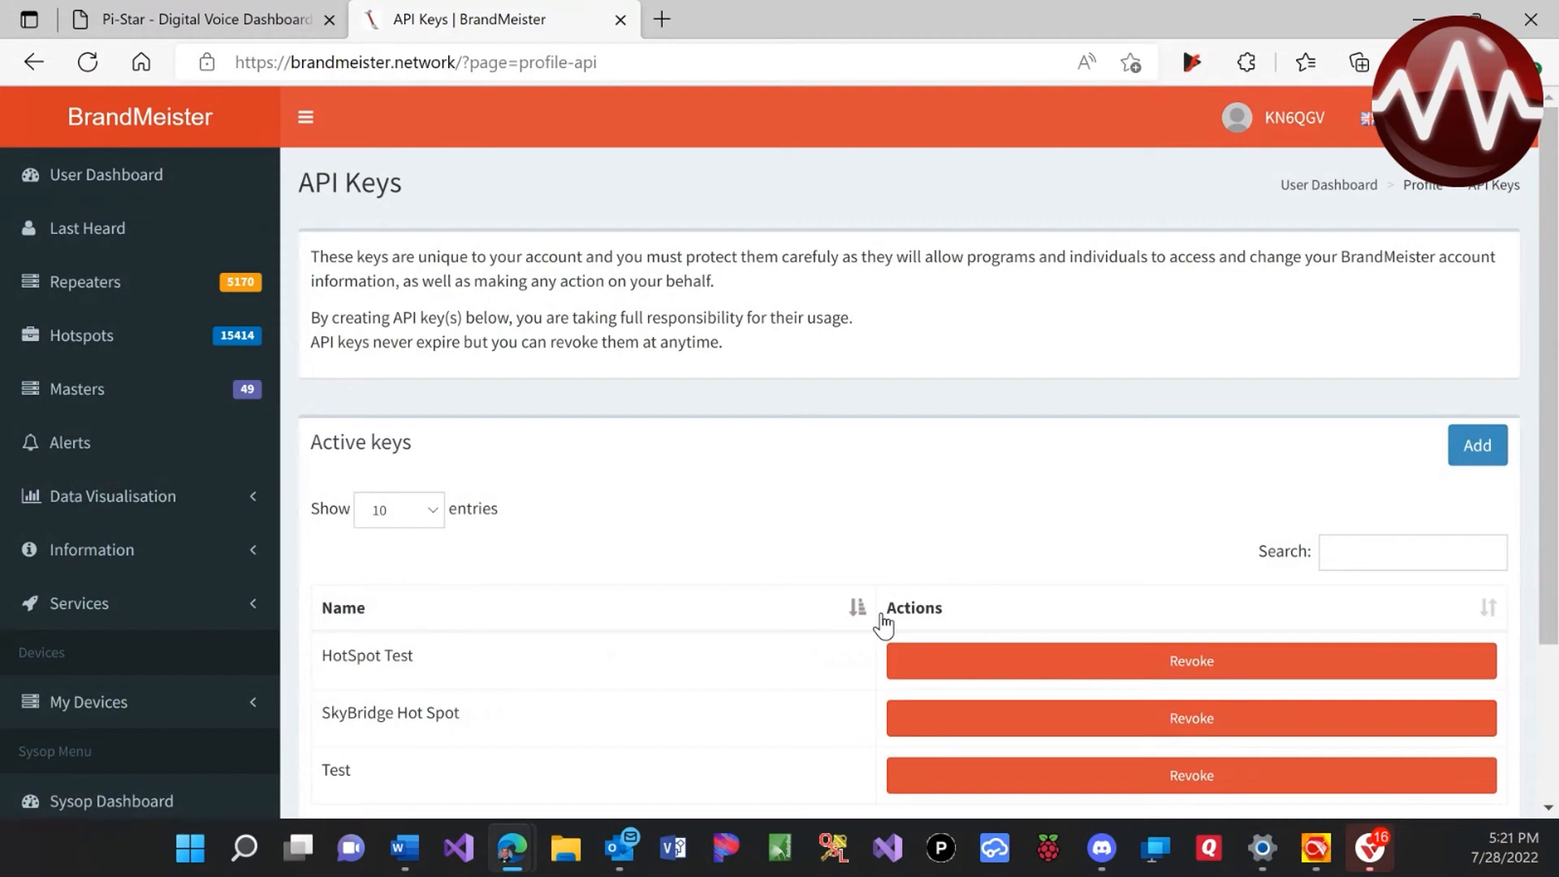
scroll(882, 626, down, 1)
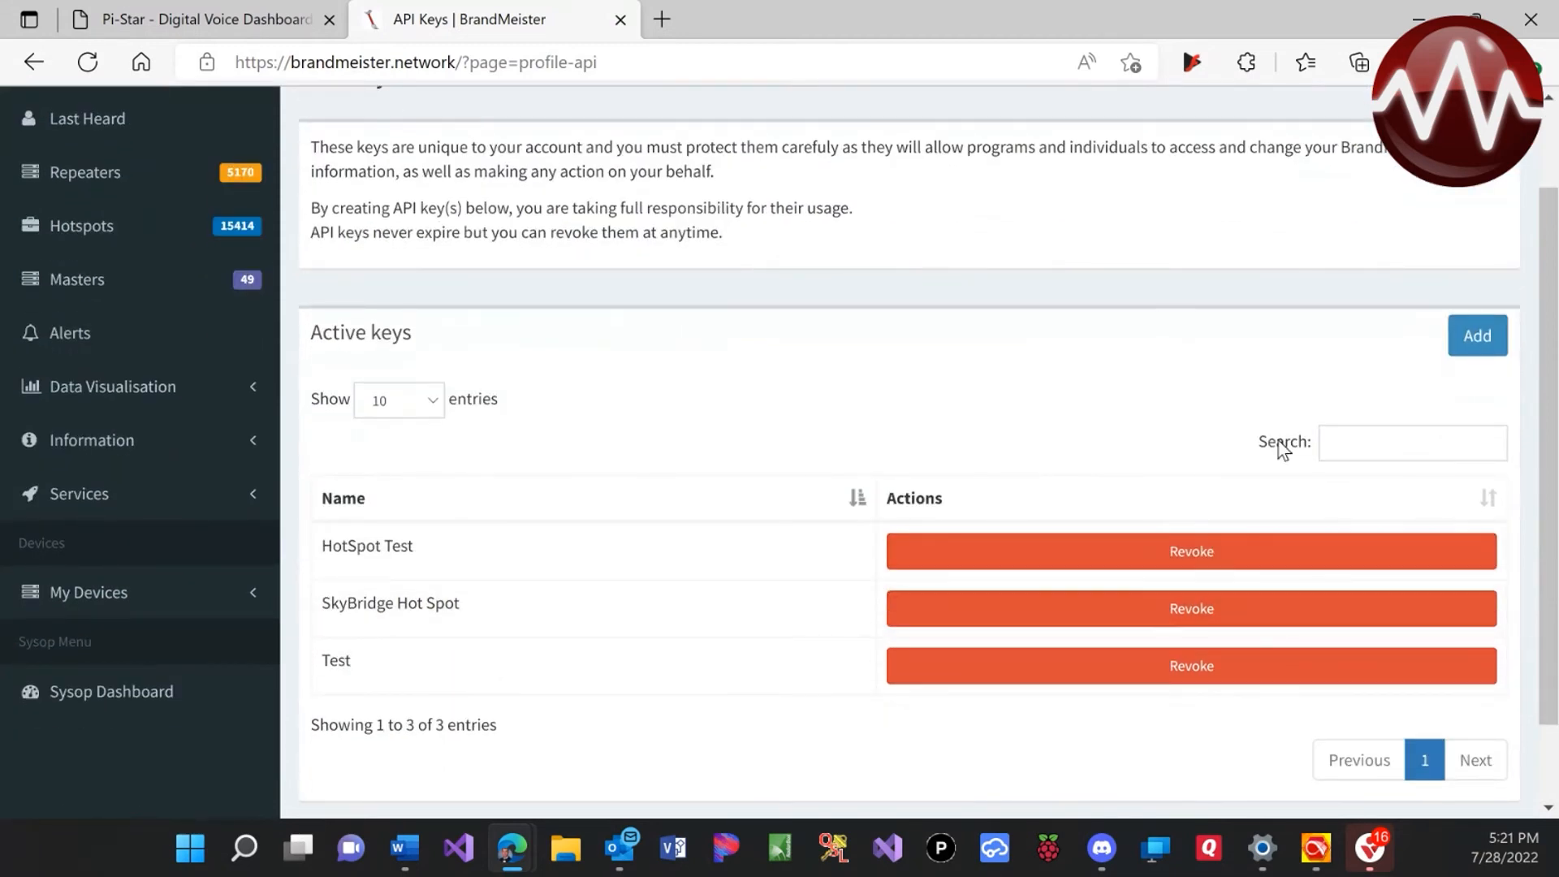
Create an API key named 'AMA SkyBridge Setup' and copy its generated key
click(1479, 335)
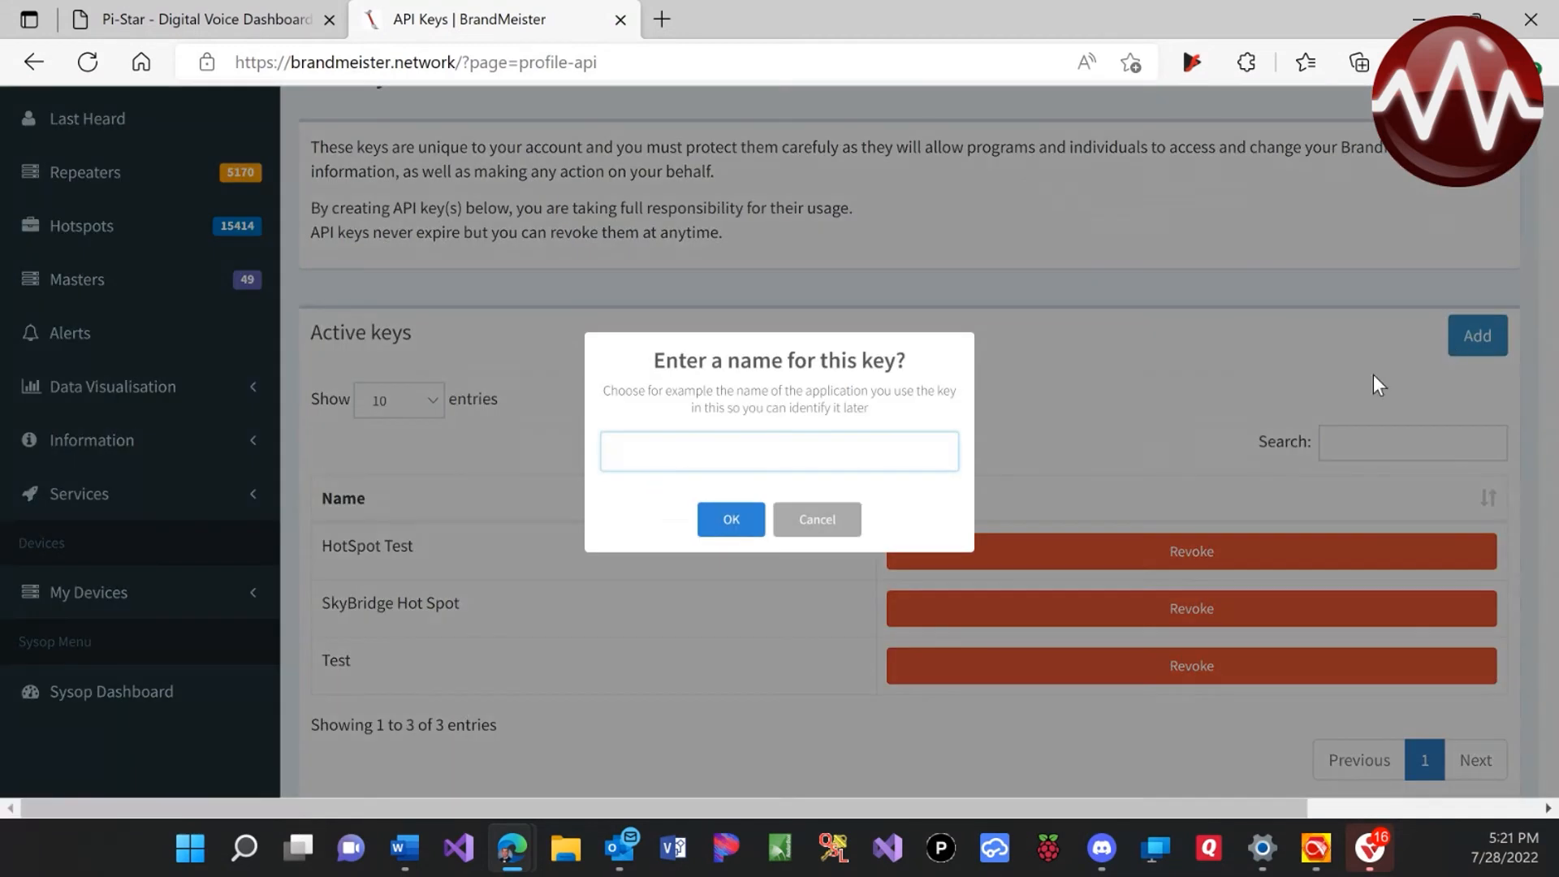
text(AMA Sk)
text(y)
text(Bridge S)
text(etip)
key(BackSpace)
key(BackSpace)
text(up)
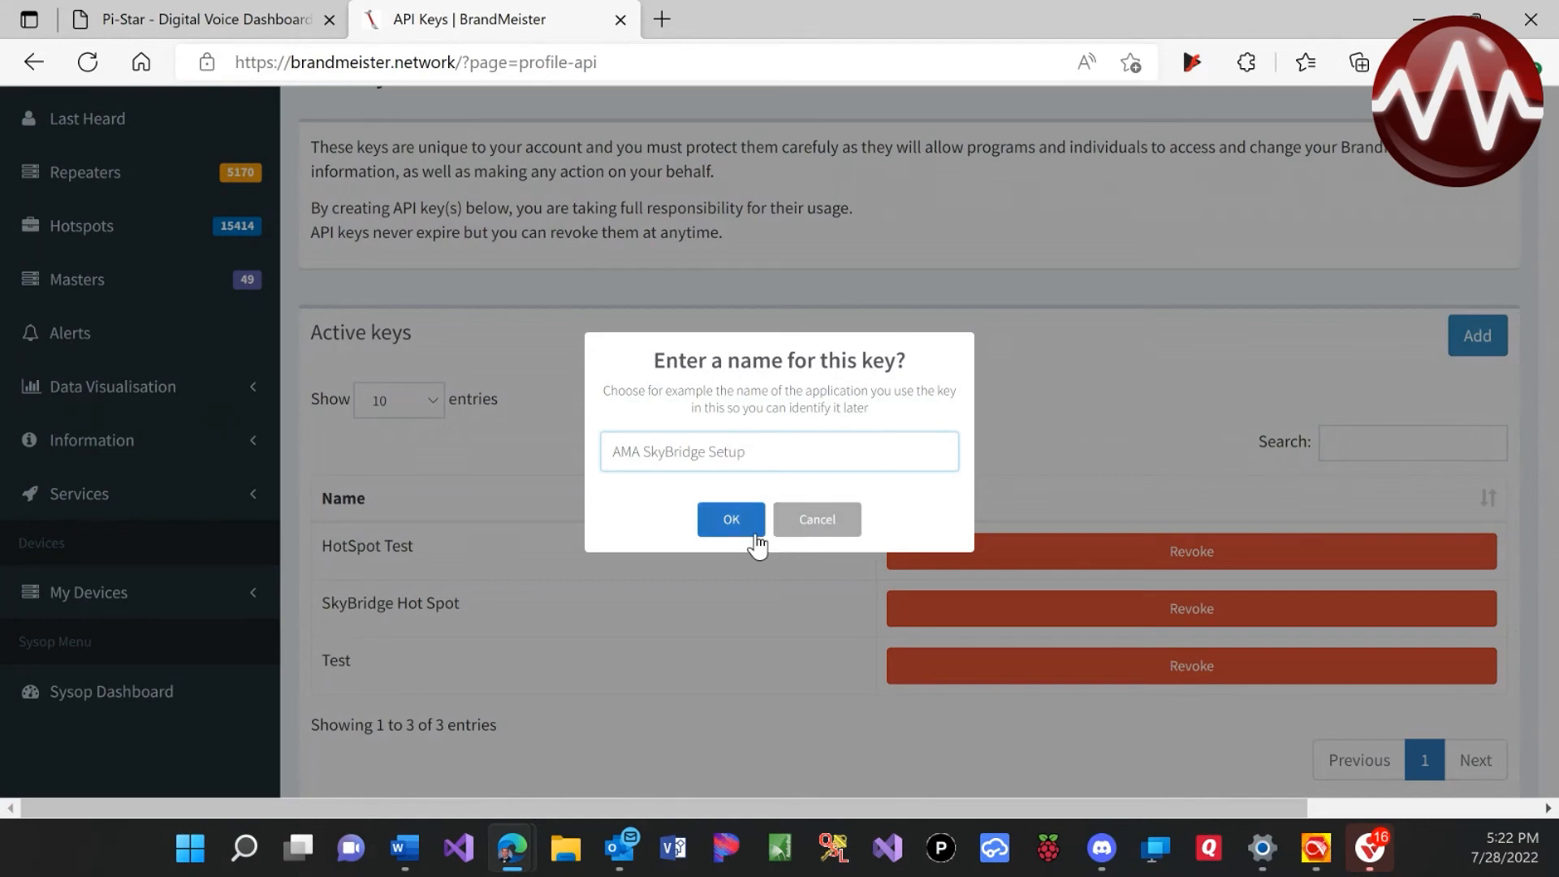
click(739, 530)
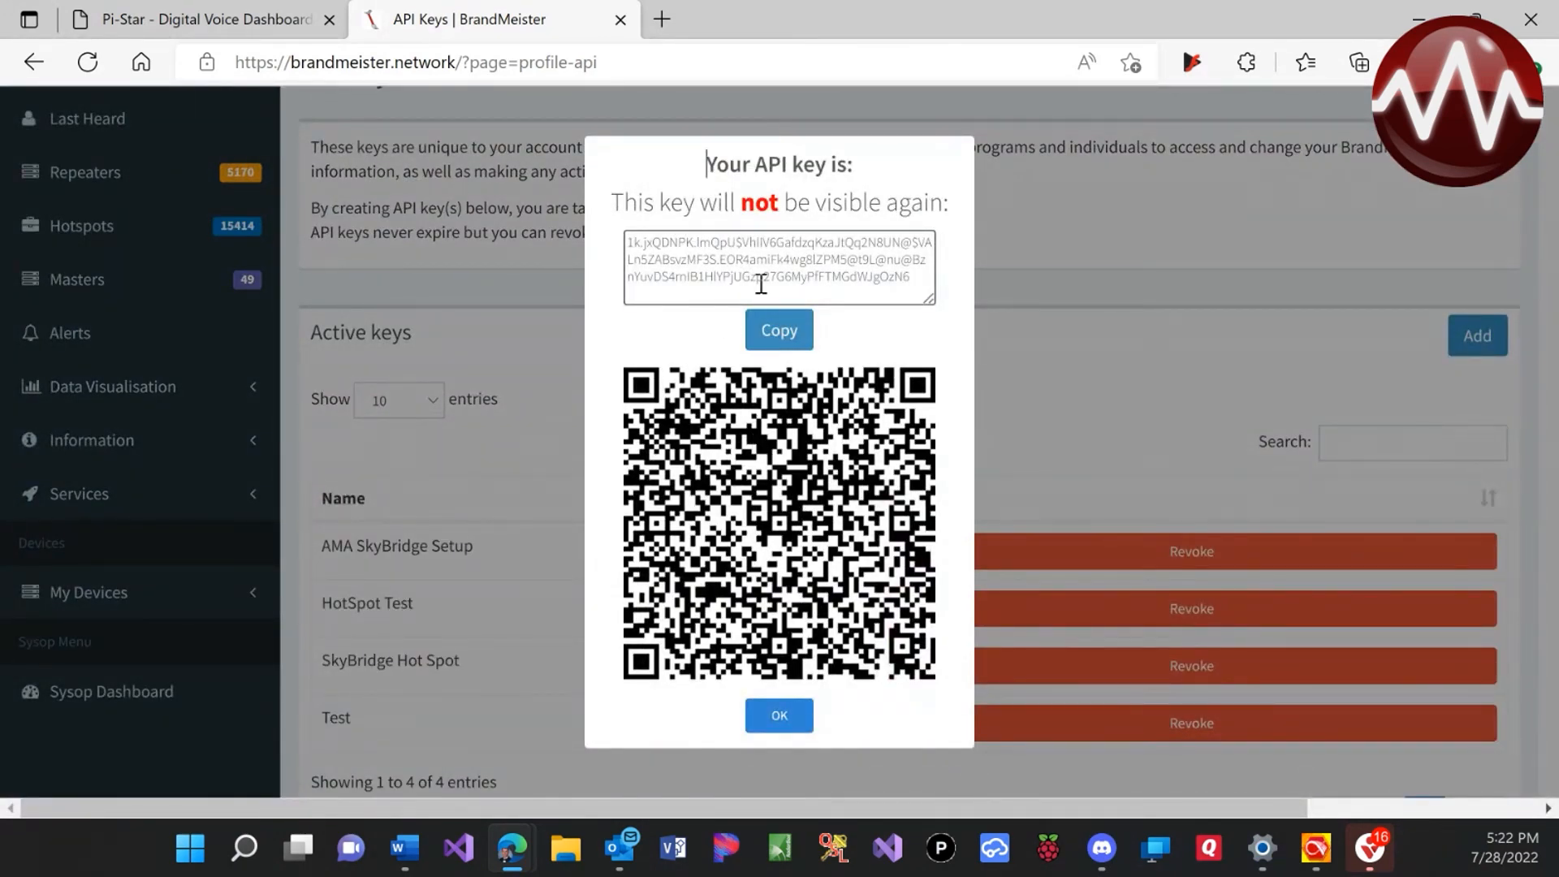
click(772, 337)
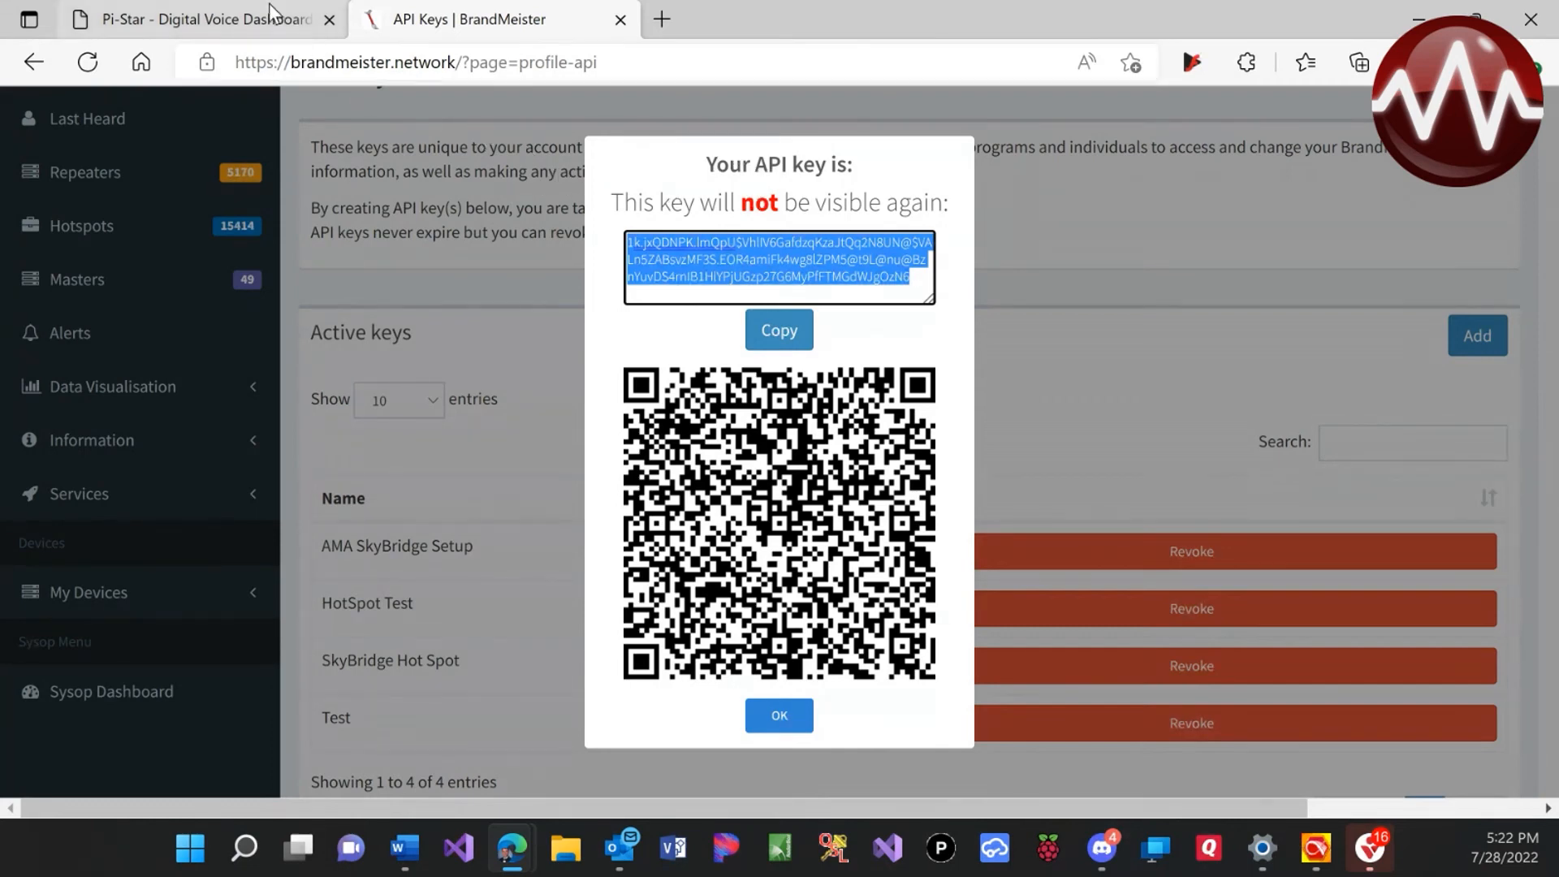
Paste the copied API key into Pi-Star's BM API apikey box, apply, and verify it
click(221, 21)
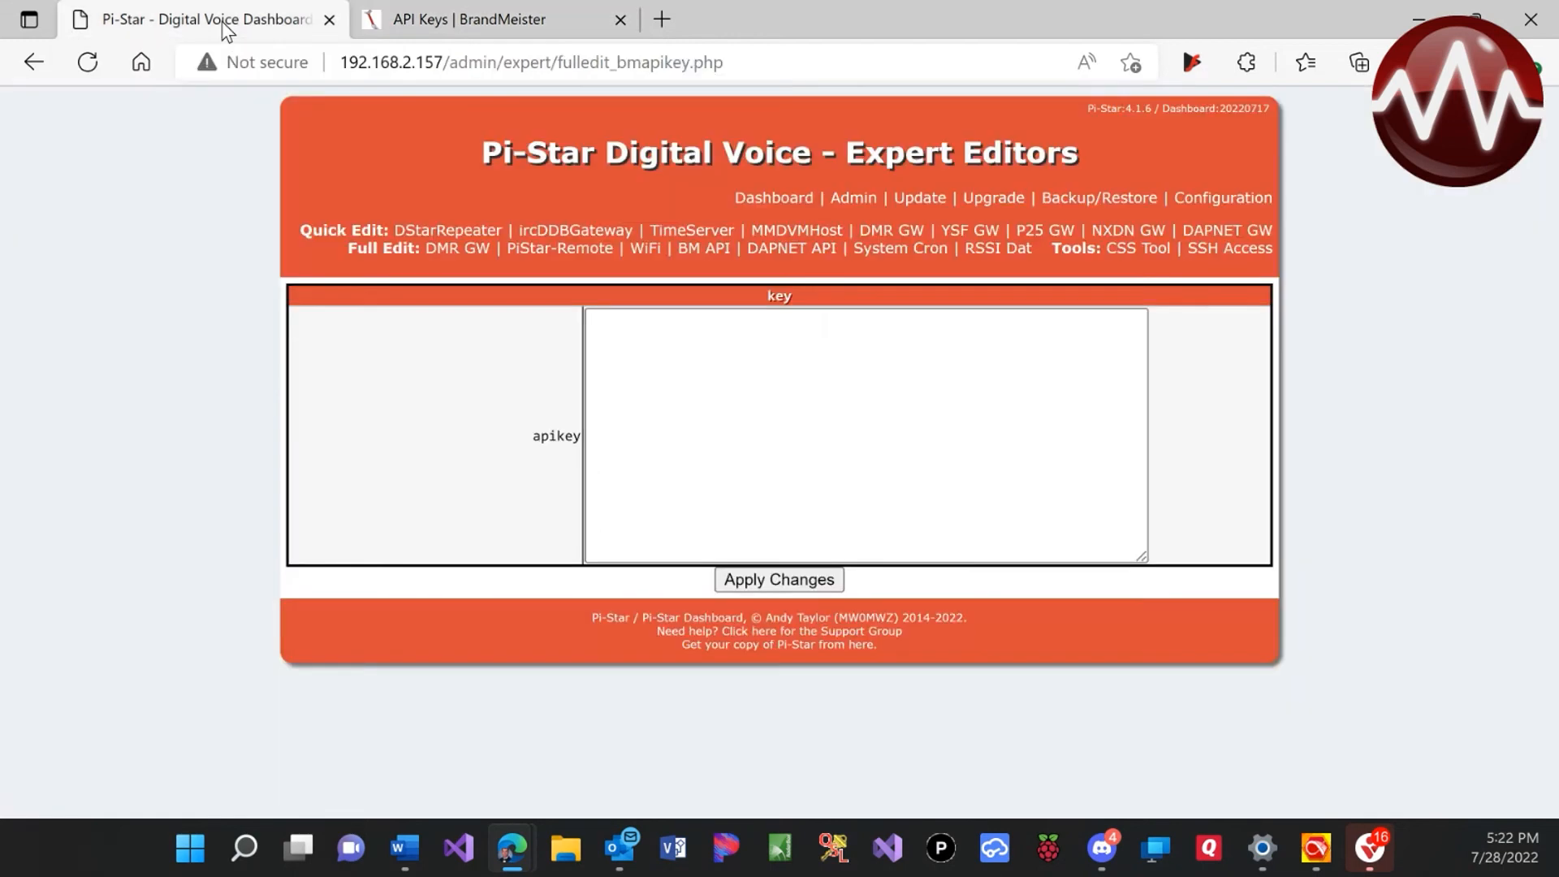
click(837, 468)
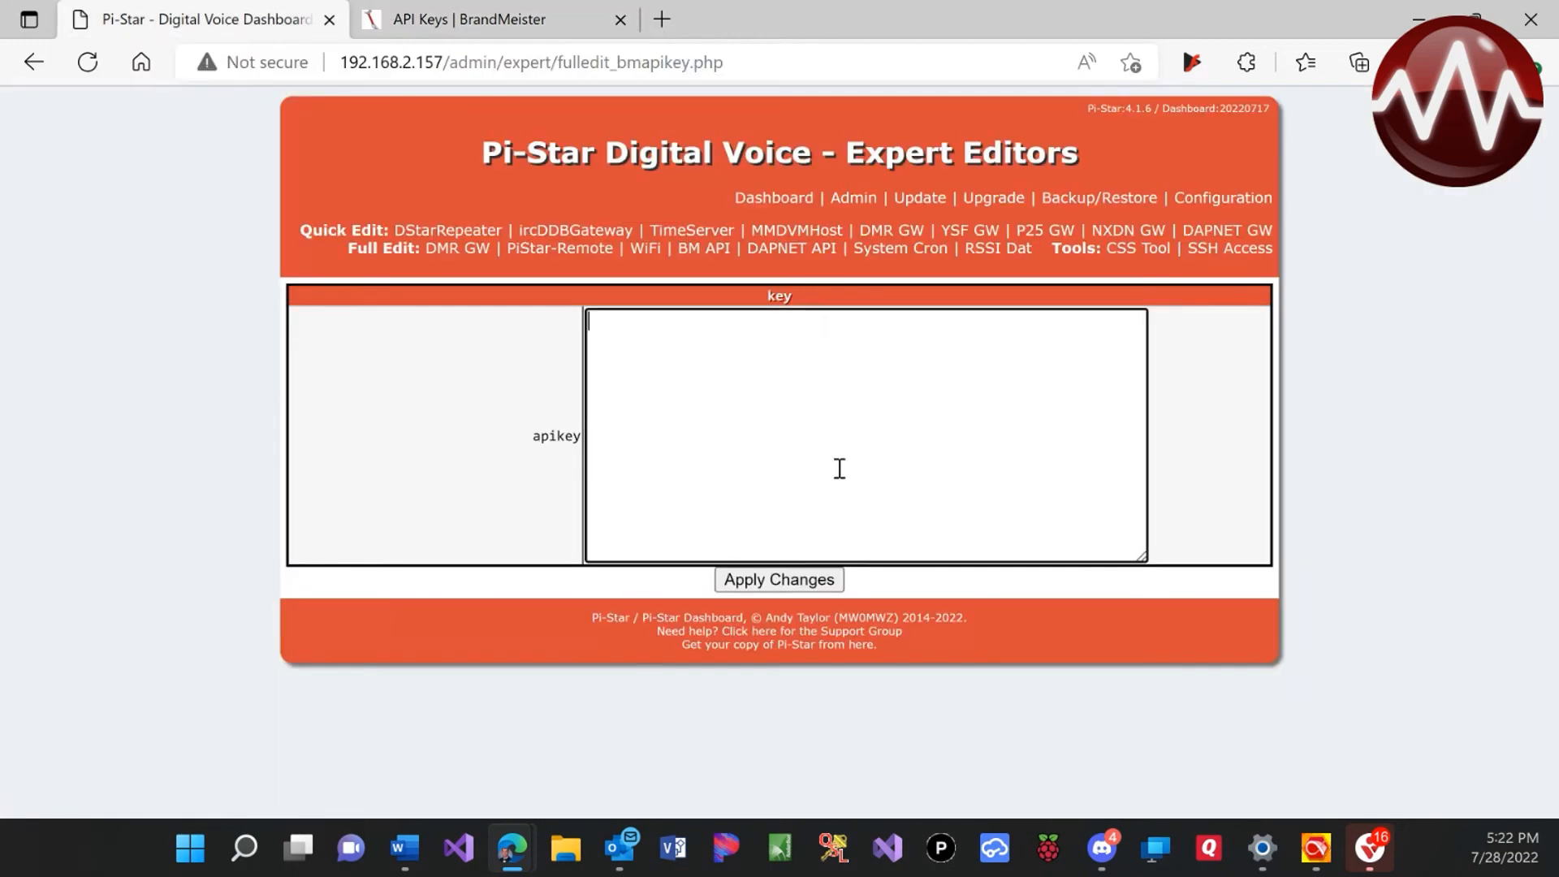
key(ctrl+v)
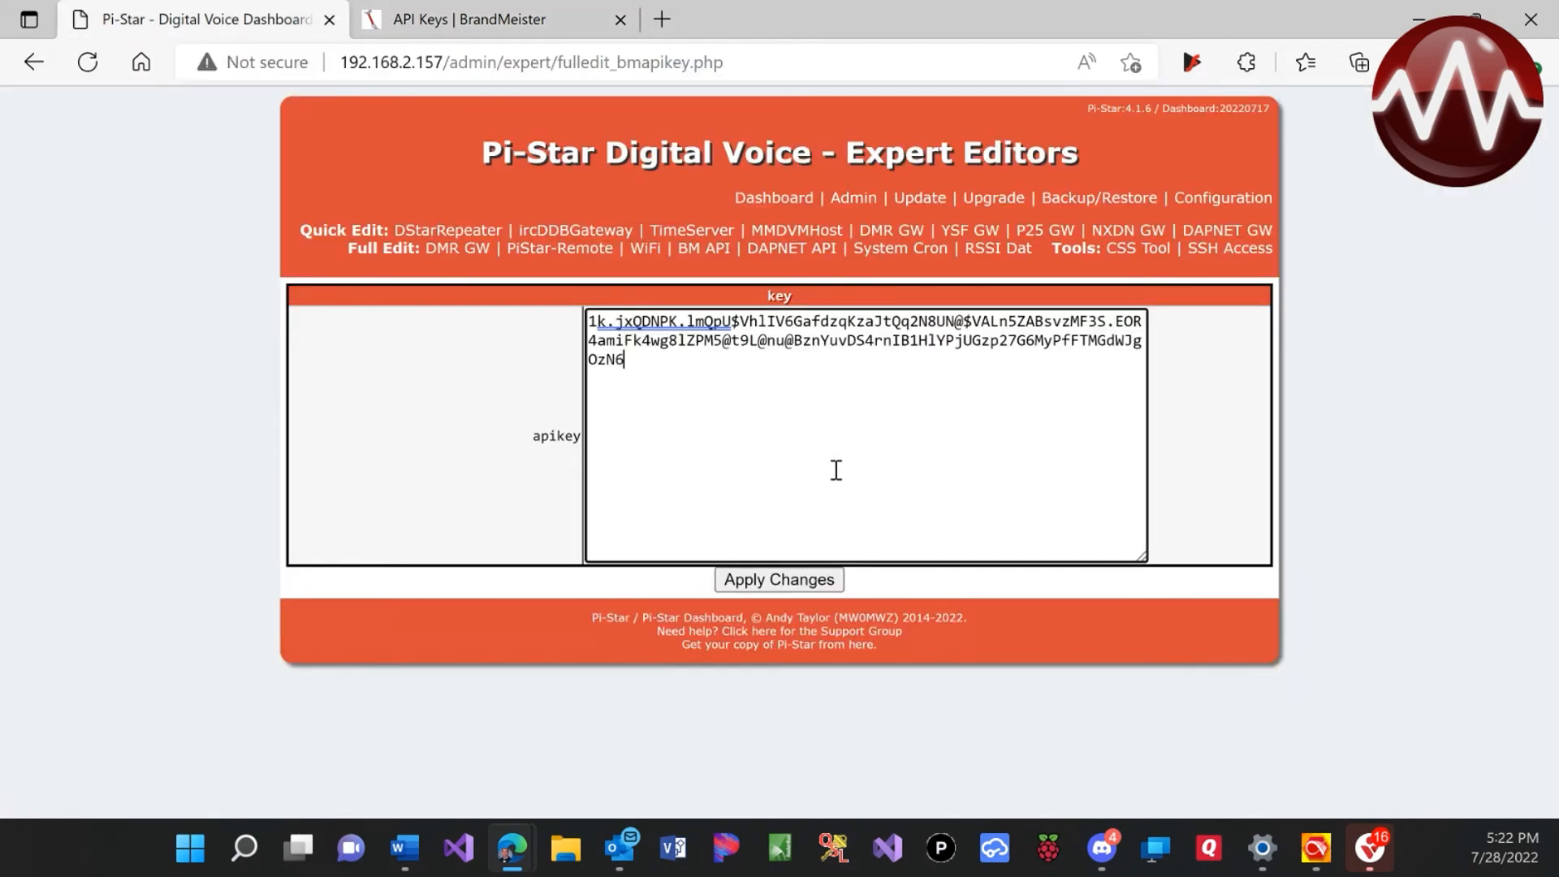
click(766, 581)
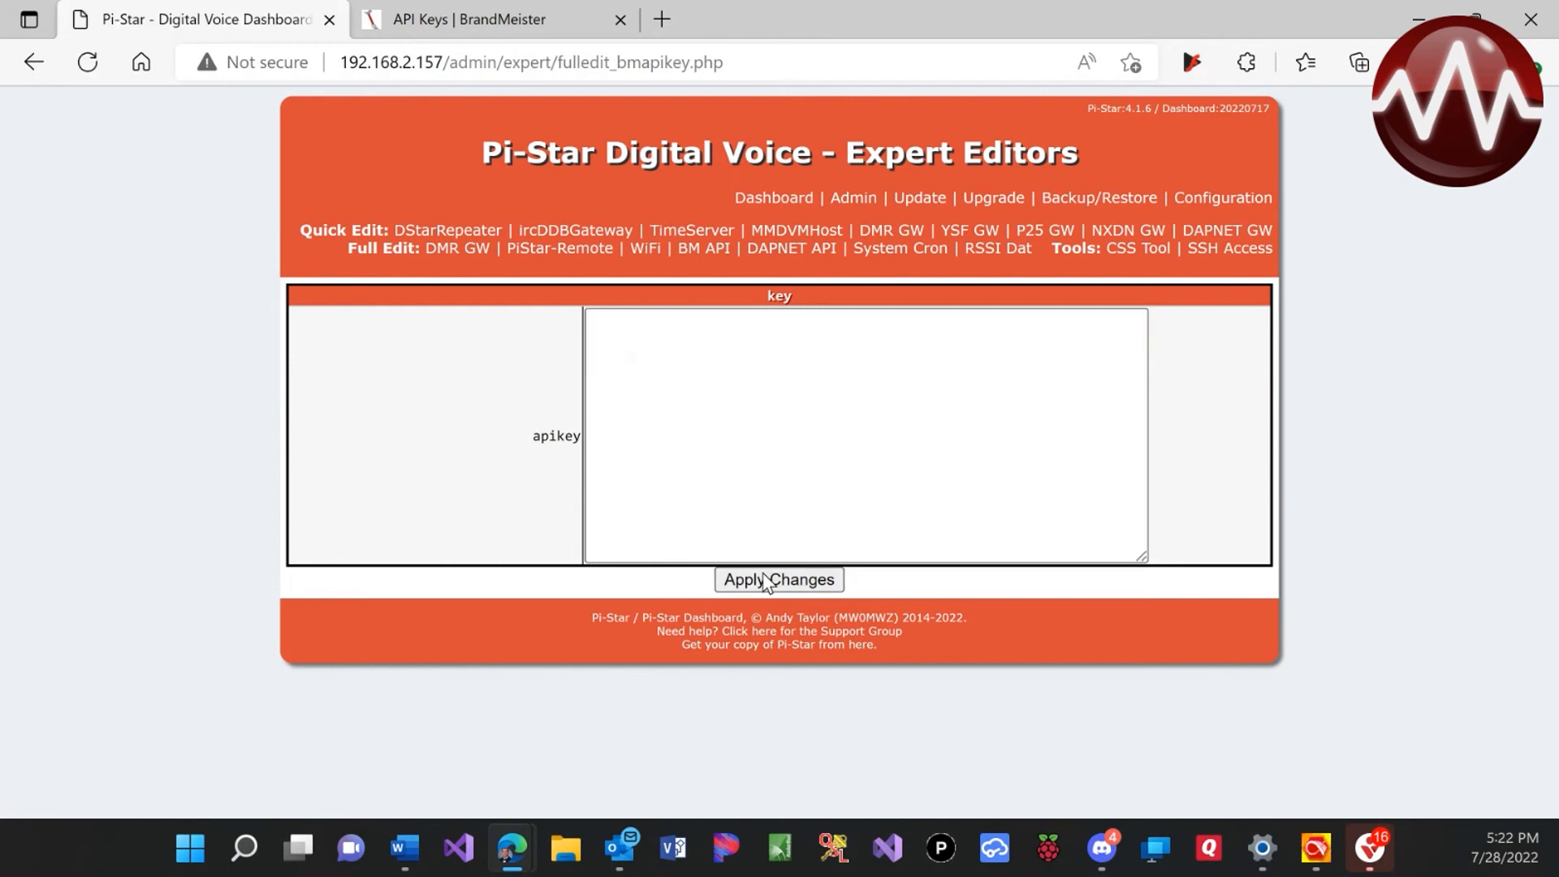
click(690, 257)
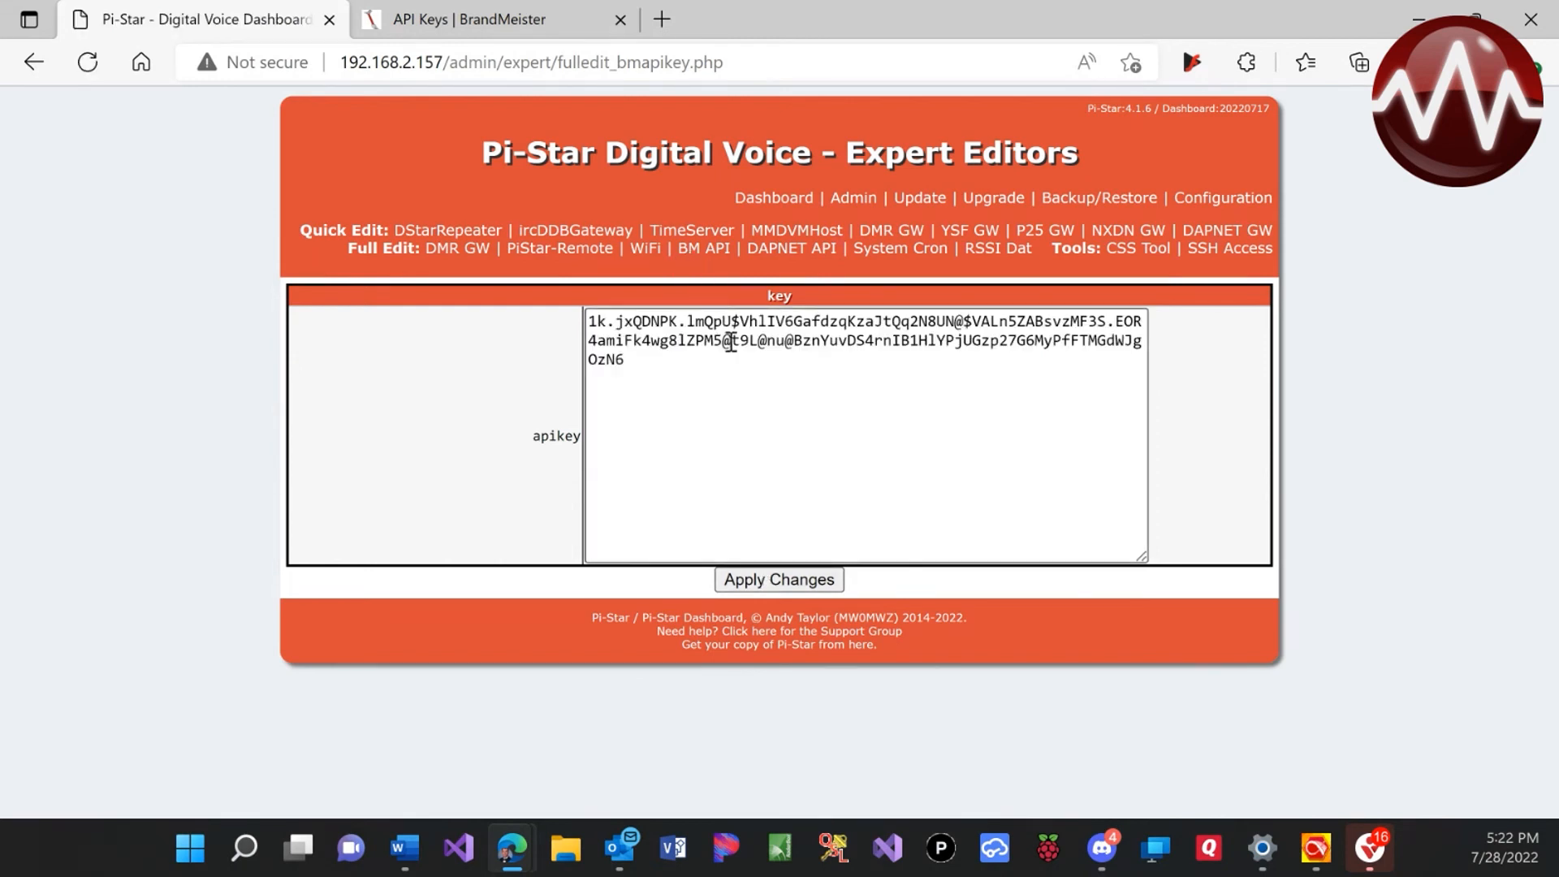
click(843, 198)
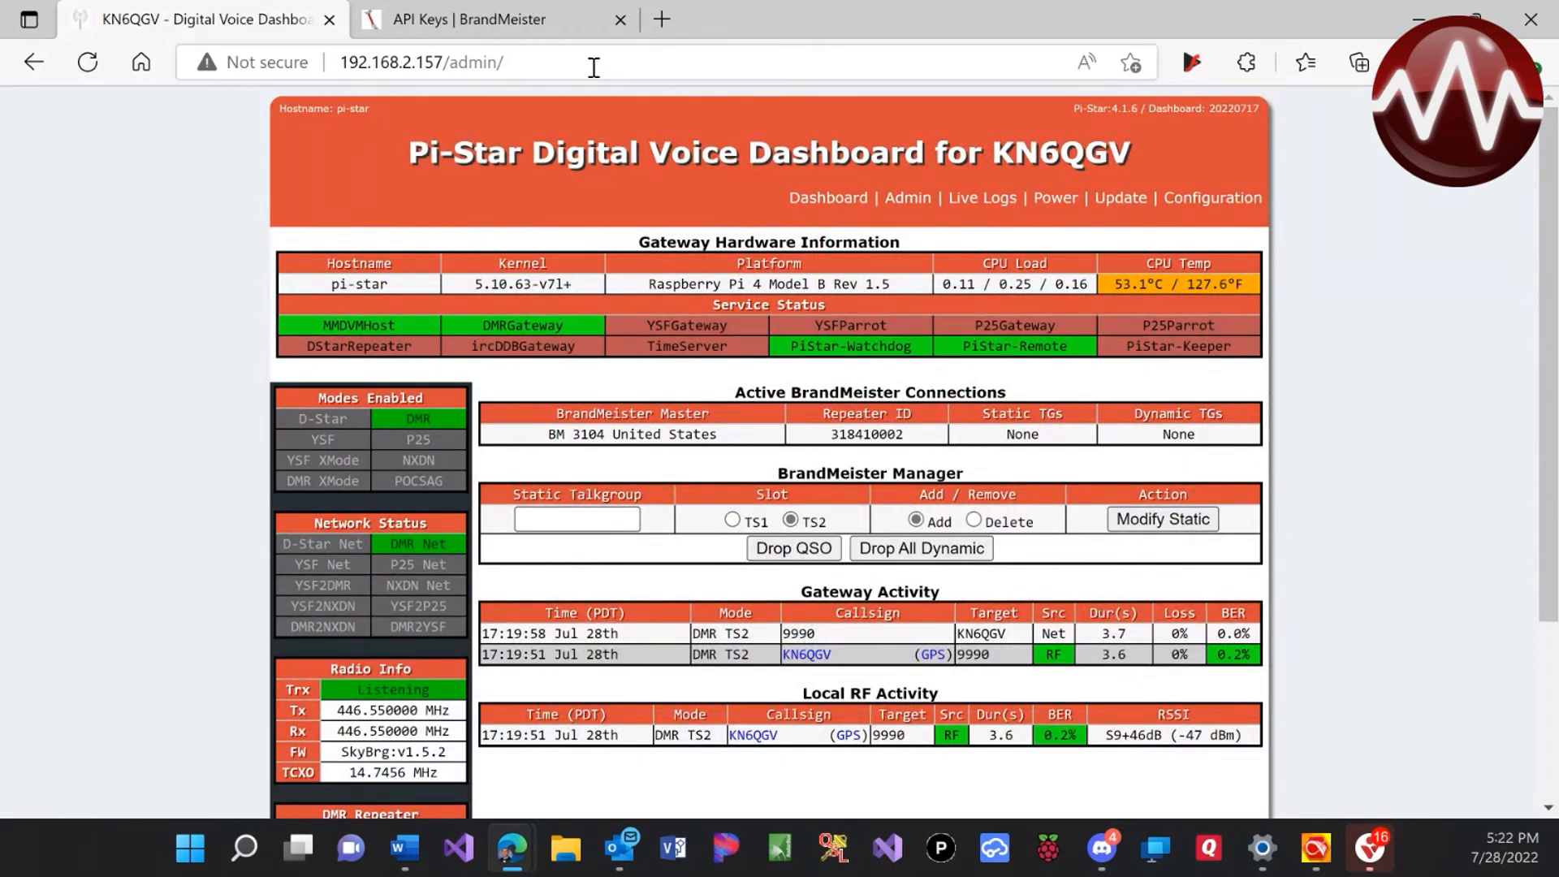
Dismiss the BrandMeister key dialog and open the hotspot's device page at Static Talkgroups
click(531, 27)
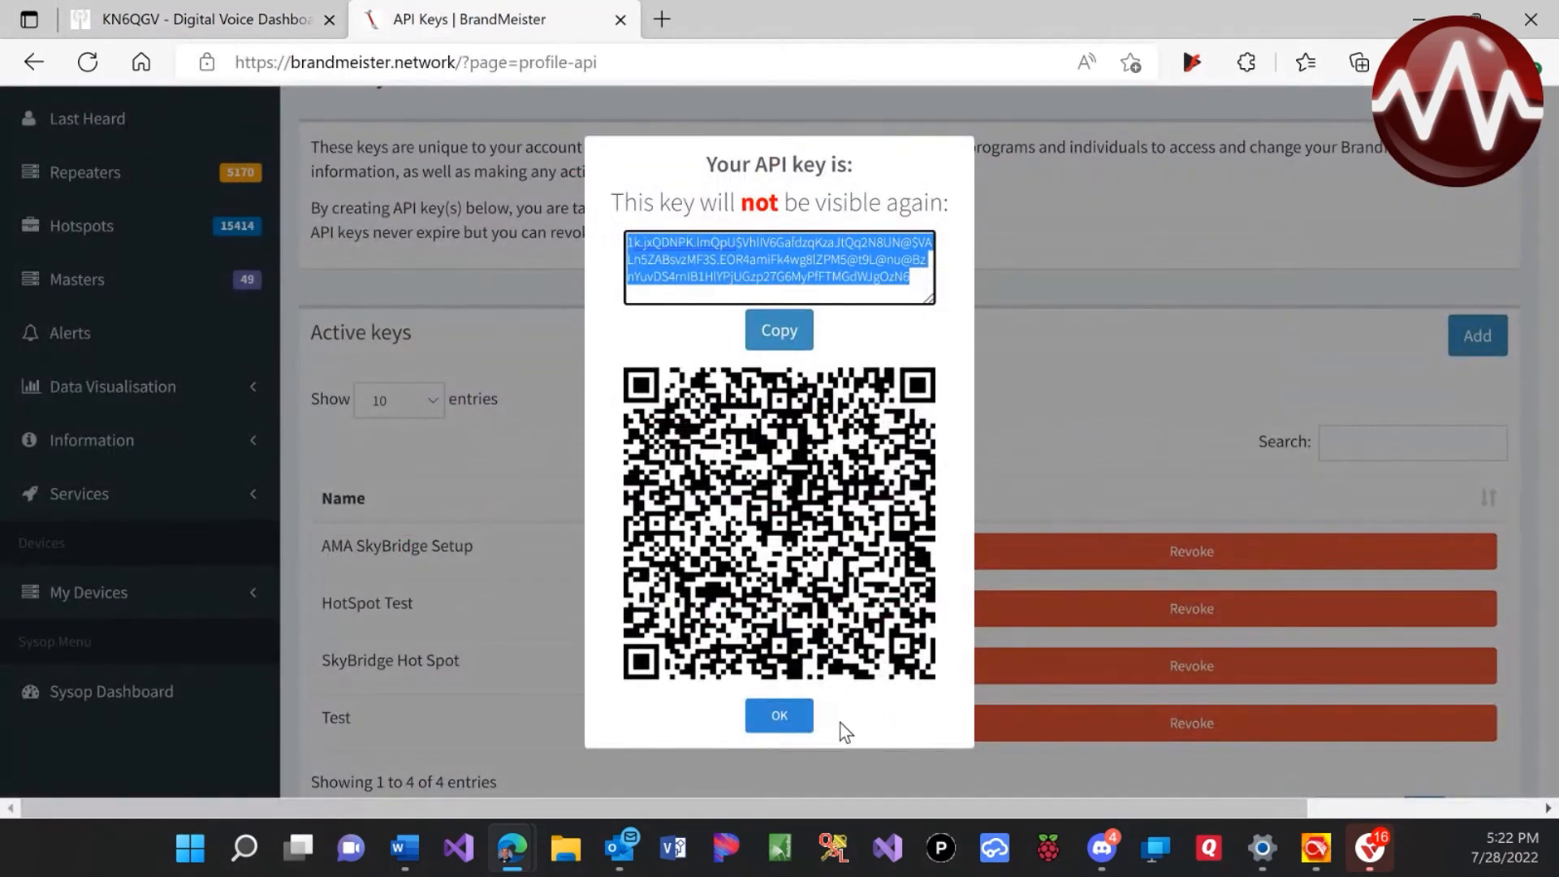
click(793, 729)
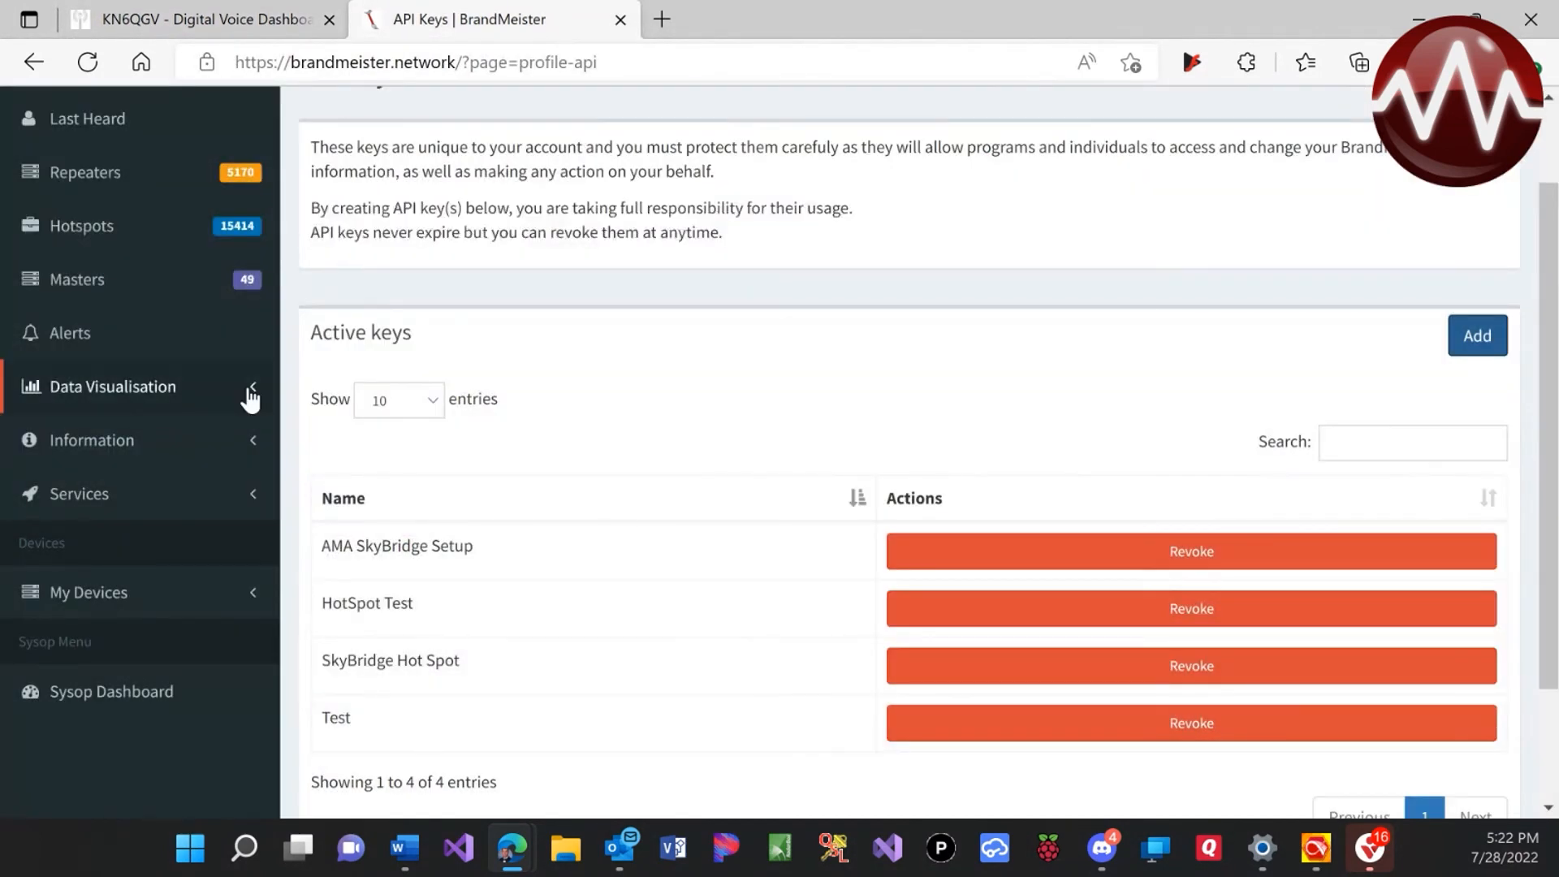
click(98, 605)
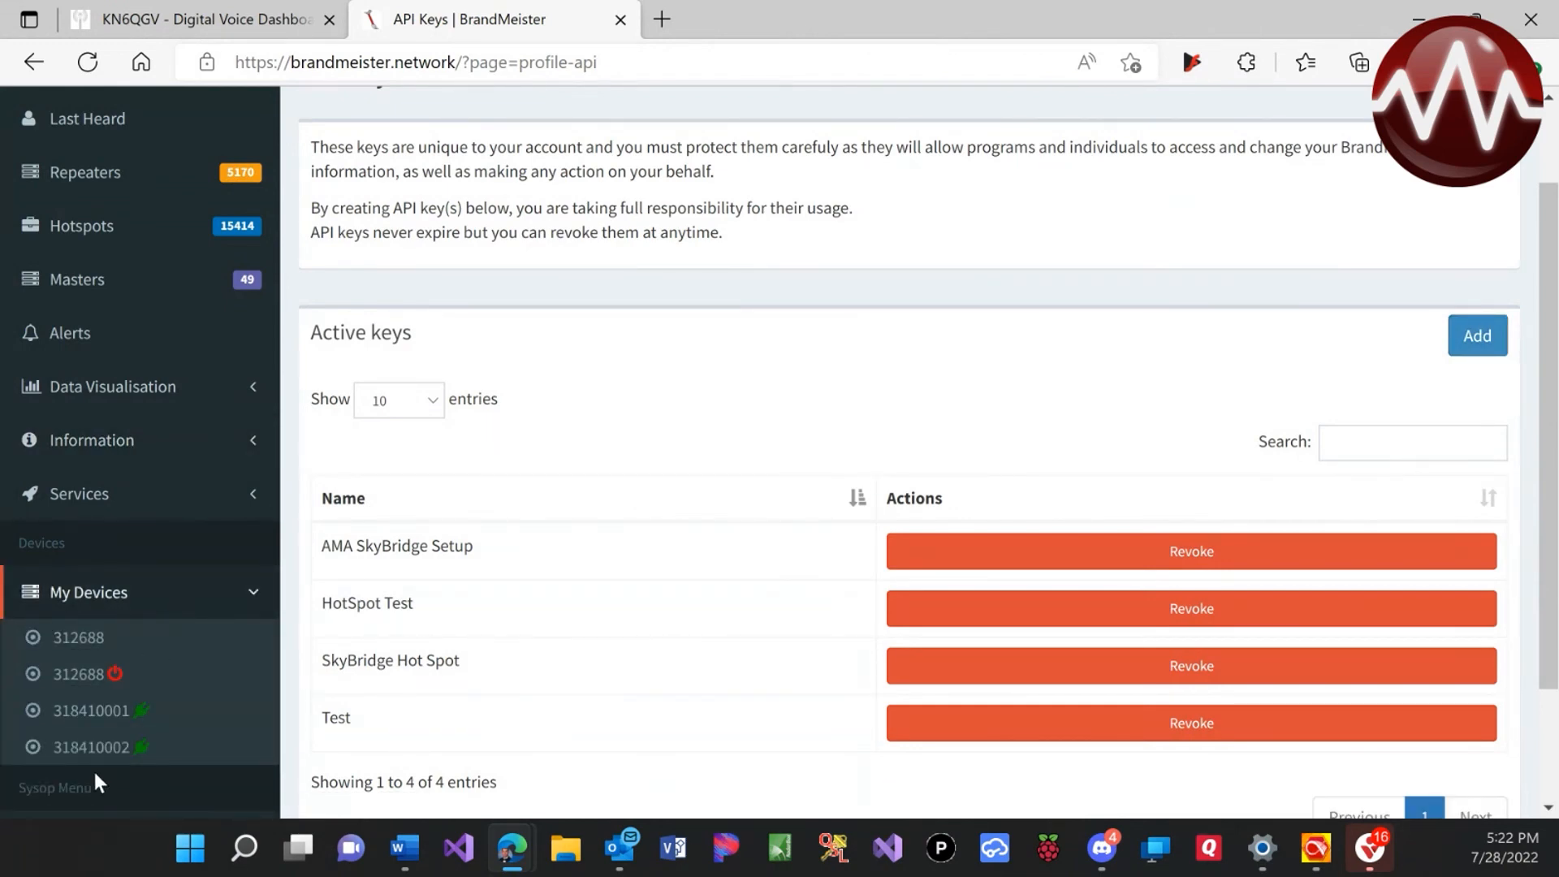
click(101, 757)
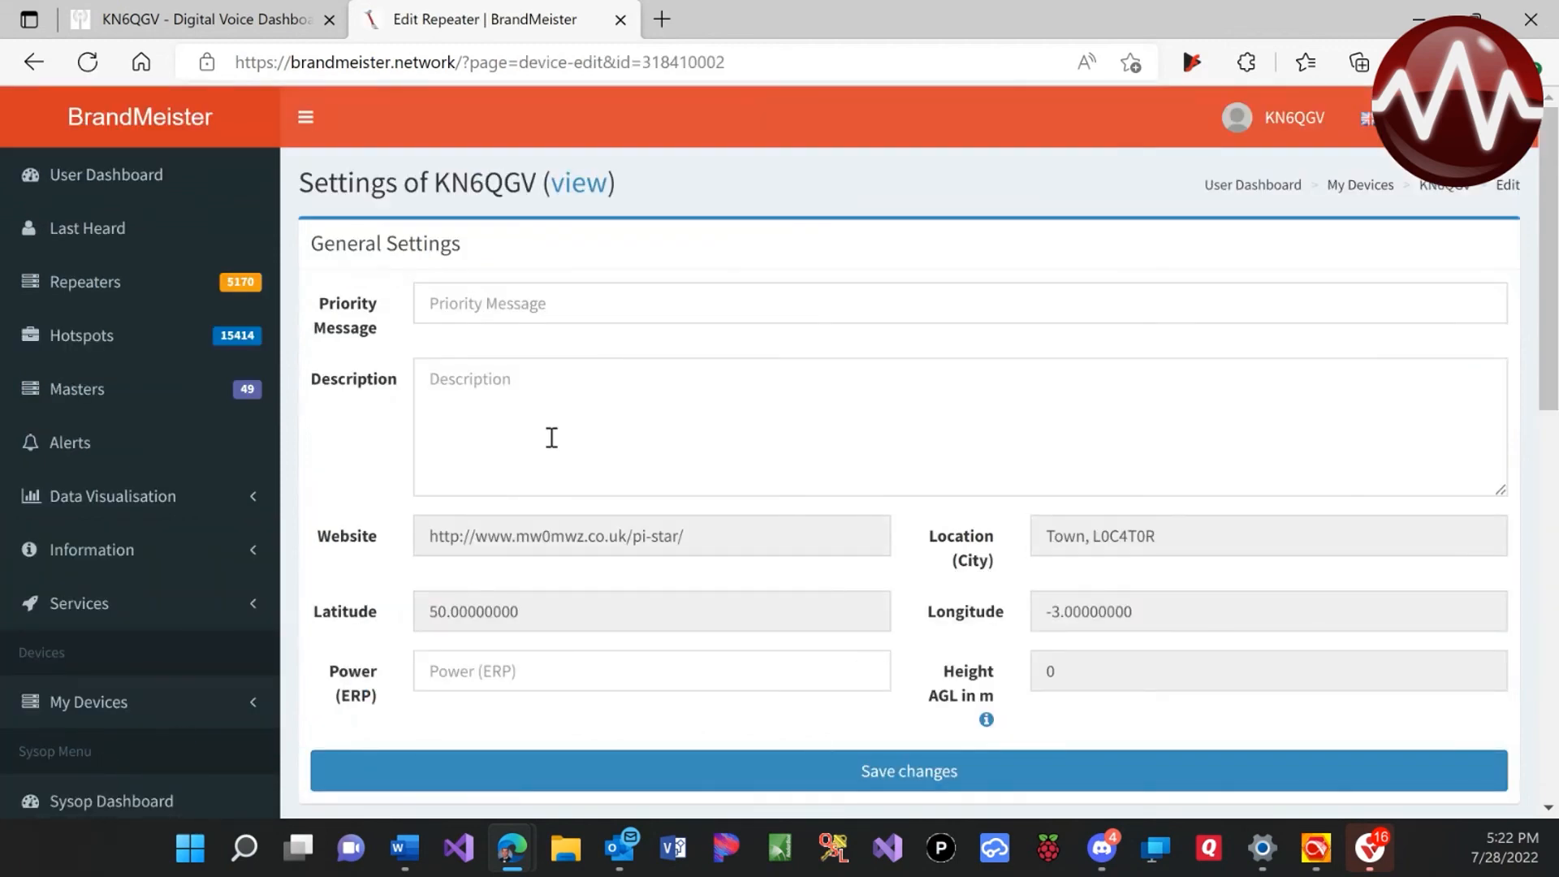
scroll(983, 605, down, 4)
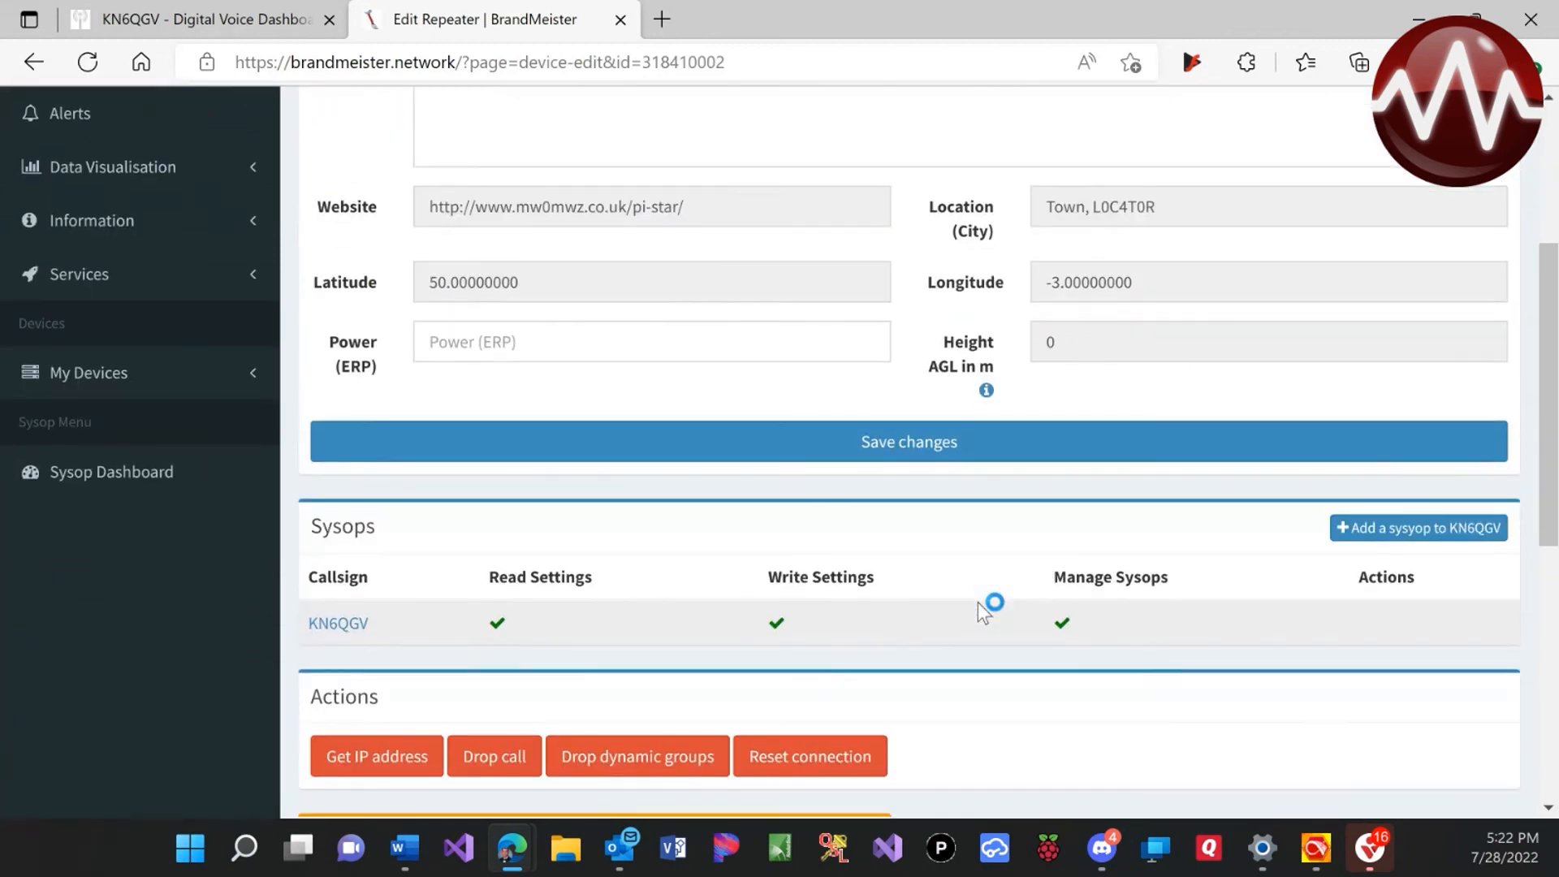
scroll(978, 602, down, 3)
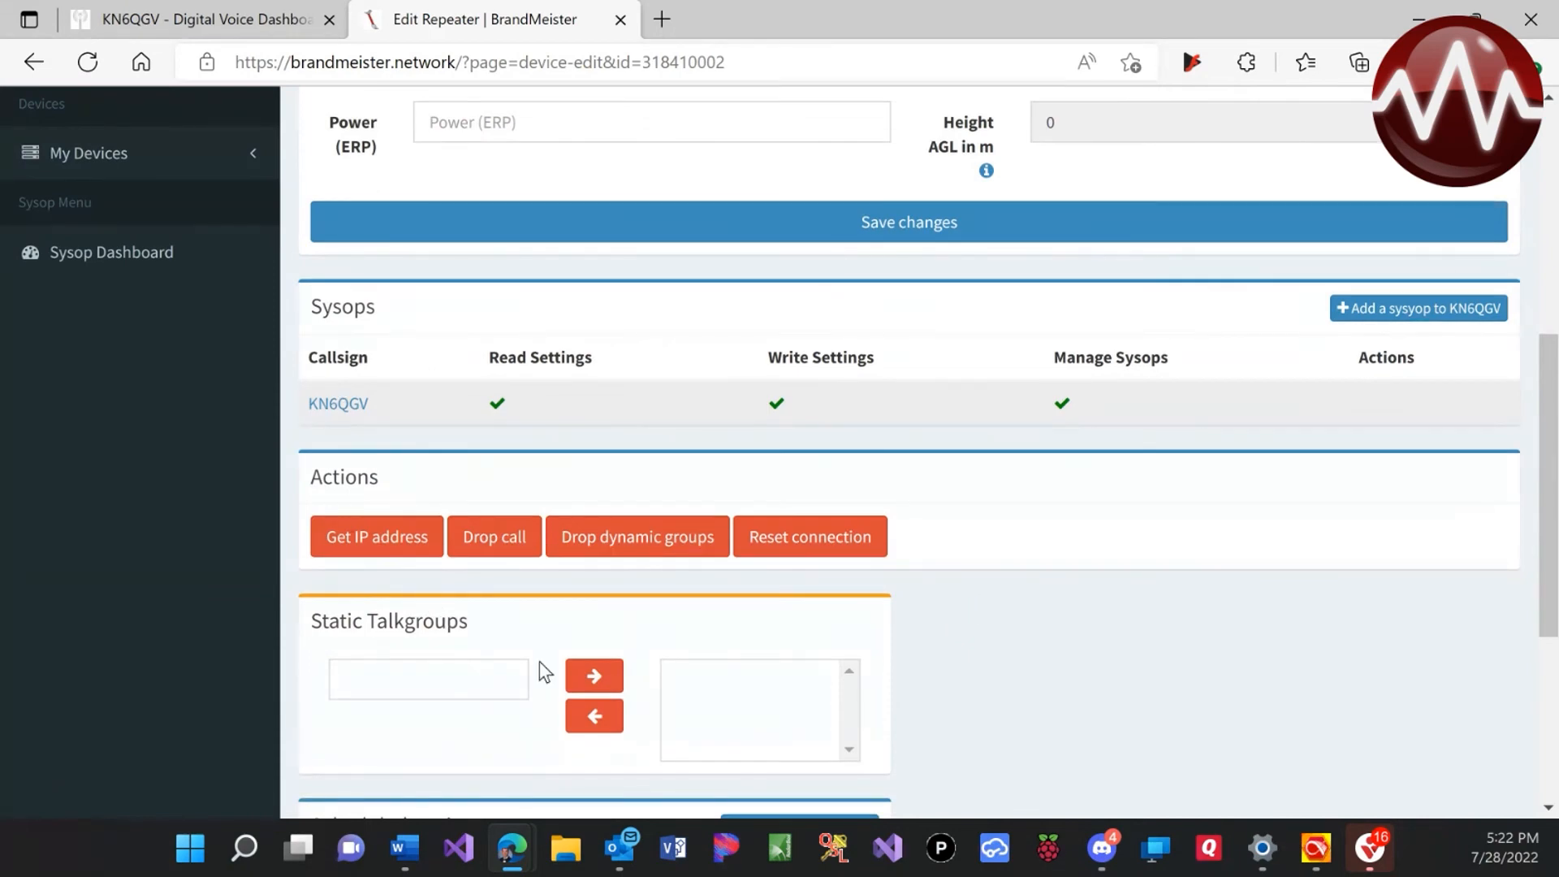
click(228, 23)
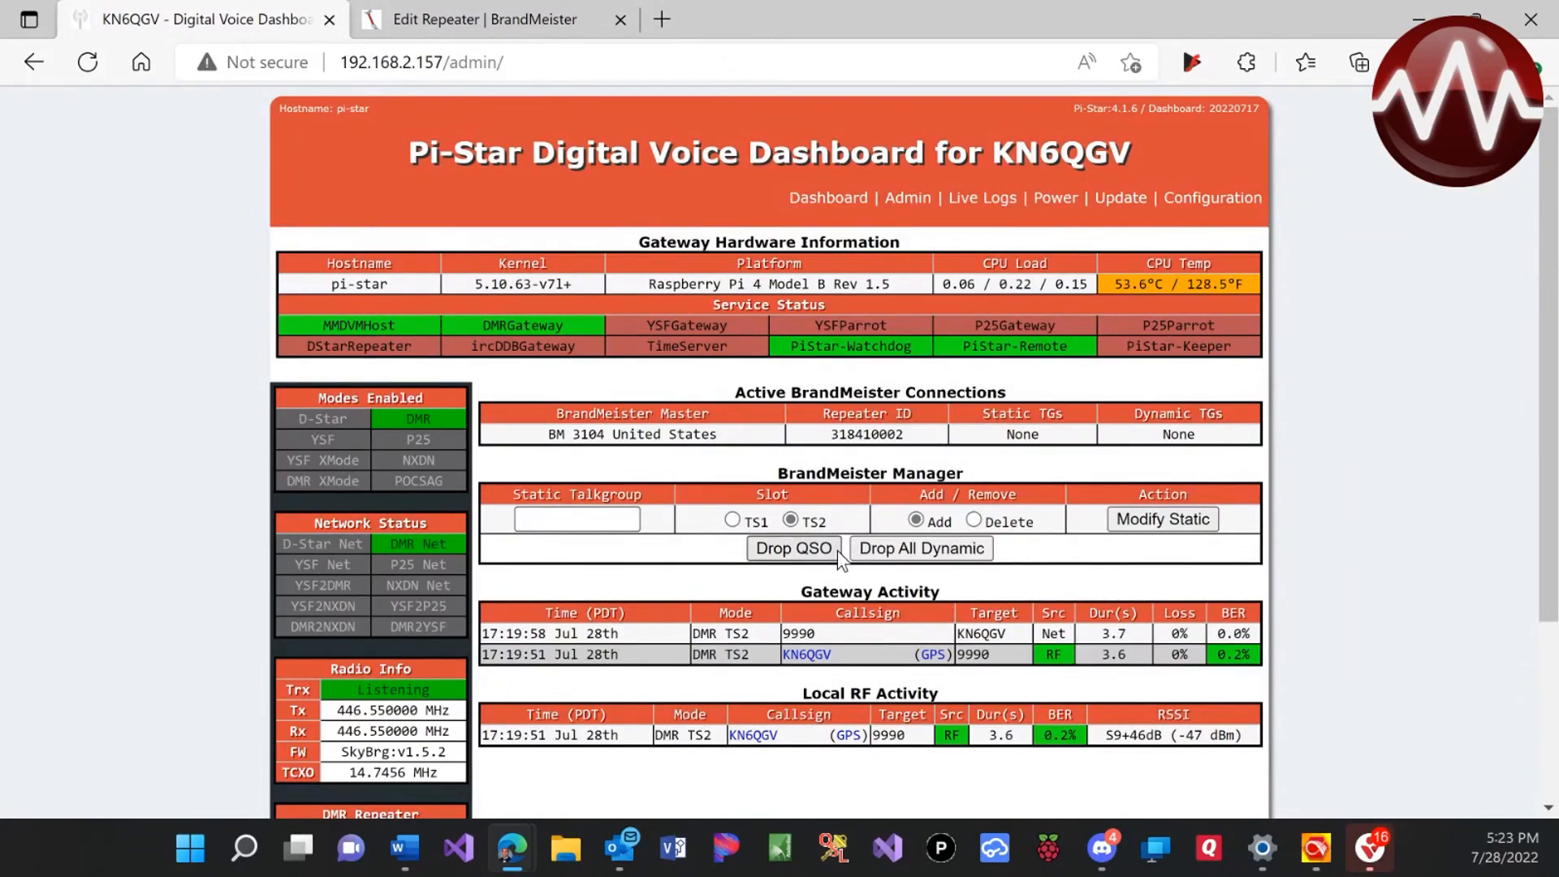
Link talkgroup 3100 as a static talkgroup on TS2 in BrandMeister Manager
click(619, 527)
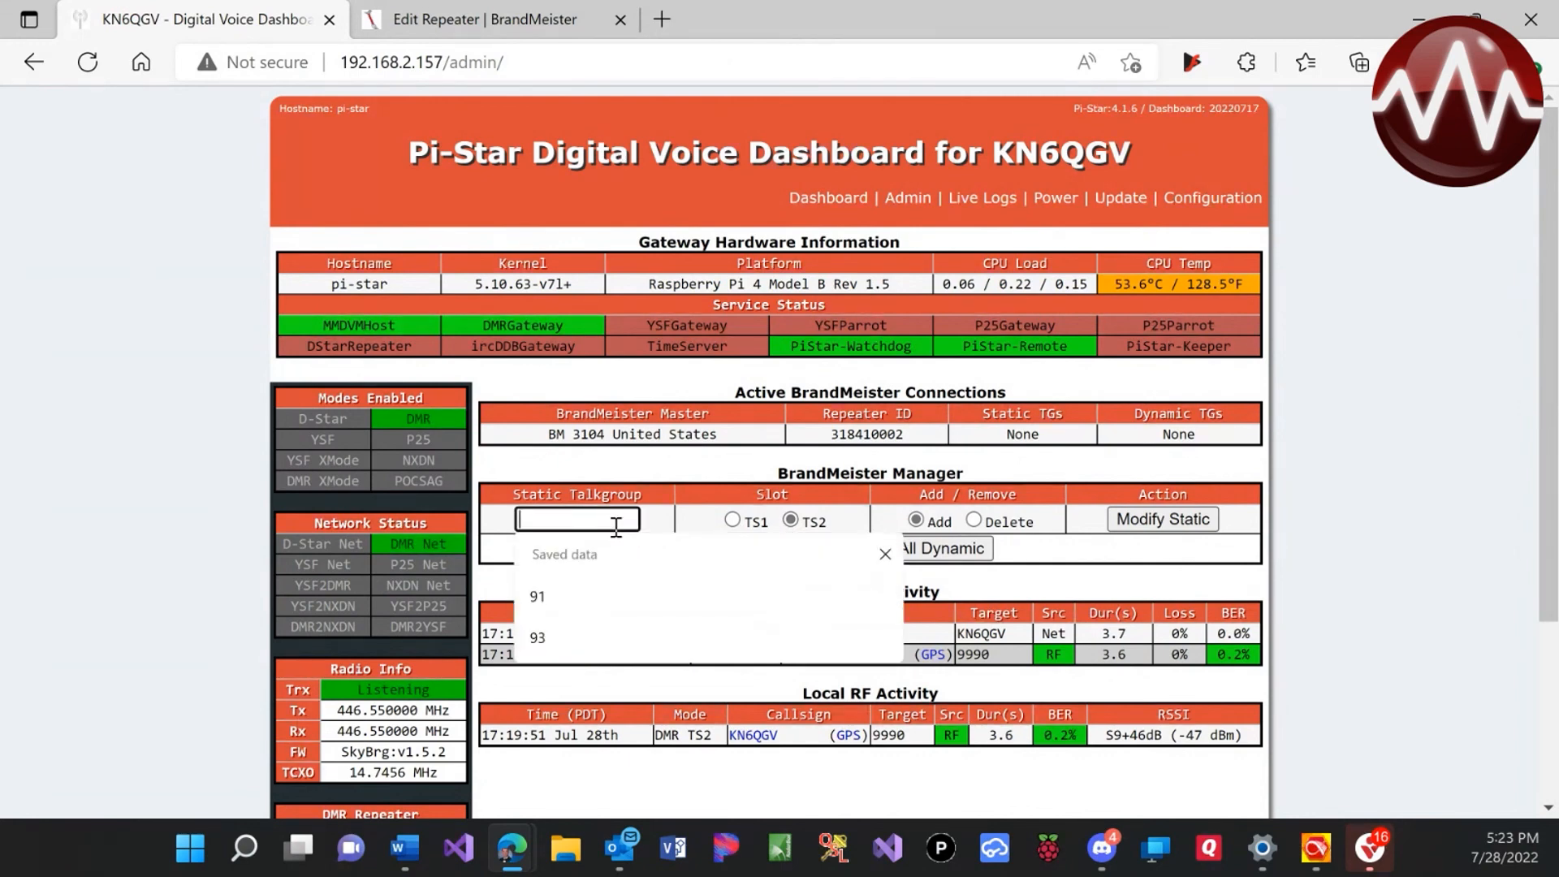
text(3100)
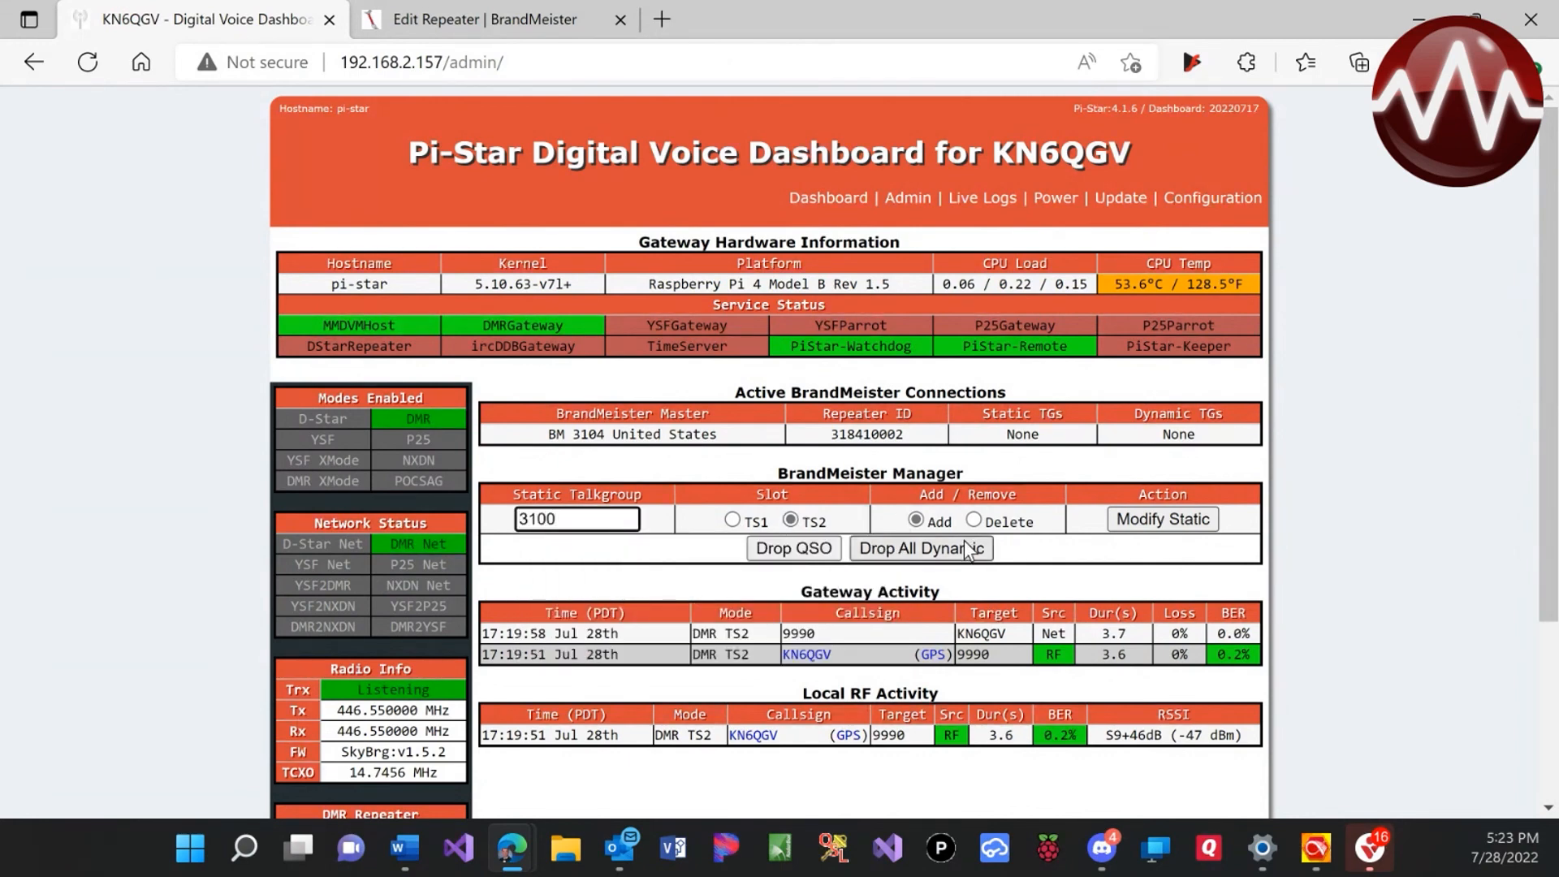
click(1141, 522)
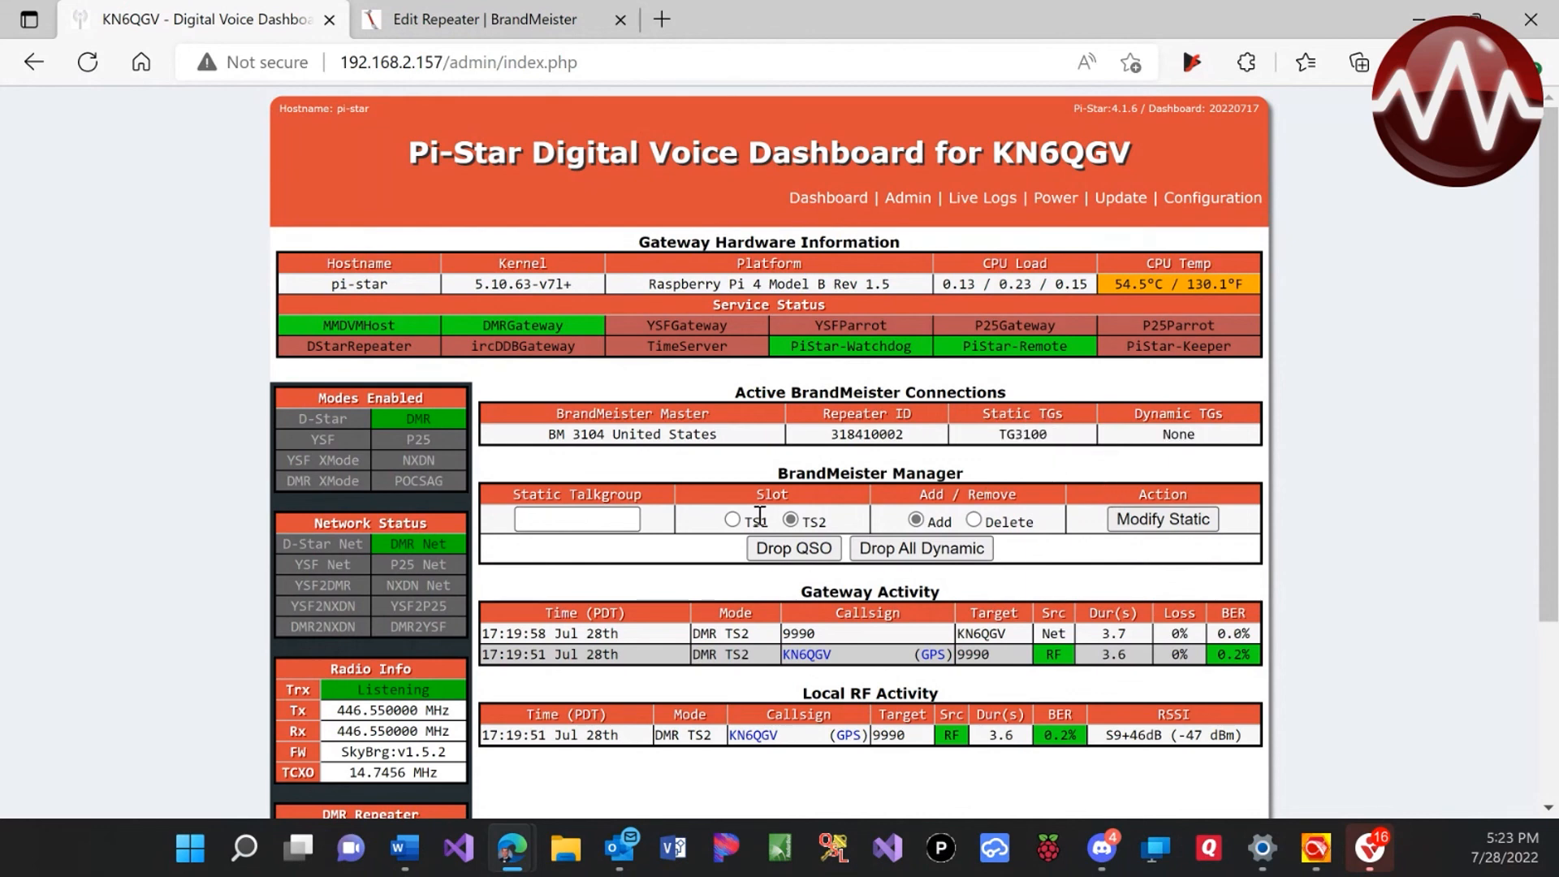
Delete static talkgroup 3100 so Static TGs return to None
click(581, 521)
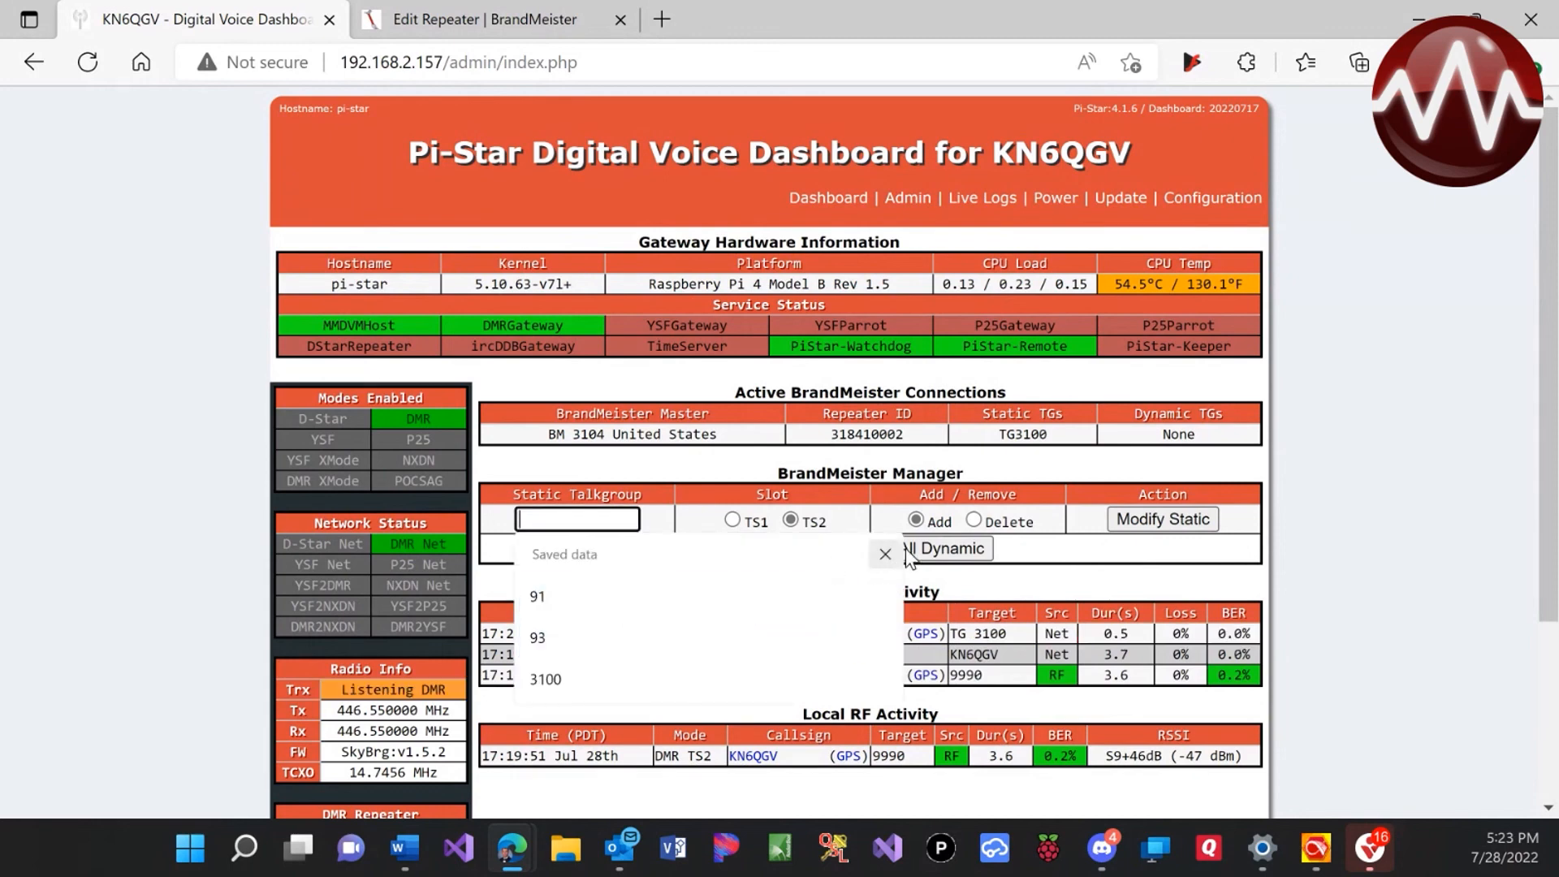
click(1140, 585)
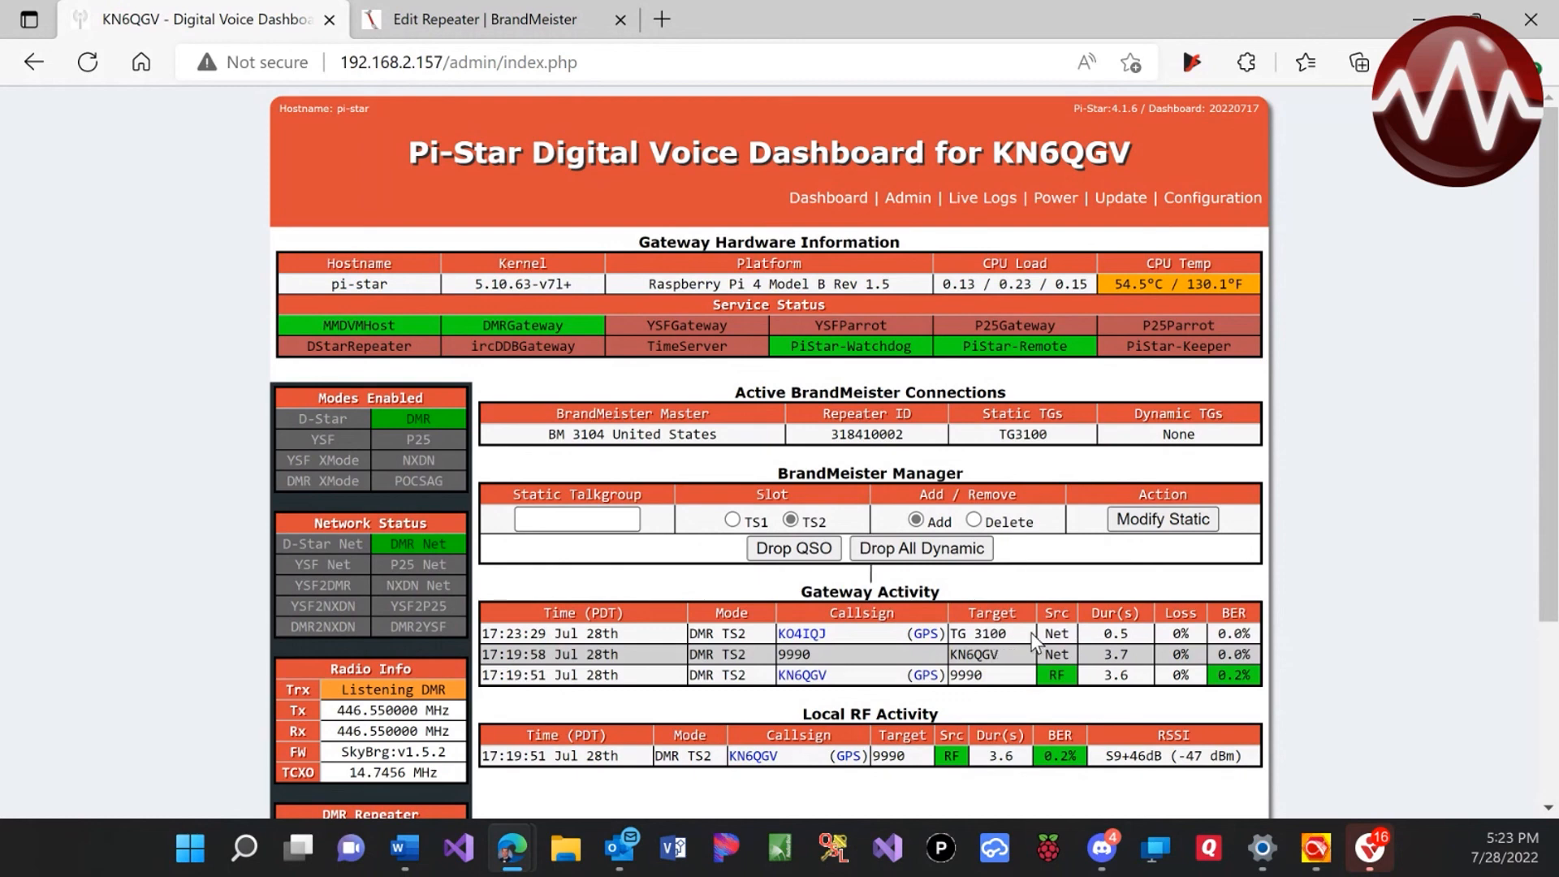
click(581, 518)
text(3100)
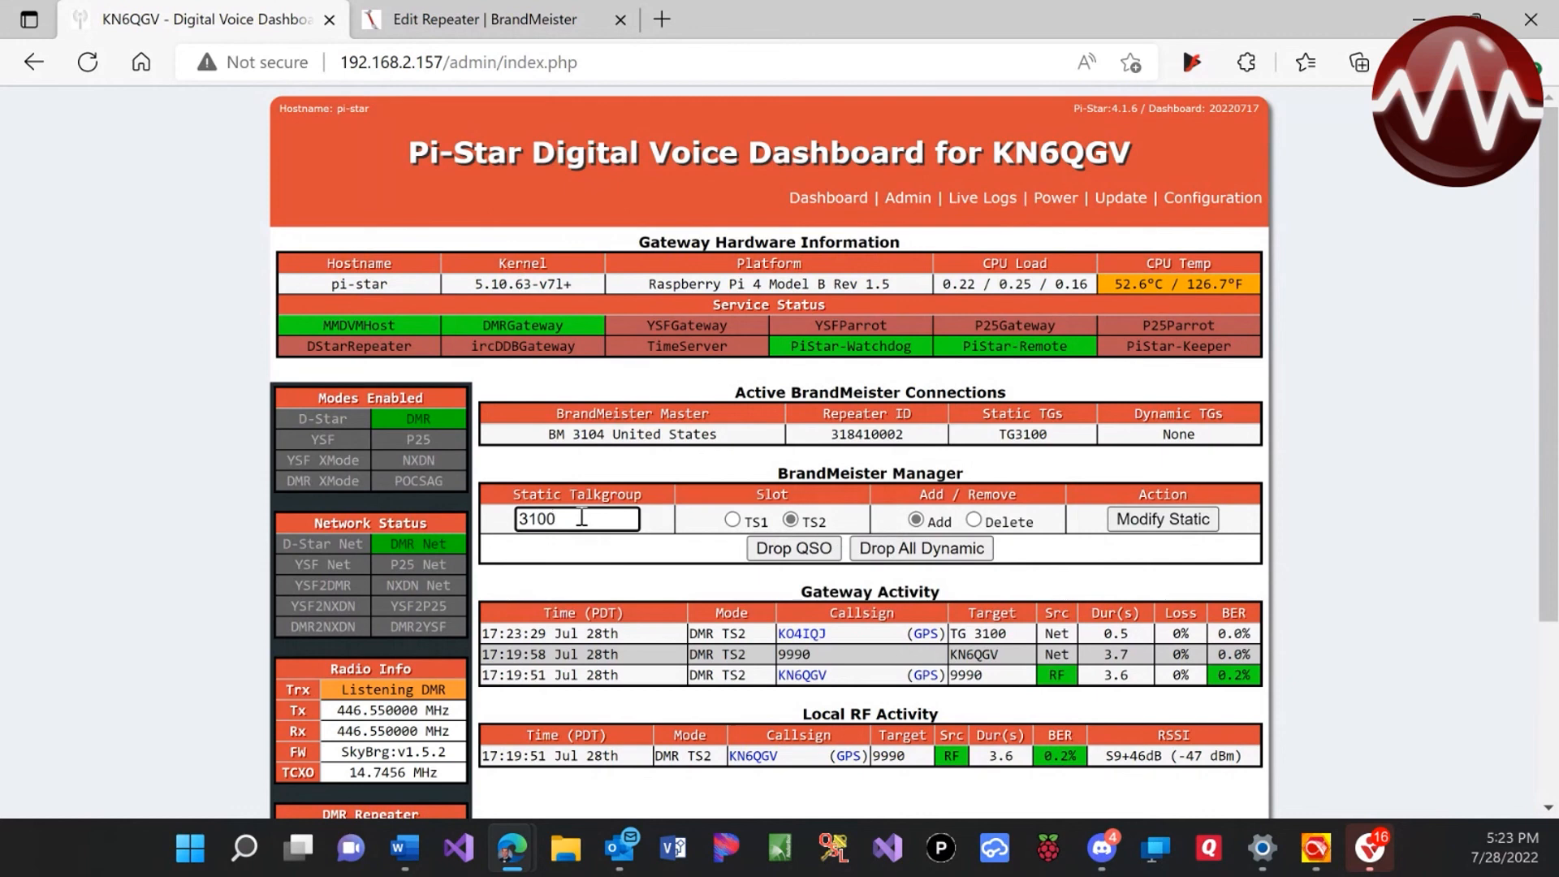
click(1000, 521)
click(974, 521)
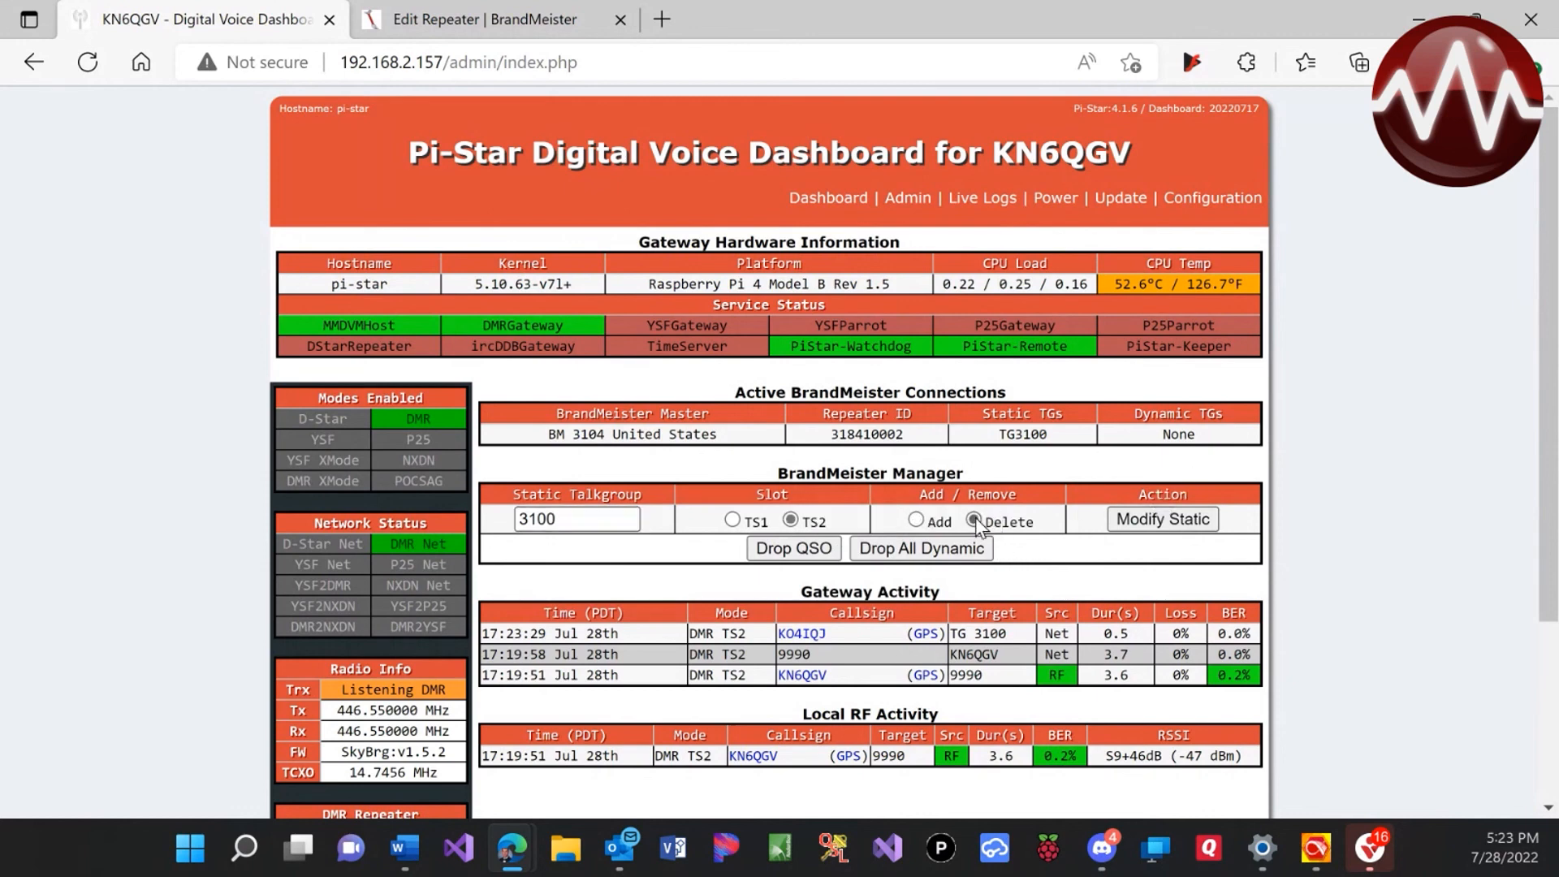
click(1160, 525)
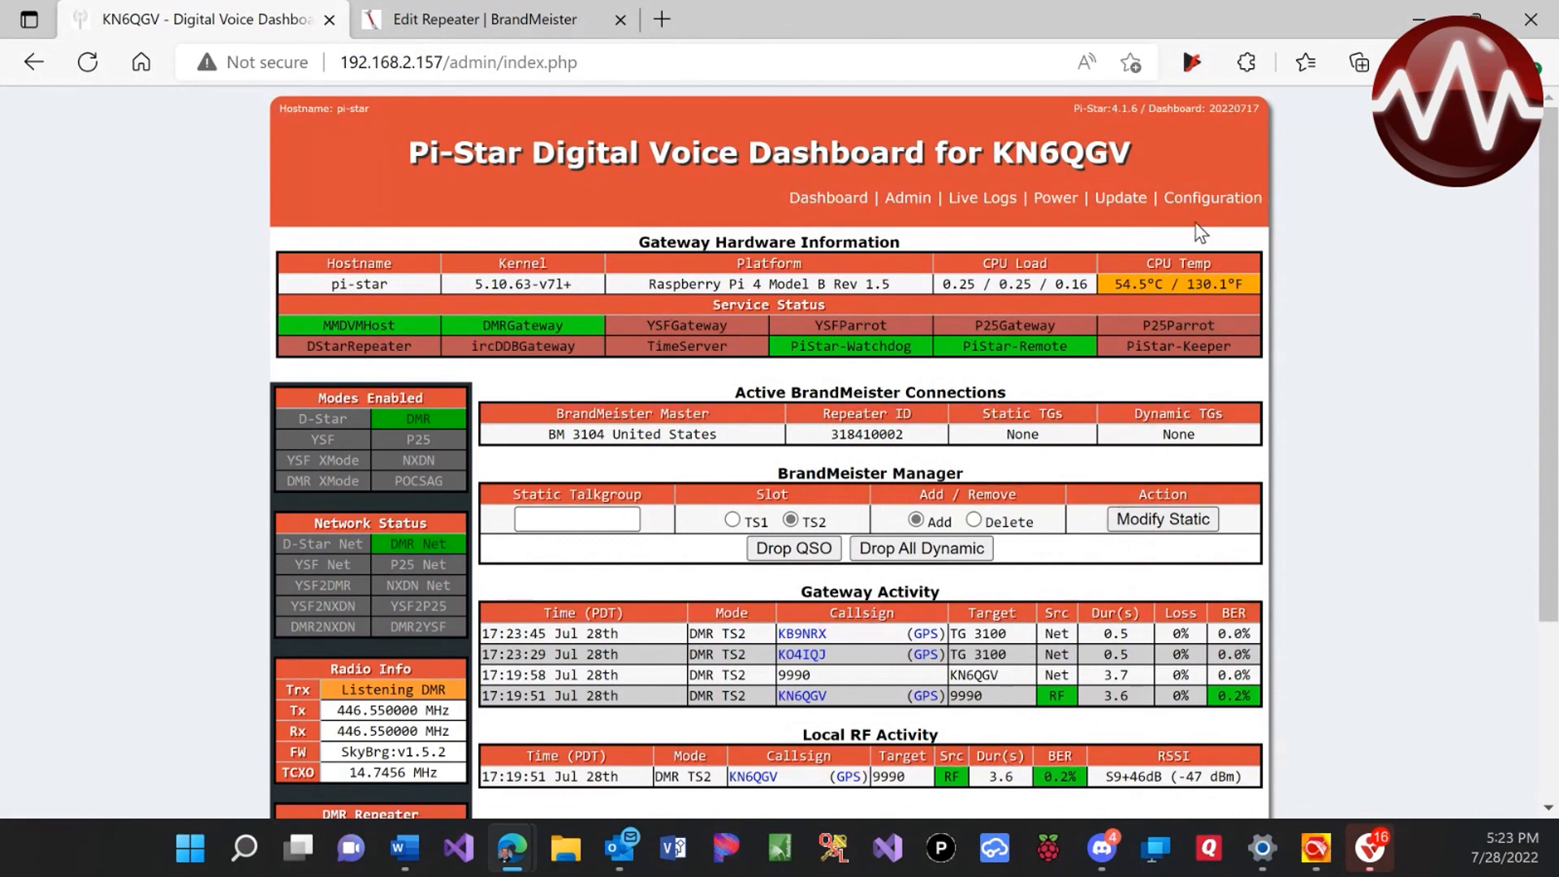
In the Expert CSS Tool, change the Background Banners colour from dd4b39 to 137a4d and apply
click(1209, 204)
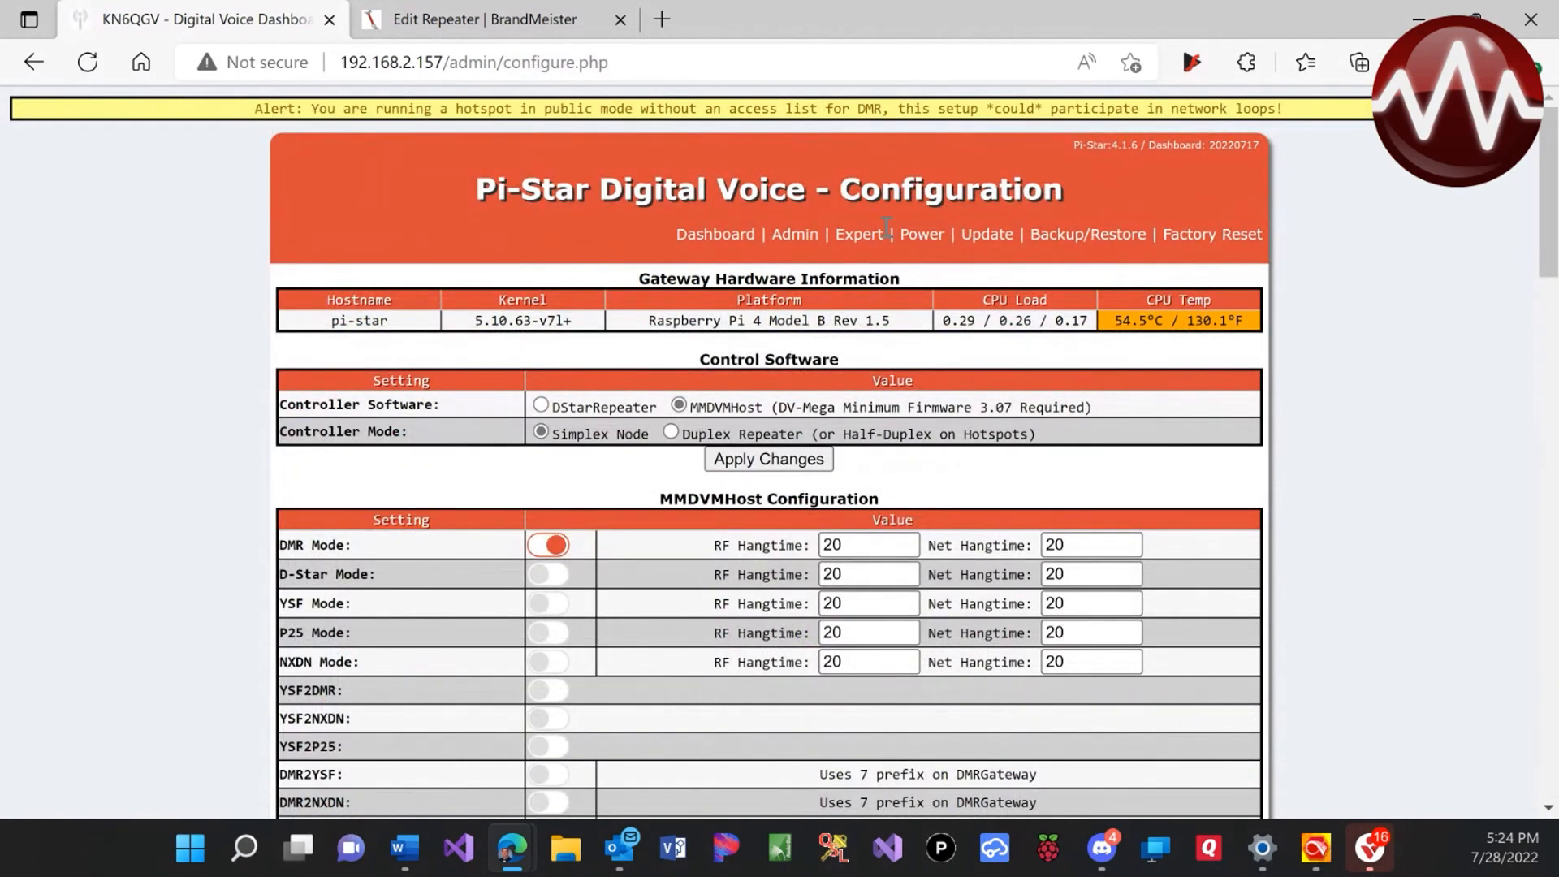
click(865, 238)
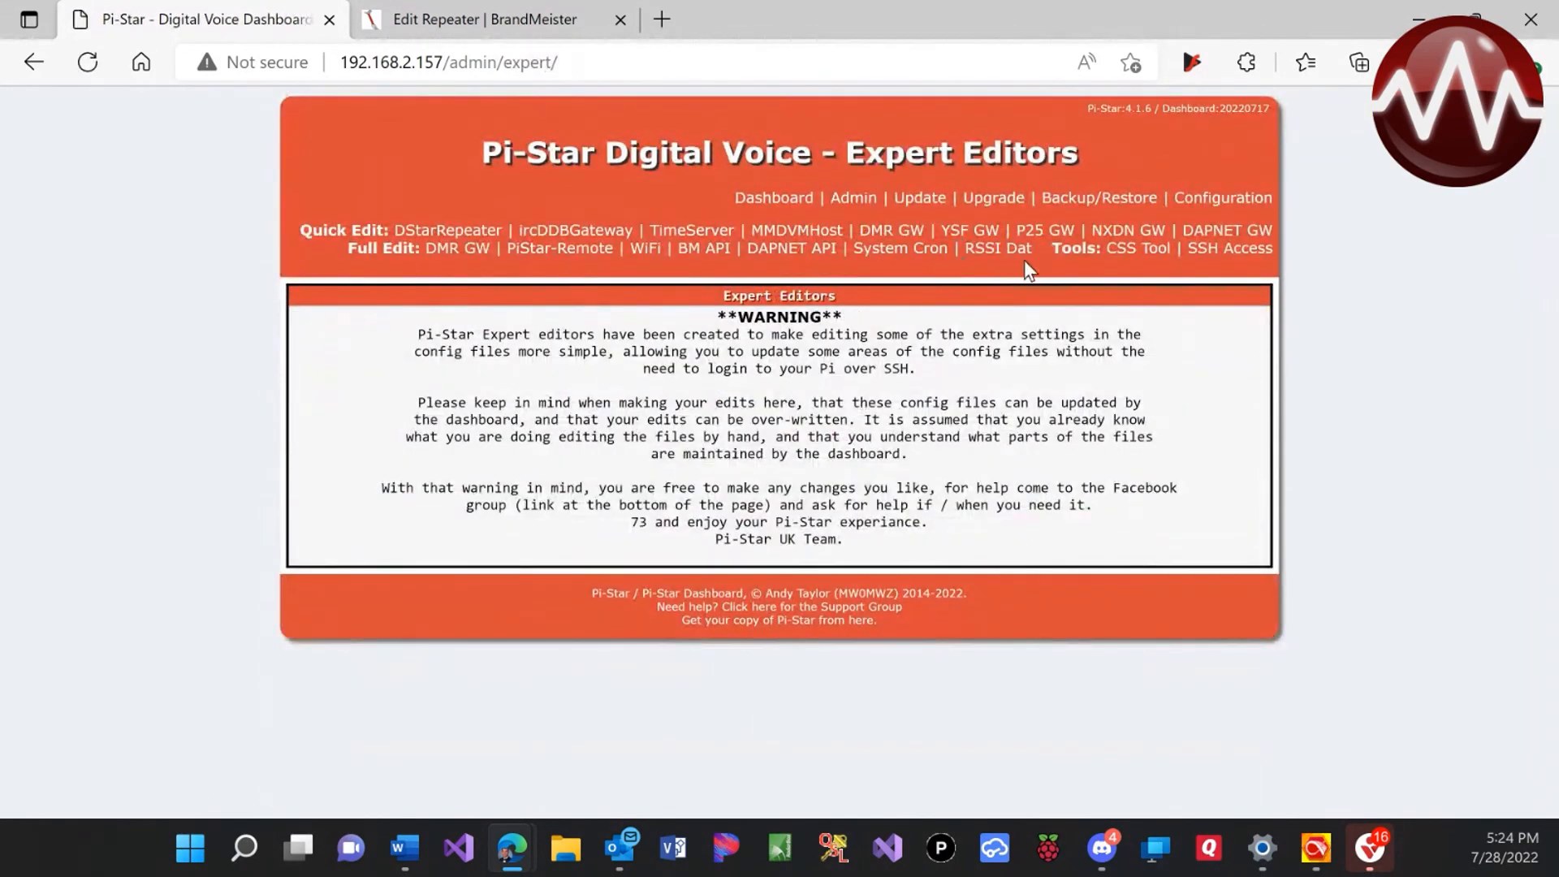
click(1130, 255)
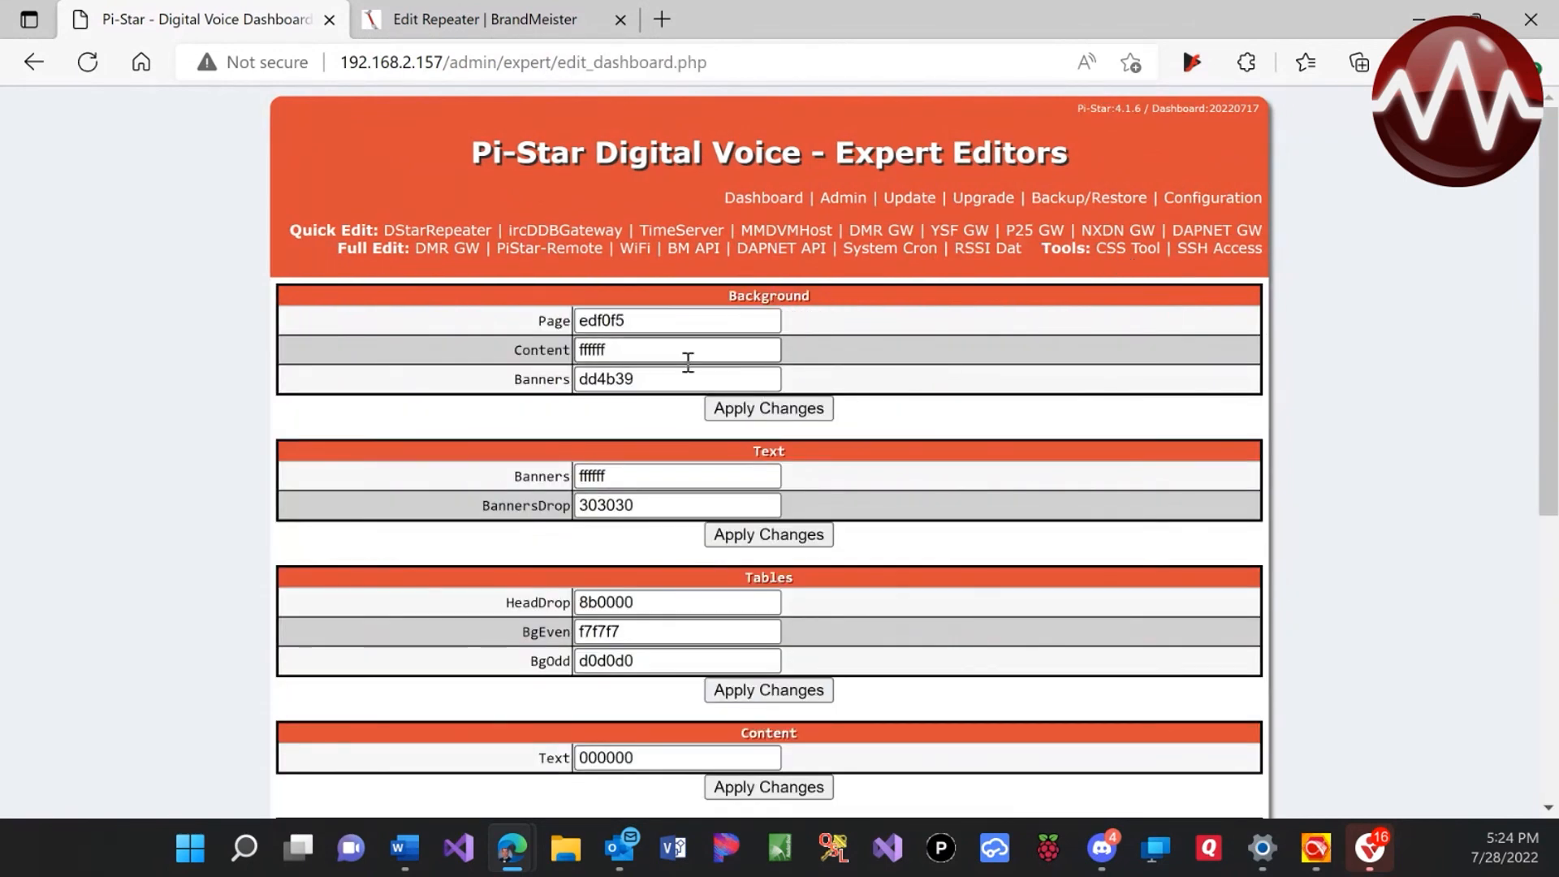
drag(681, 373, 549, 415)
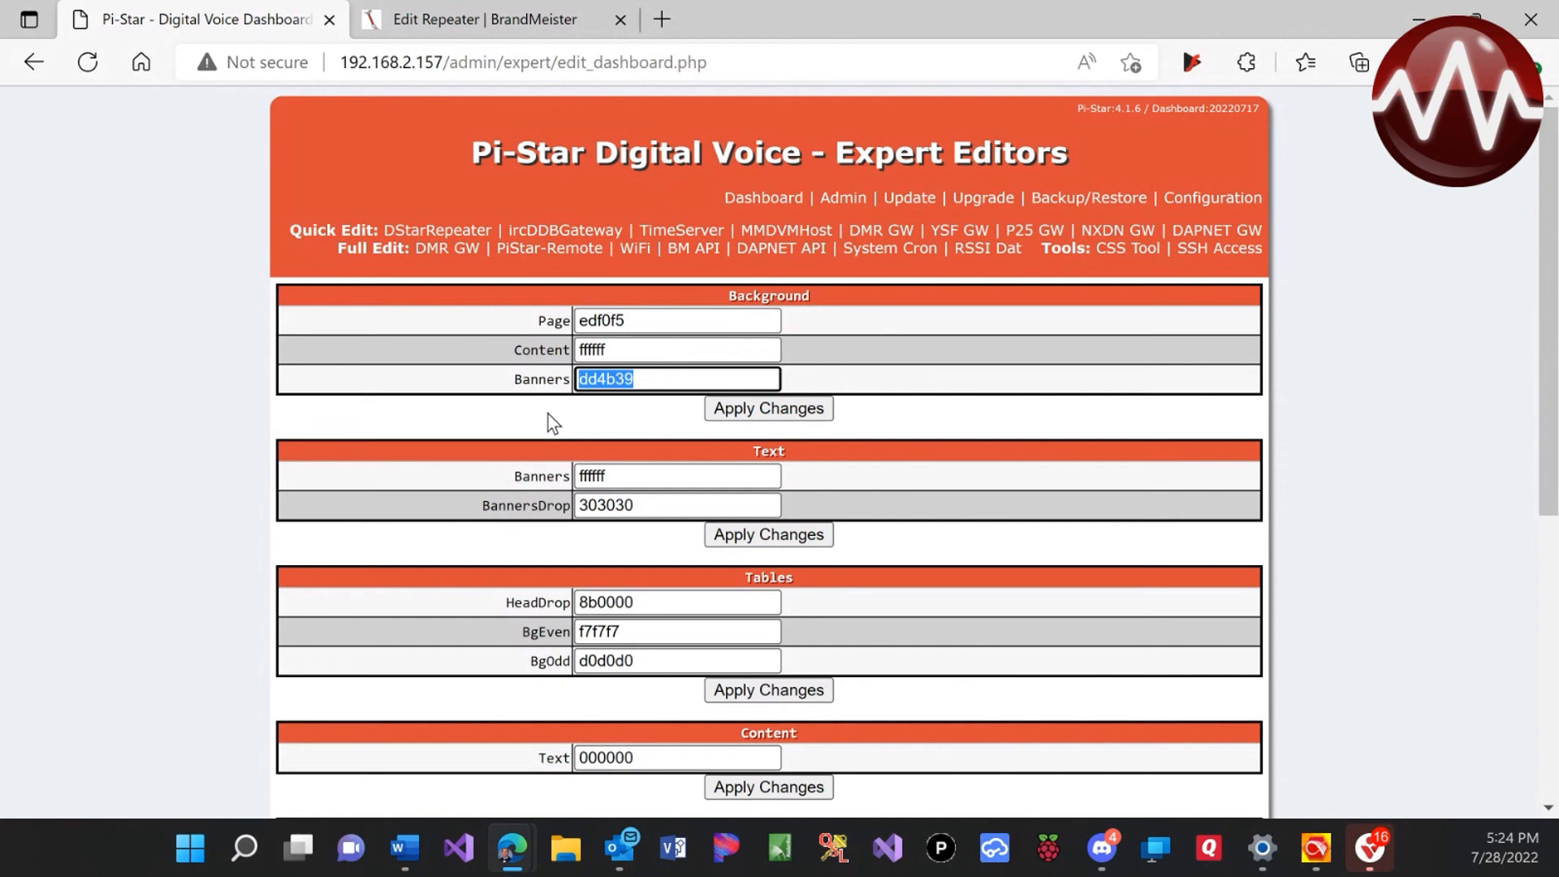
text(13)
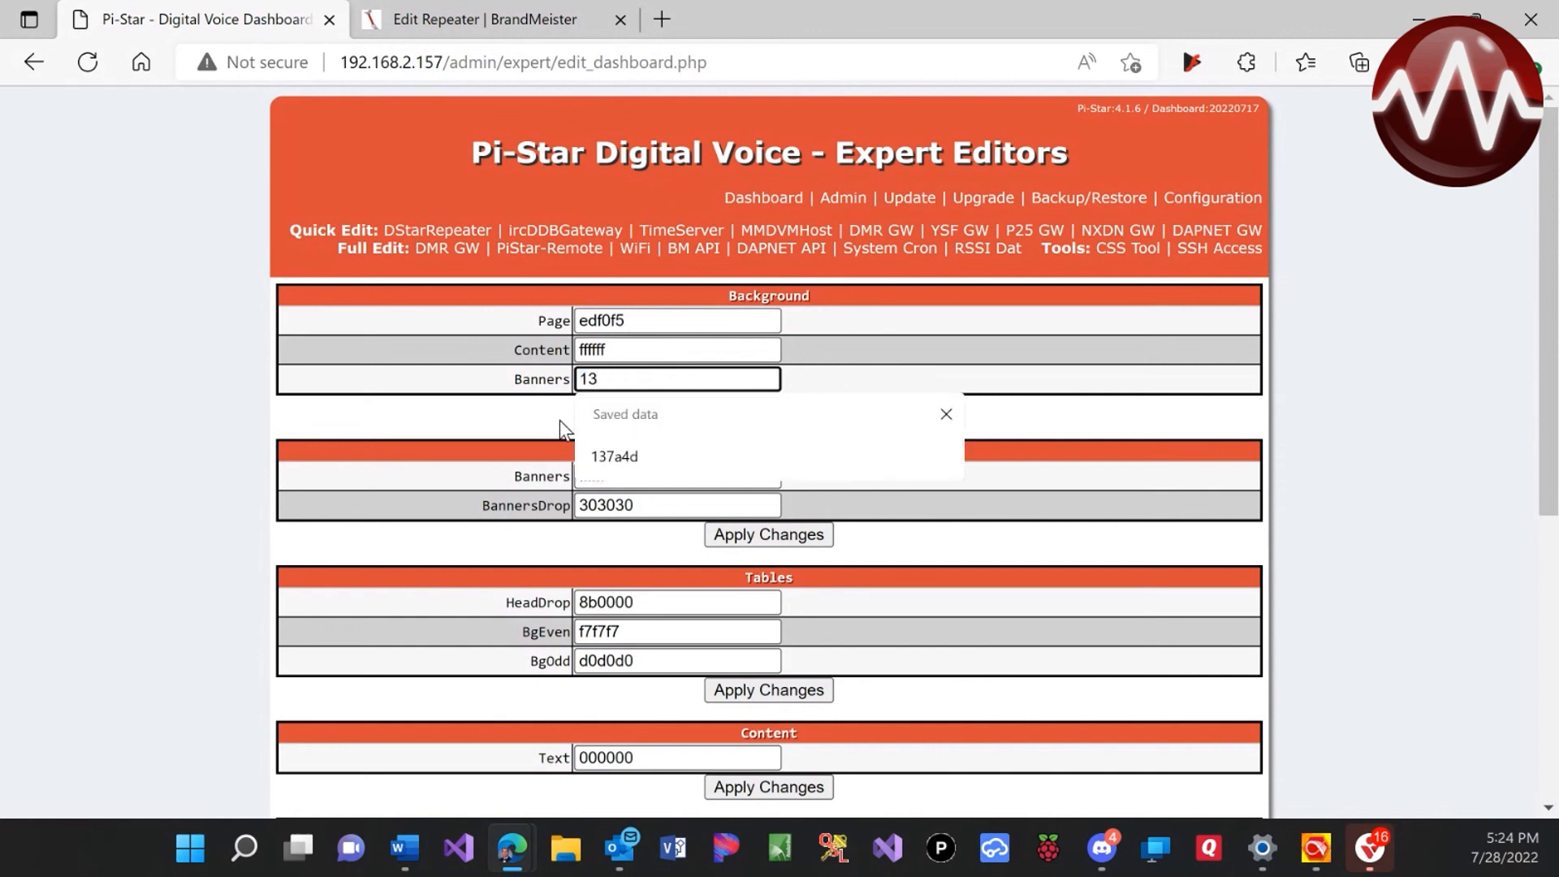
text(7a4d)
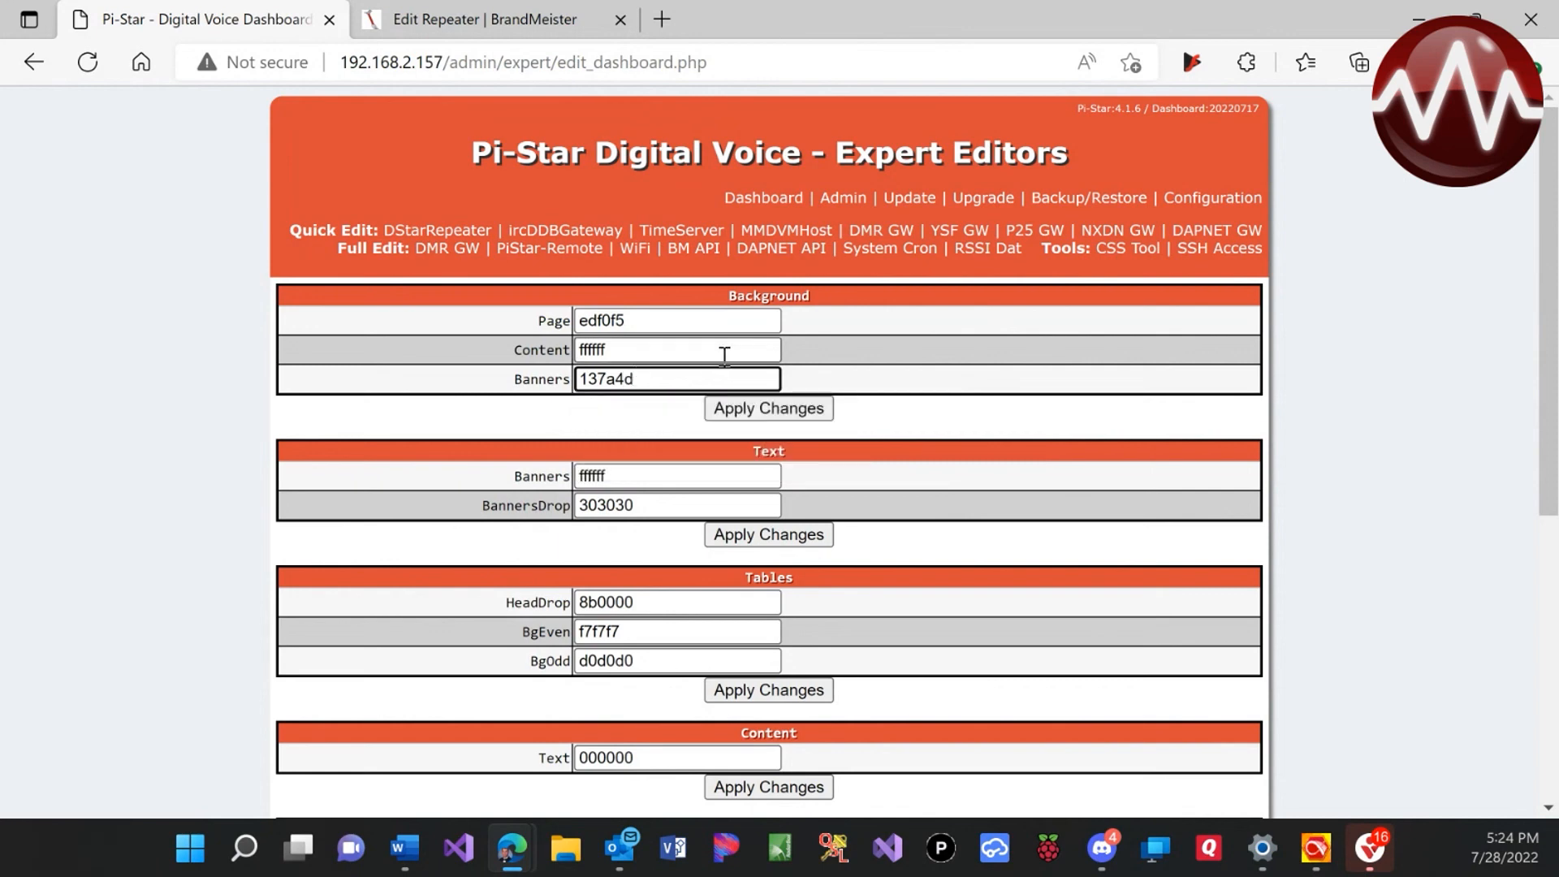
click(773, 402)
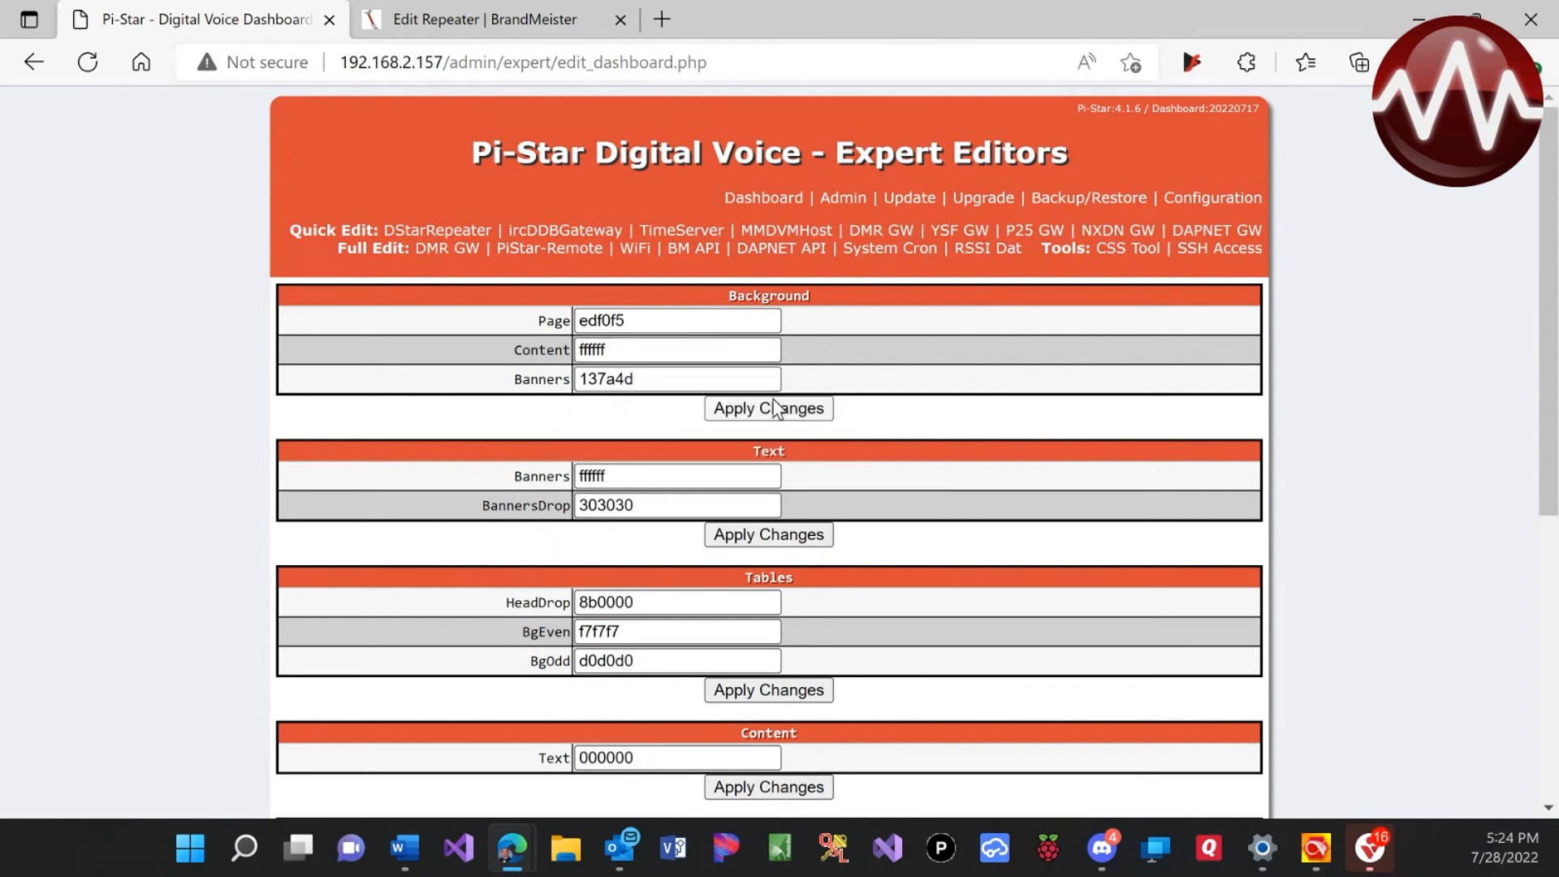